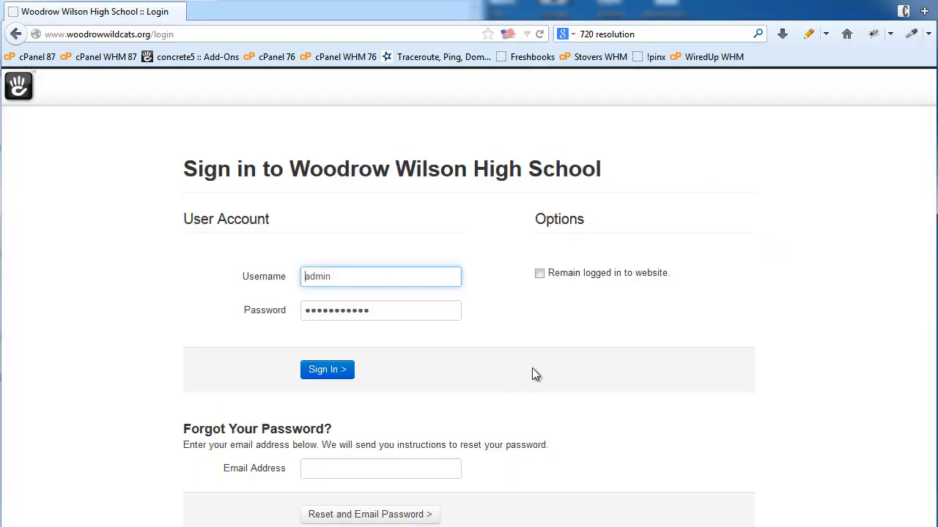
# - Sign in to the Woodrow Wilson site as admin with 'Remain logged in to website' ticked
pyautogui.click(540, 275)
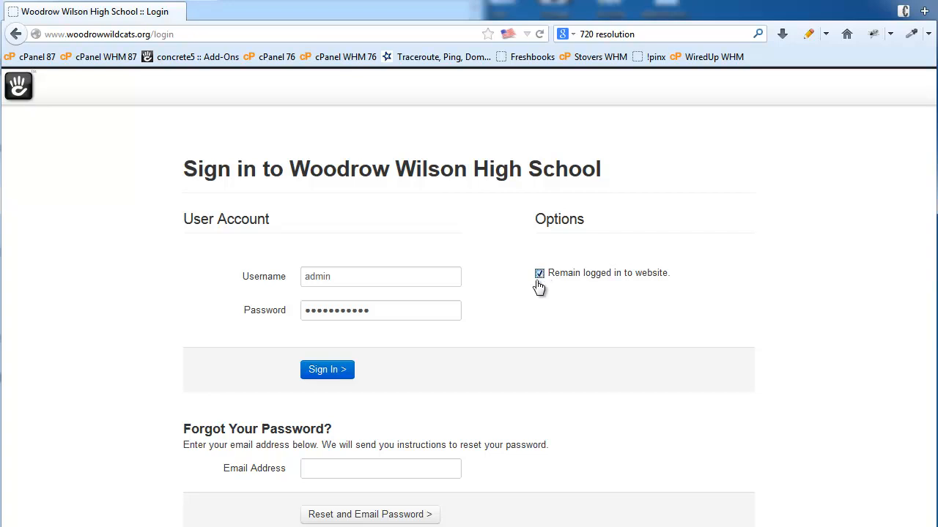
pyautogui.click(329, 377)
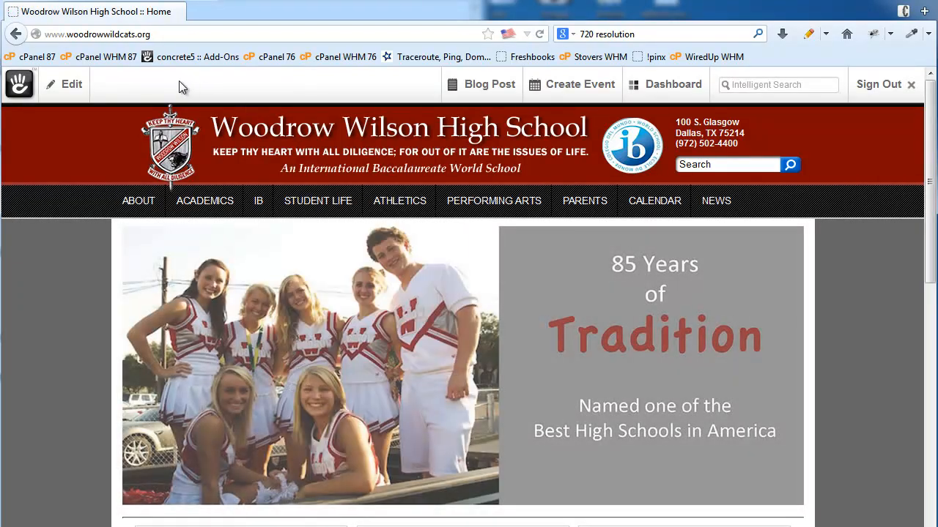
# - Go to the Woodrow's Preparatory Academies page under ACADEMICS
pyautogui.click(71, 87)
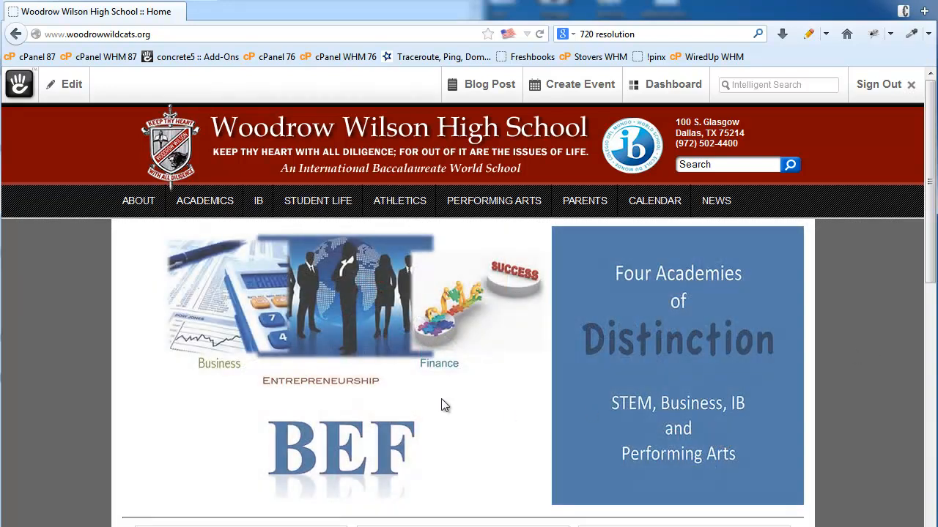
pyautogui.click(196, 209)
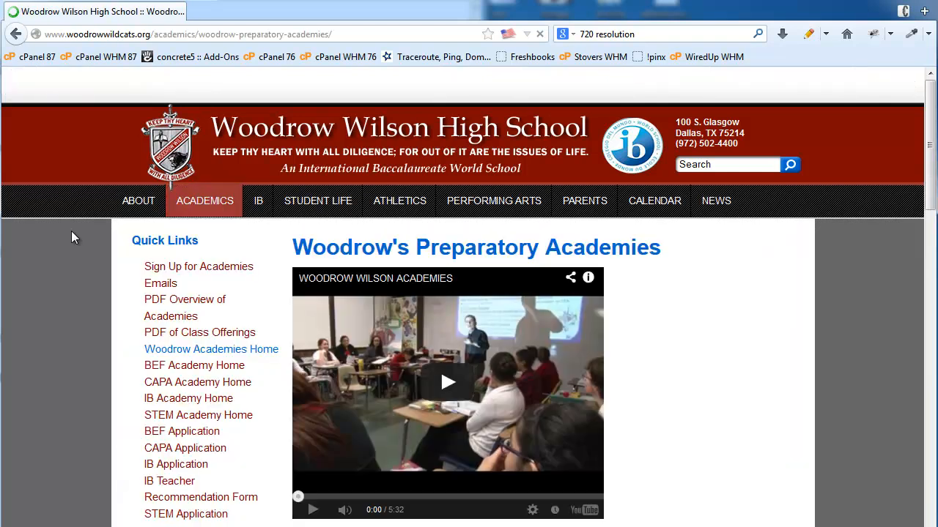
# - Switch the academies page into edit mode and bring up the Academic Emphasis block's menu
pyautogui.click(73, 87)
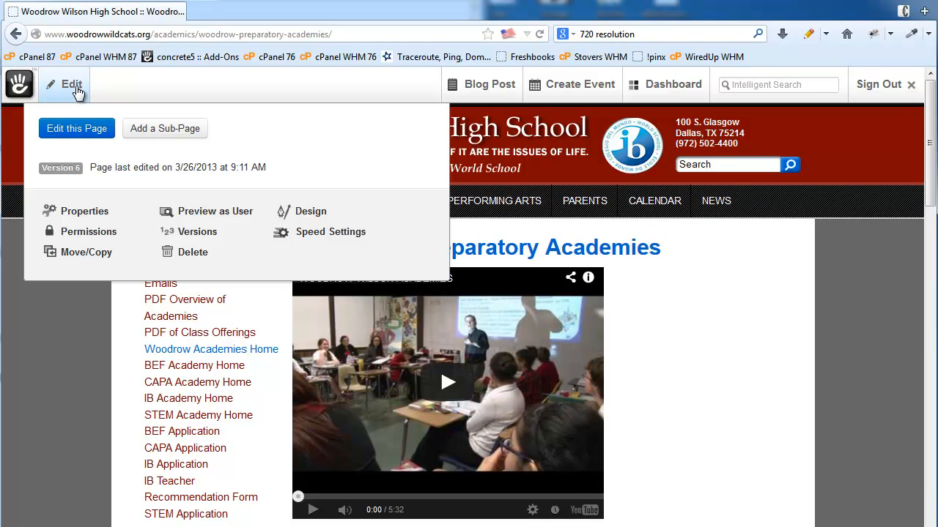
pyautogui.click(71, 132)
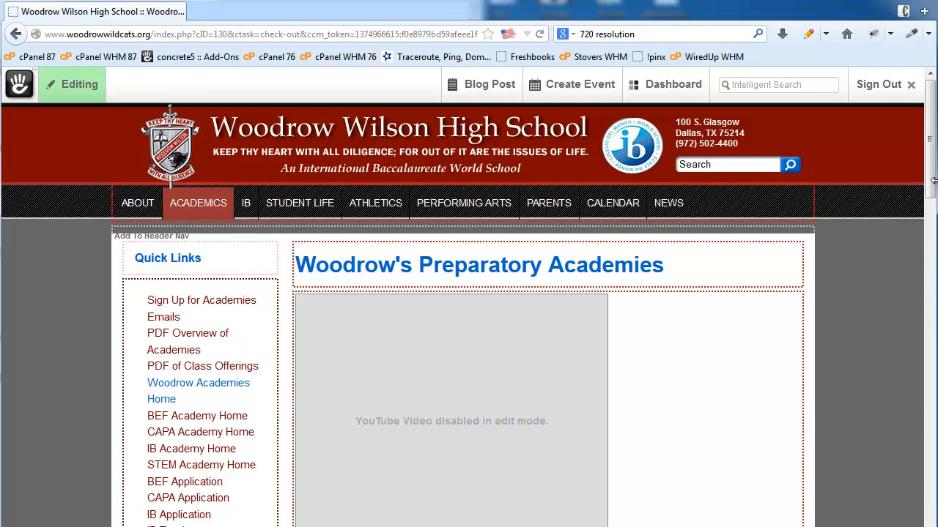
pyautogui.moveTo(931, 184); pyautogui.dragTo(931, 278)
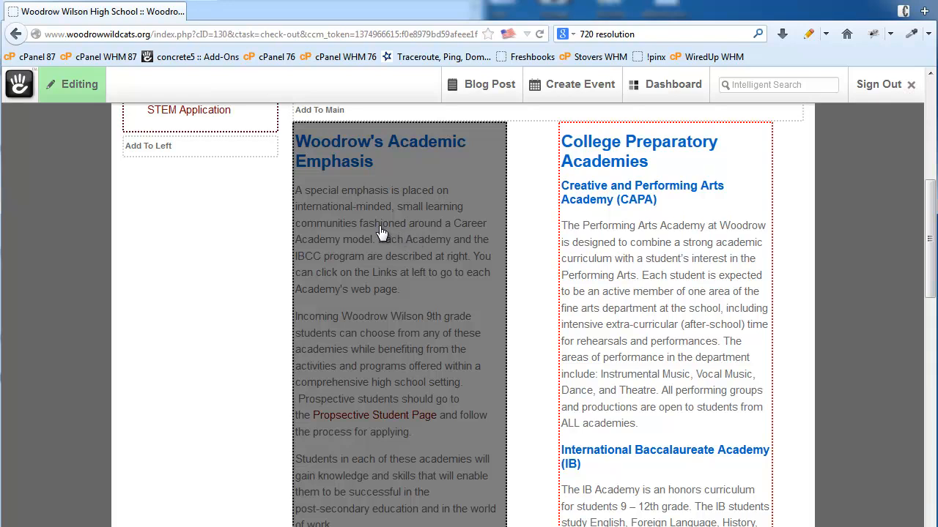
pyautogui.click(381, 238)
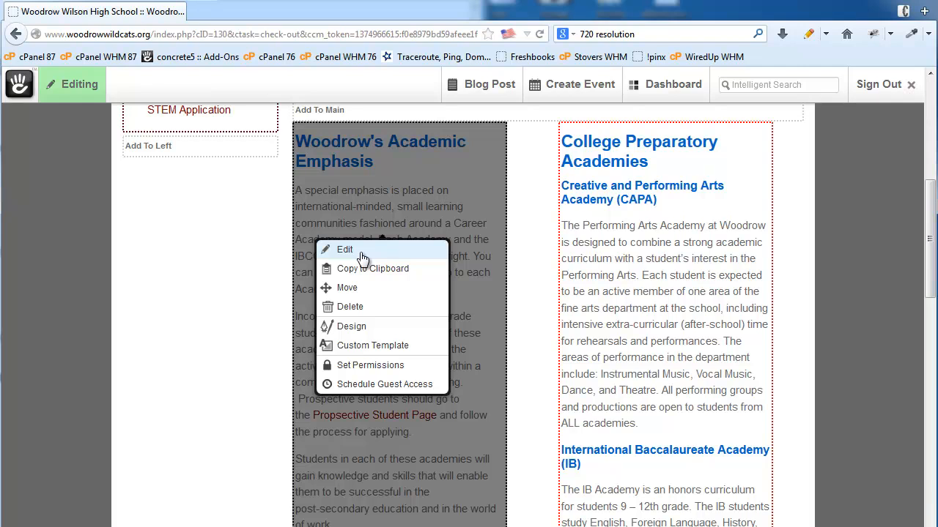
# - Edit the Academic Emphasis block, adding bold 'Hello world.' at the start of the first paragraph
pyautogui.click(362, 254)
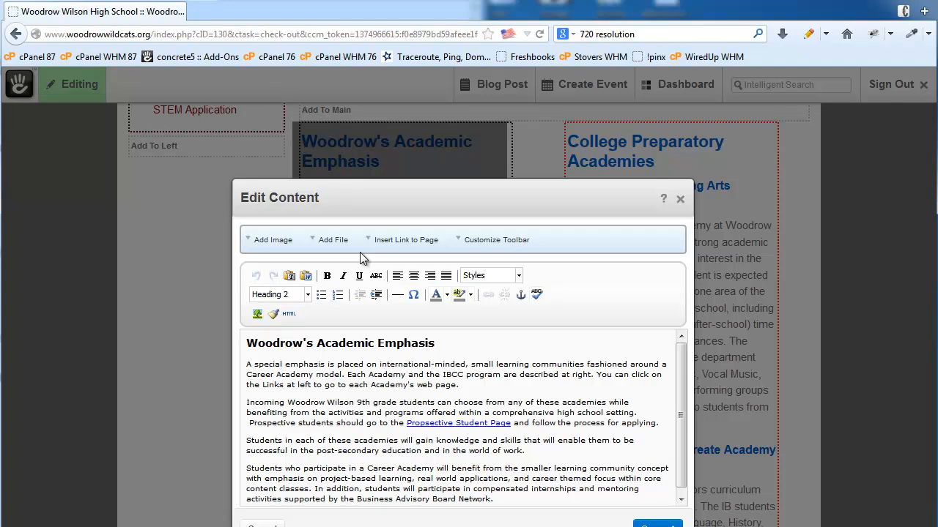
pyautogui.click(247, 366)
pyautogui.write('H')
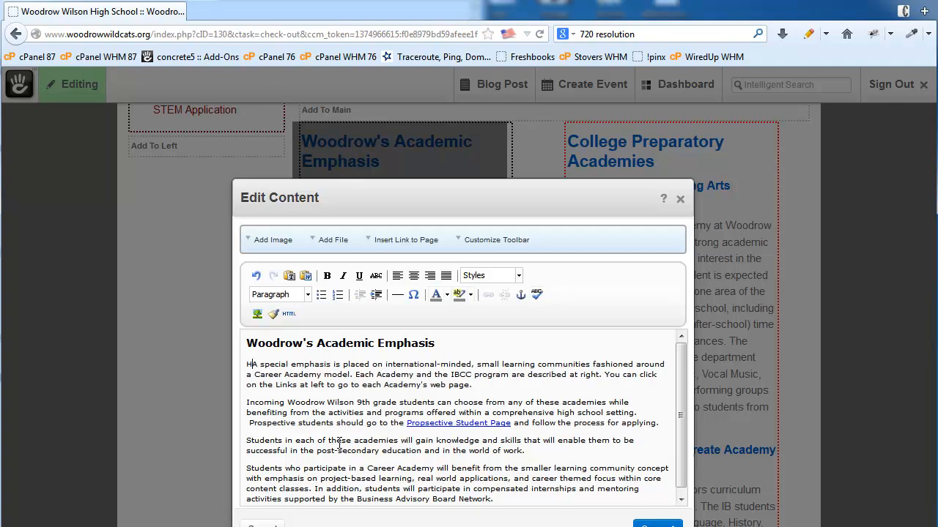
pyautogui.write('ello ')
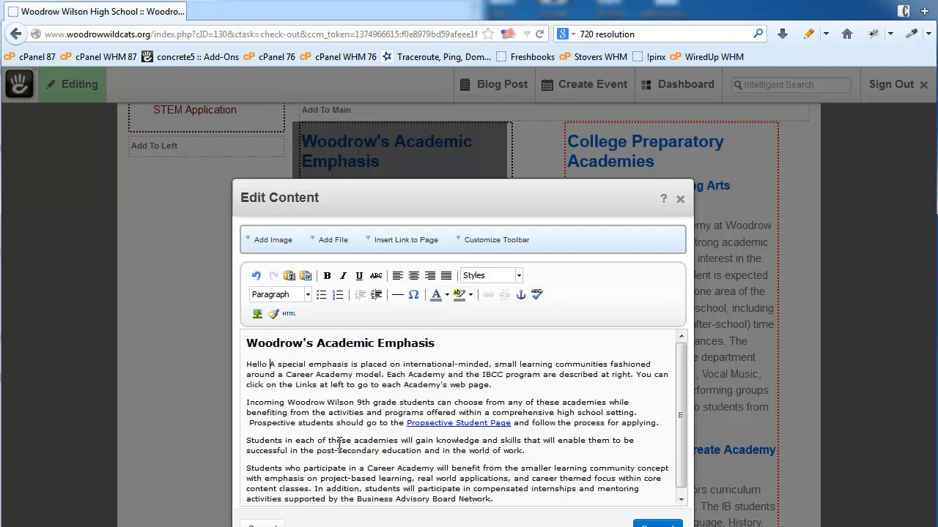
pyautogui.write('world.')
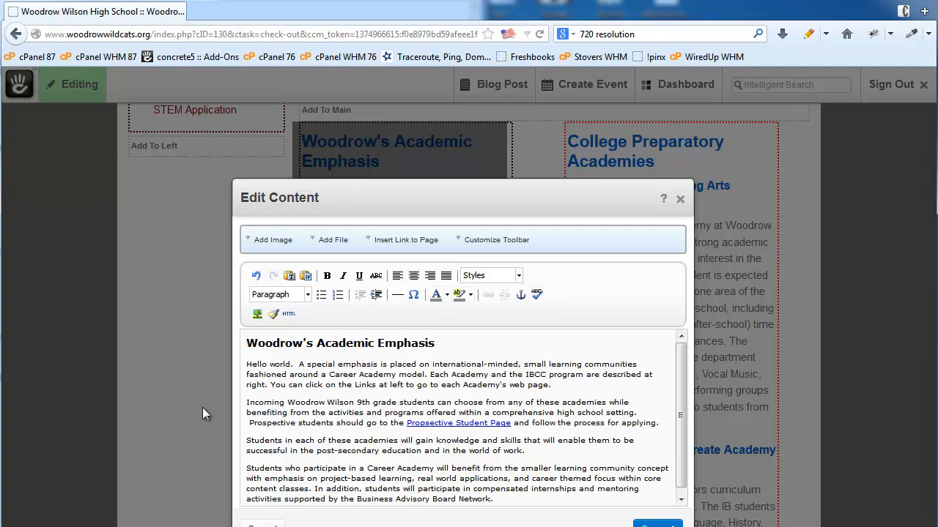
pyautogui.moveTo(248, 364); pyautogui.dragTo(291, 355)
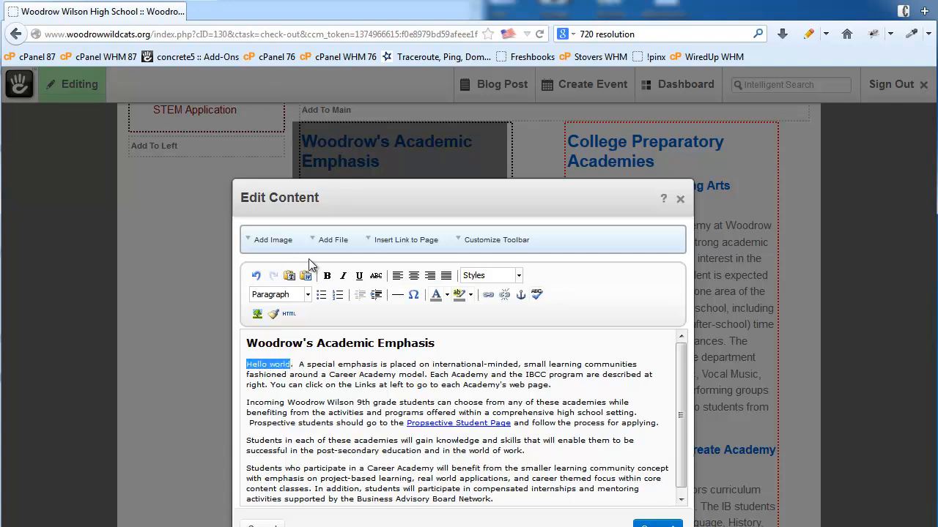
pyautogui.click(326, 275)
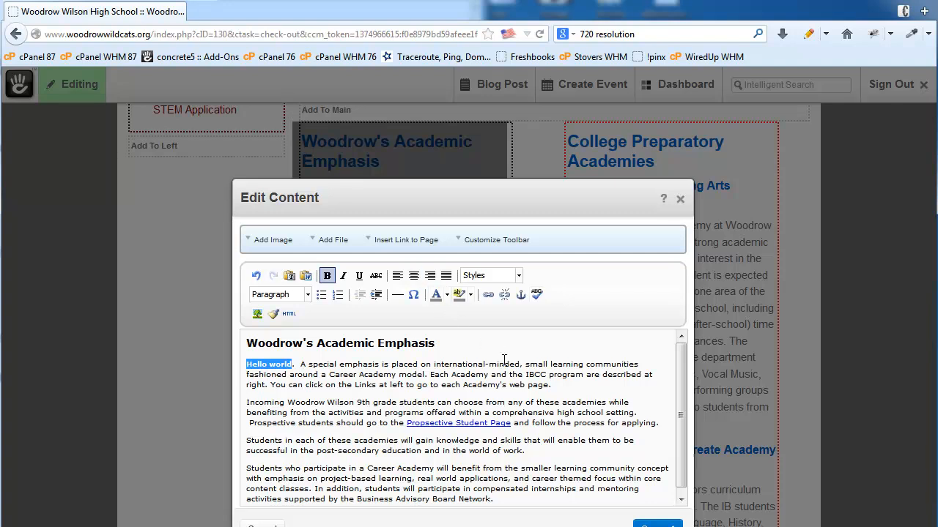
pyautogui.click(487, 294)
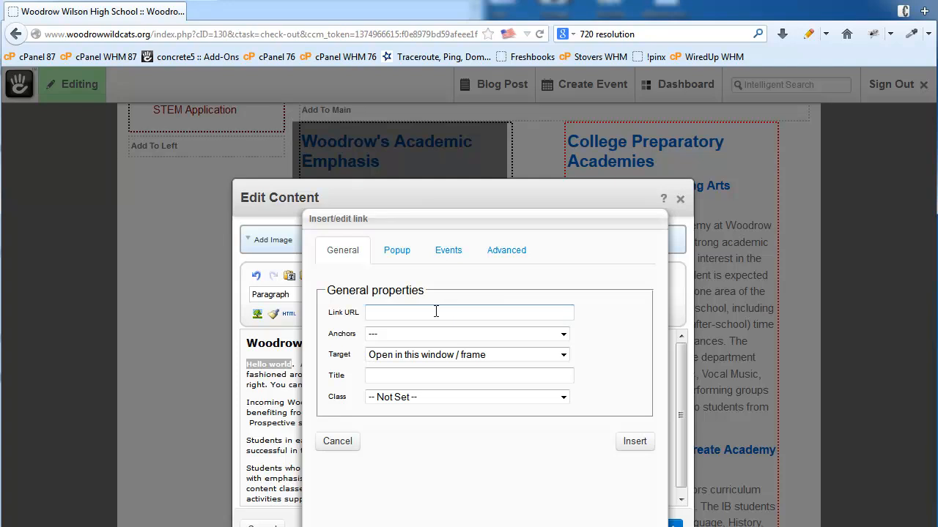
pyautogui.write('h')
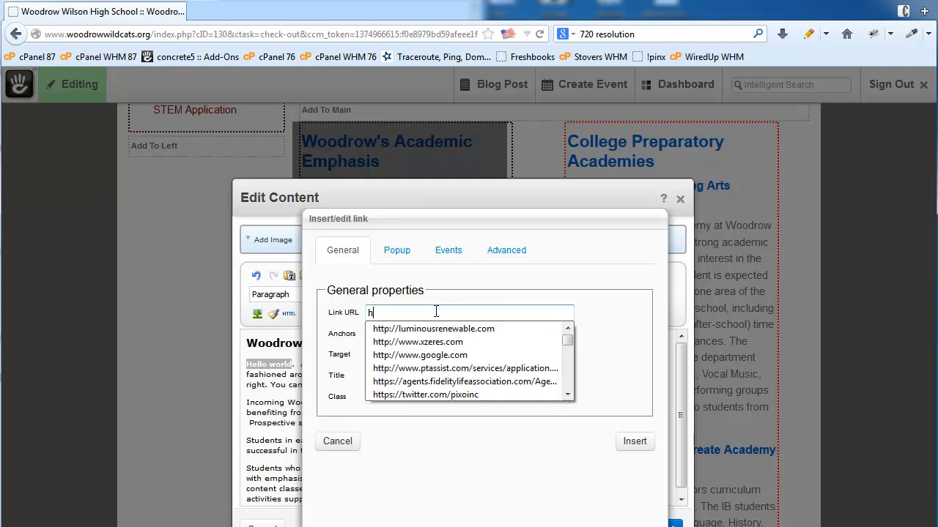
pyautogui.write('ttp://ww')
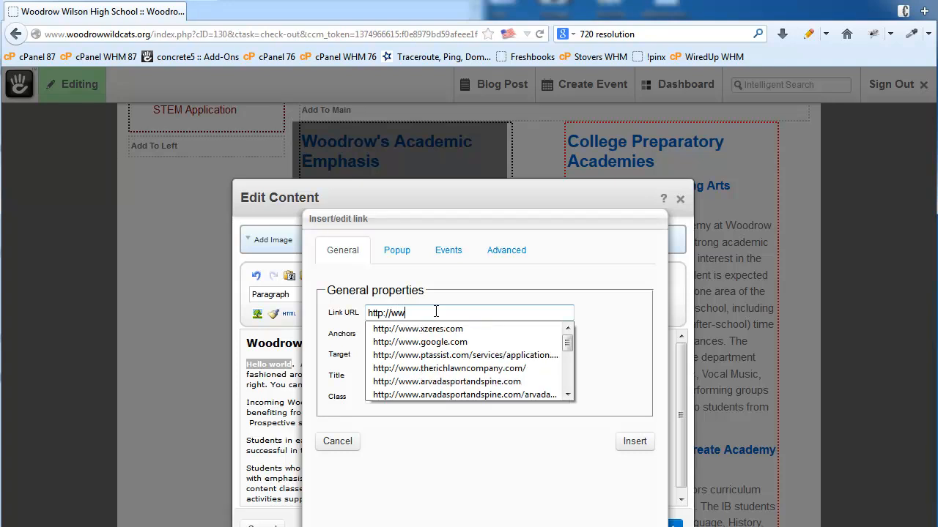
pyautogui.write('w.goog')
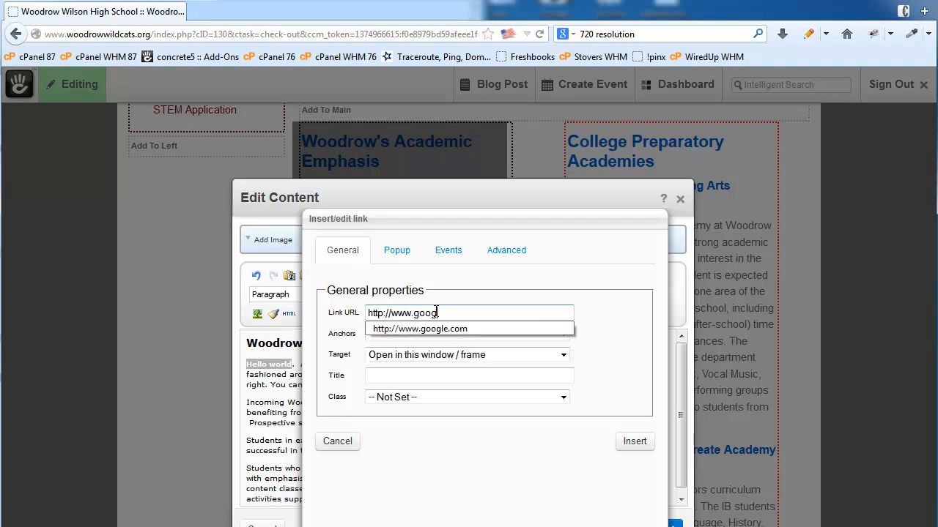
pyautogui.write('le.com')
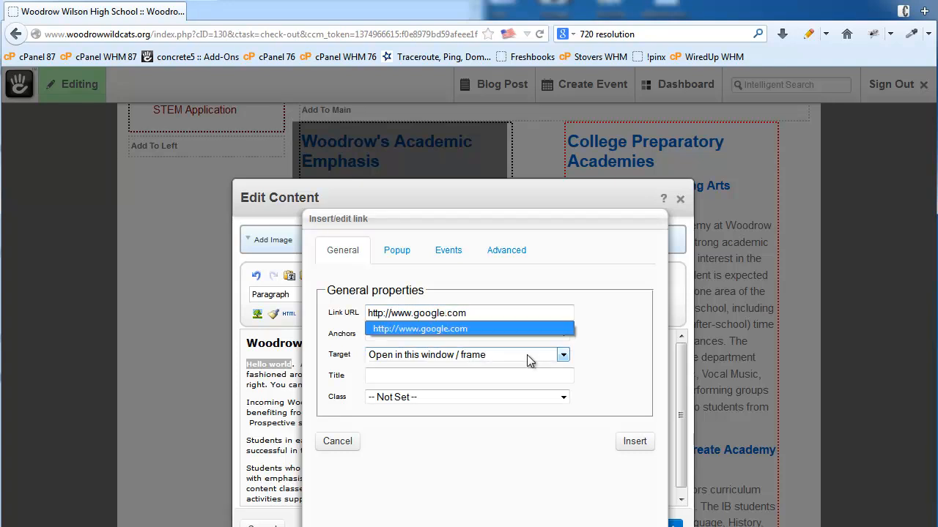
pyautogui.click(635, 345)
pyautogui.click(634, 442)
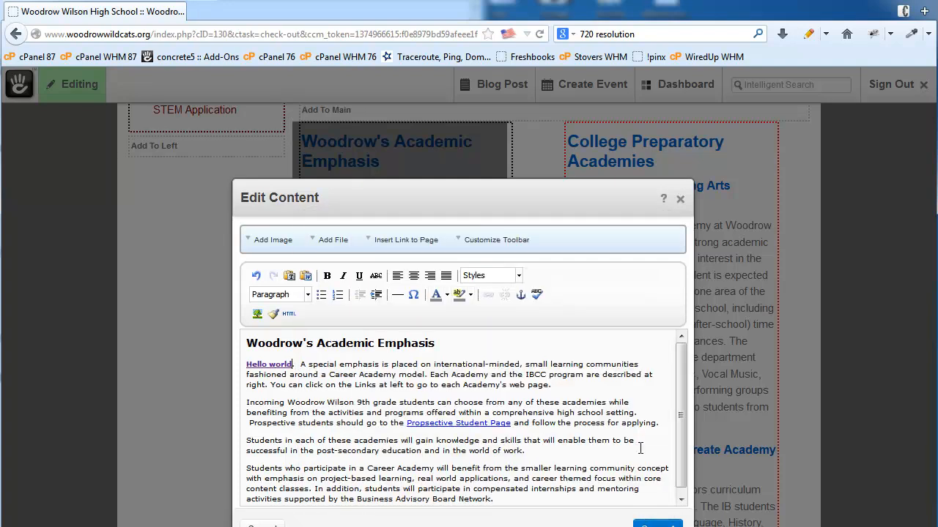
pyautogui.click(294, 364)
# - Link the word 'international-minded' to the Academics page chosen from the sitemap
pyautogui.moveTo(435, 364); pyautogui.dragTo(503, 361)
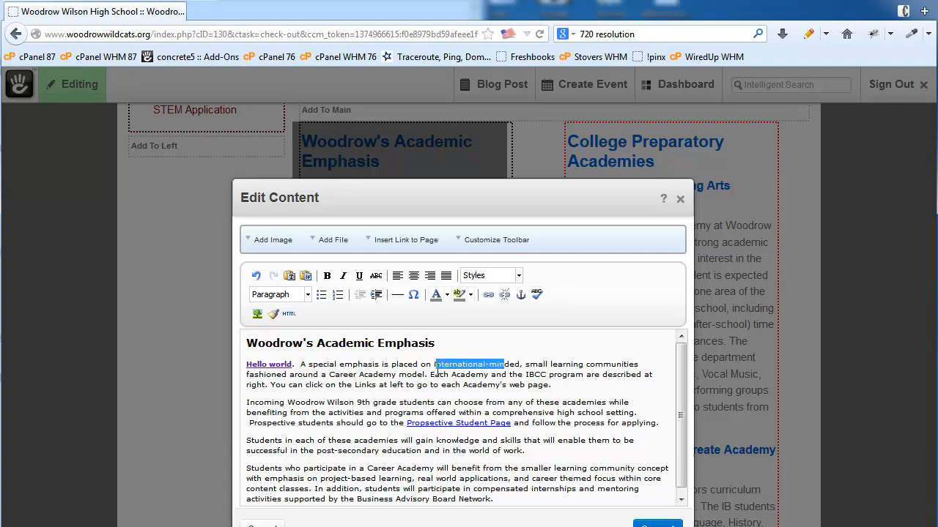
pyautogui.moveTo(434, 364); pyautogui.dragTo(521, 364)
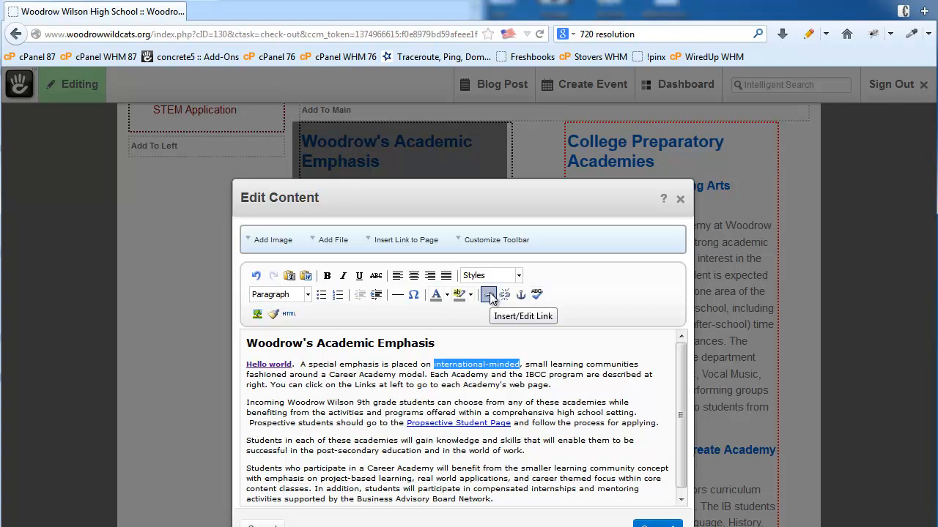
pyautogui.click(394, 240)
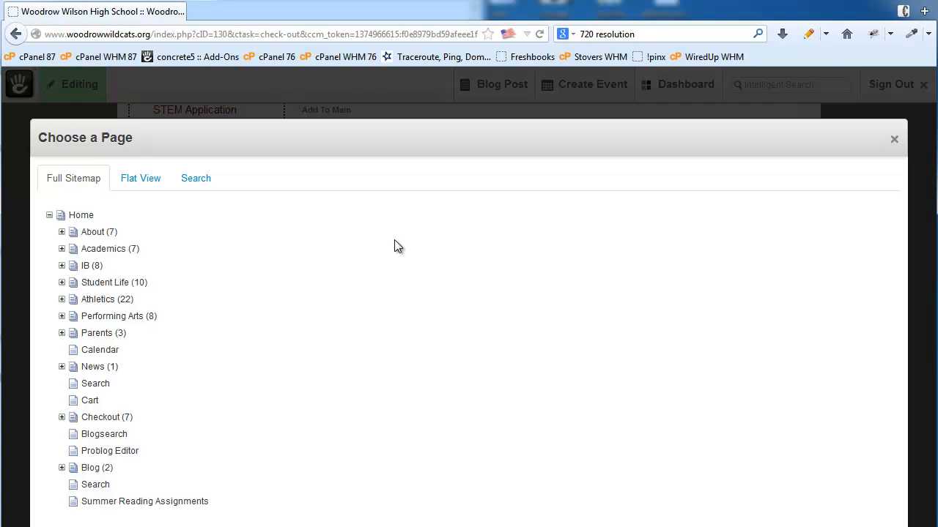
pyautogui.click(108, 249)
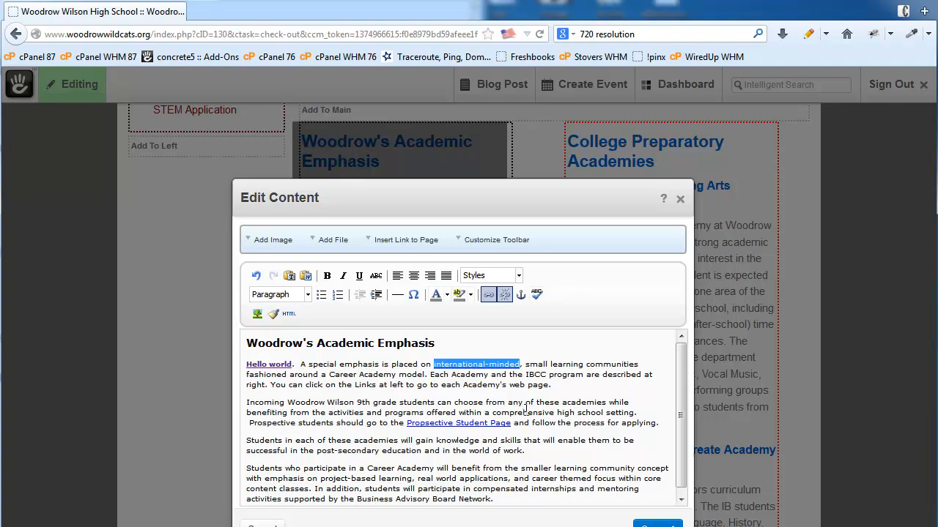
pyautogui.click(440, 369)
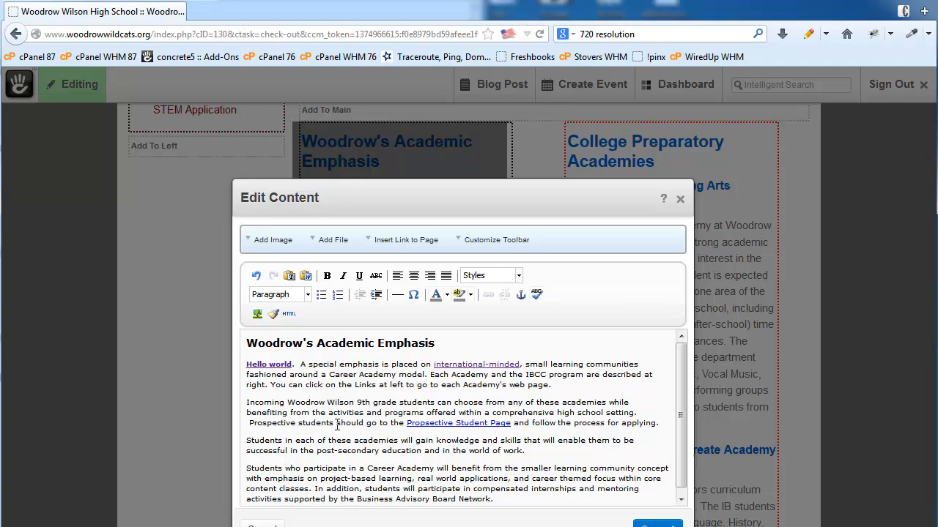
# - Insert the golf photo from the File Manager just before 'Hello world'
pyautogui.click(247, 369)
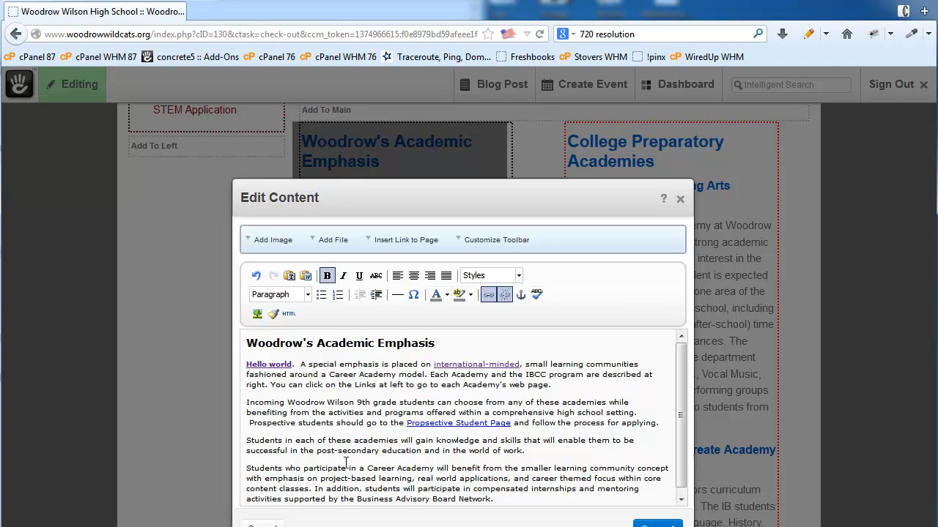
pyautogui.click(273, 242)
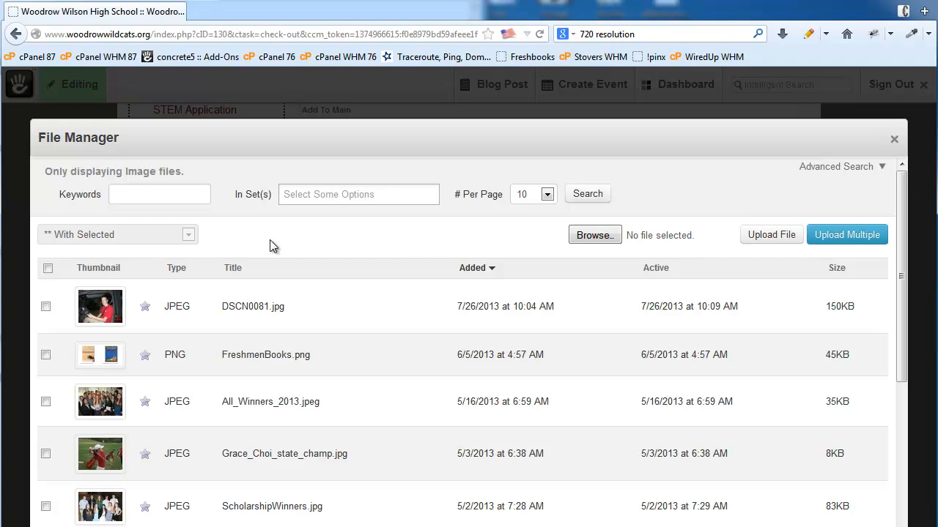
pyautogui.scroll(-1, 326, 392)
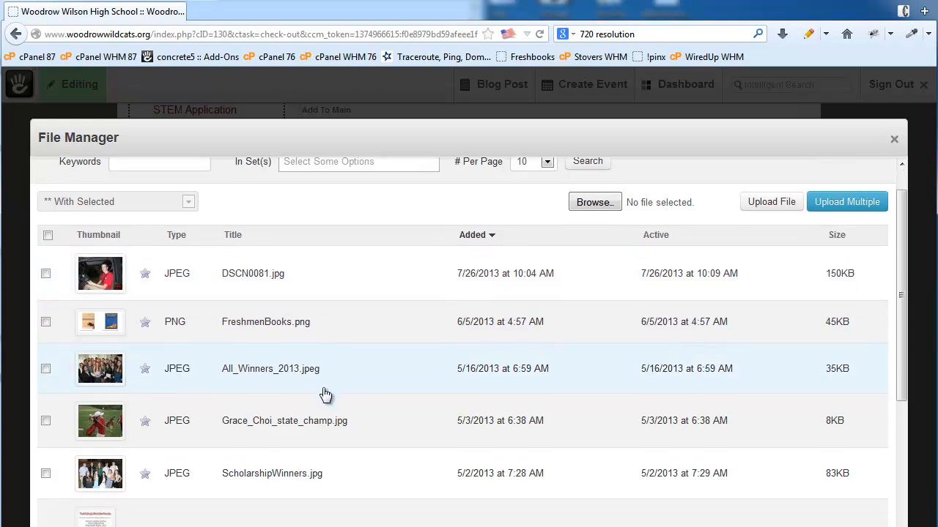
pyautogui.click(93, 430)
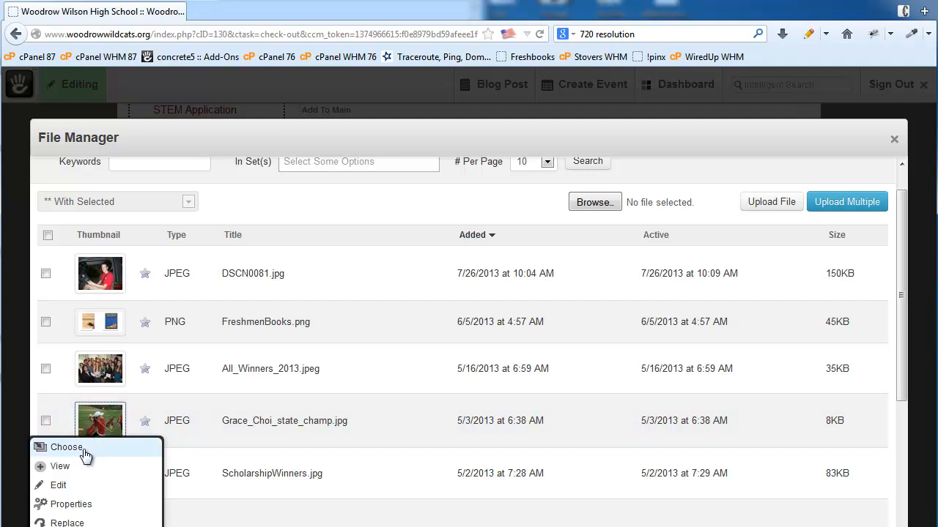
pyautogui.click(66, 447)
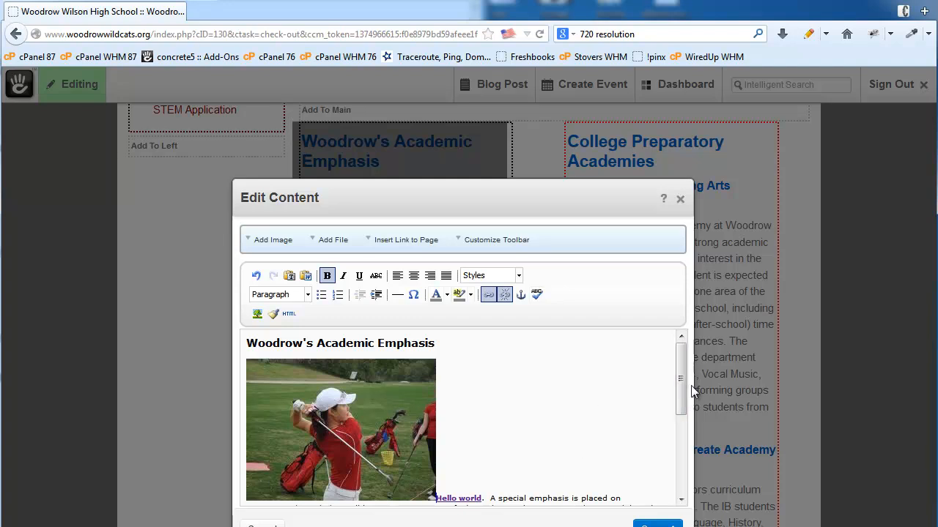
pyautogui.scroll(-2, 680, 398)
pyautogui.click(327, 373)
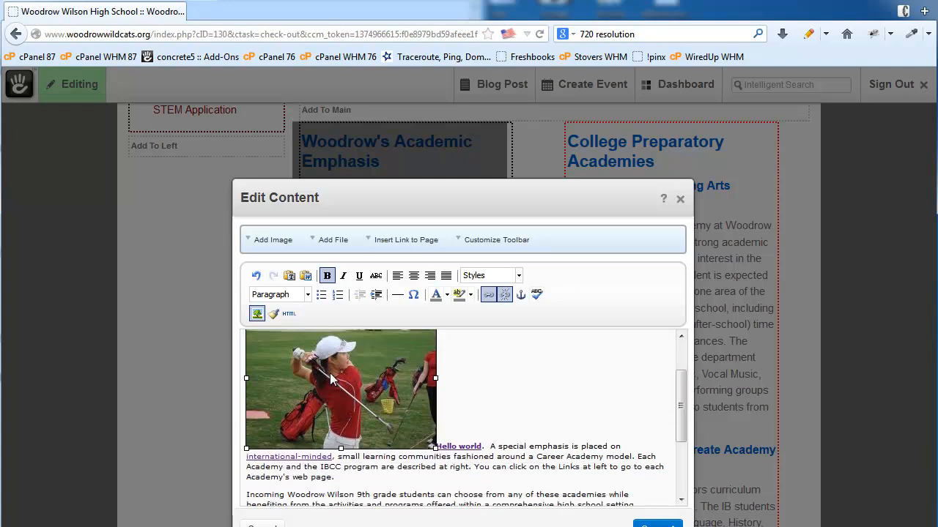
pyautogui.scroll(2, 542, 397)
pyautogui.scroll(-3, 542, 398)
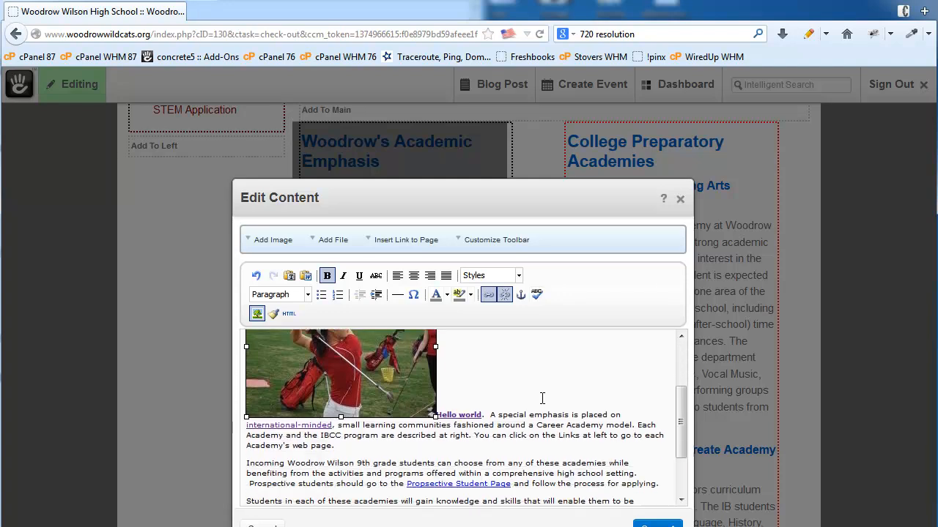
pyautogui.scroll(3, 542, 398)
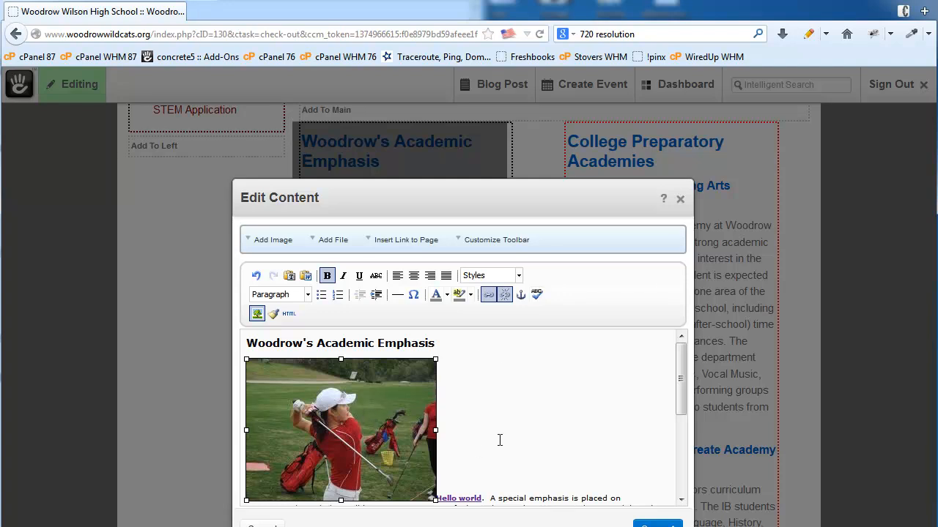
pyautogui.click(515, 421)
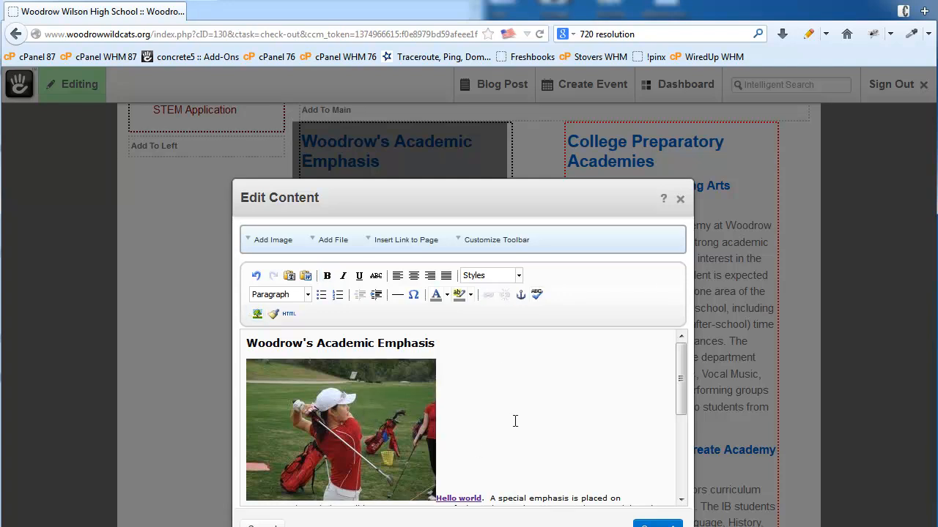
pyautogui.scroll(-2, 515, 421)
pyautogui.scroll(2, 515, 420)
pyautogui.scroll(-3, 502, 481)
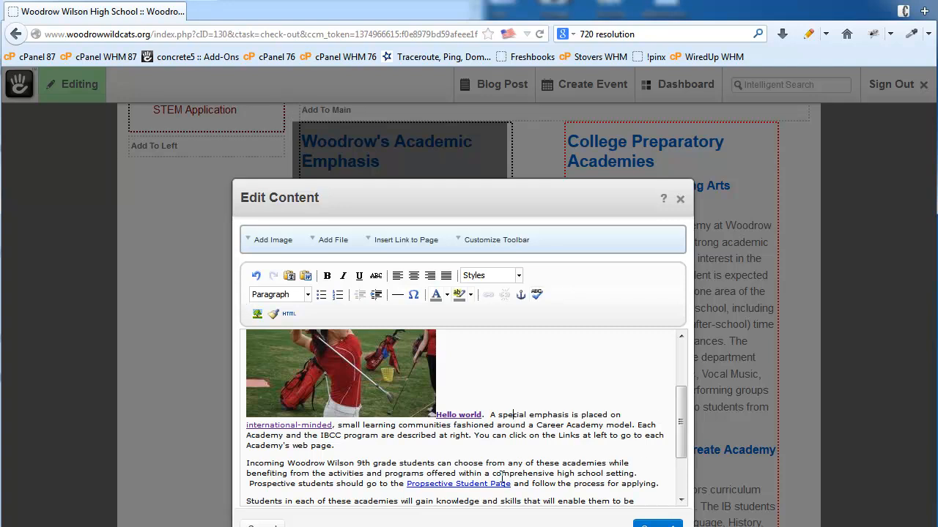
pyautogui.scroll(3, 516, 428)
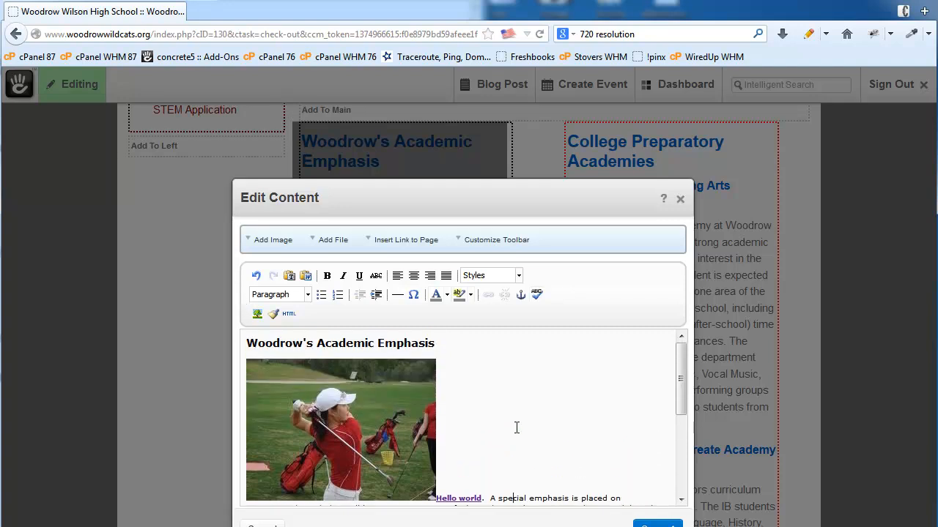
pyautogui.click(376, 400)
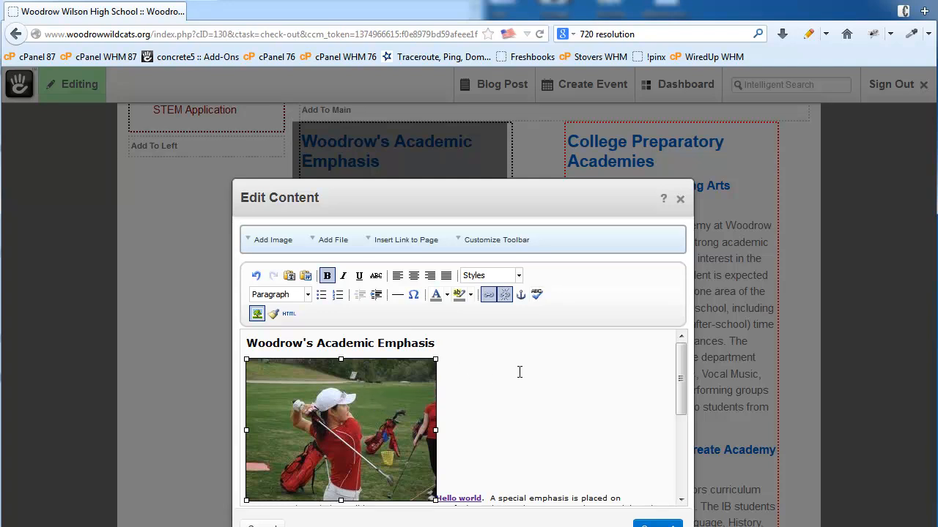
# - Give the golf photo Right alignment, horizontal space 3 and border 1
pyautogui.click(256, 314)
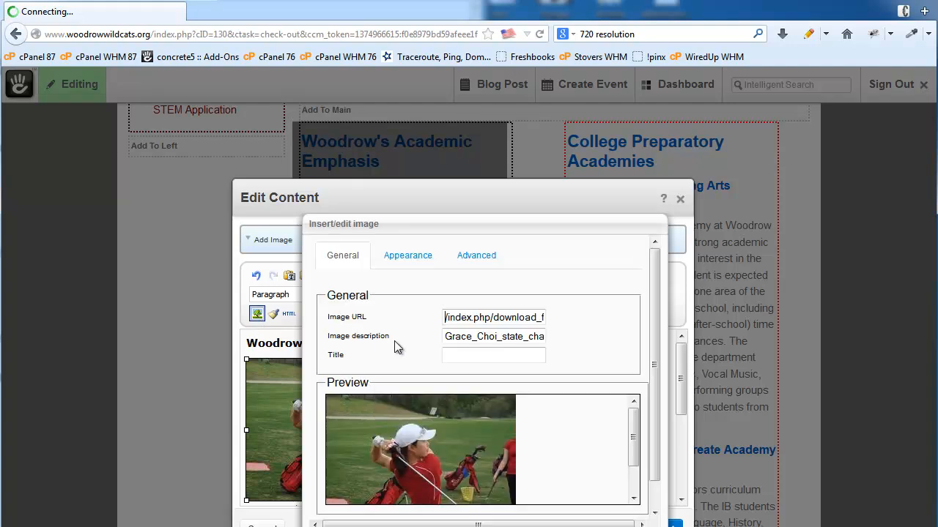
pyautogui.click(408, 257)
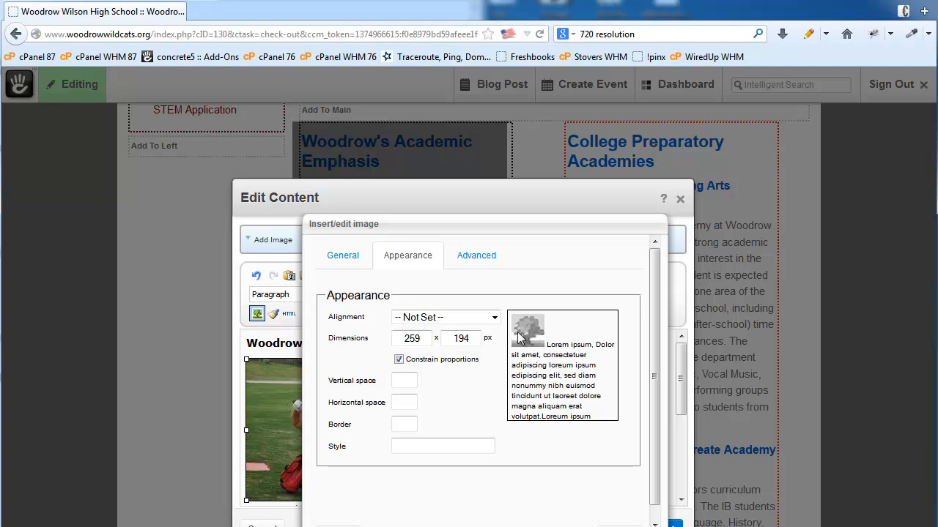
pyautogui.click(464, 318)
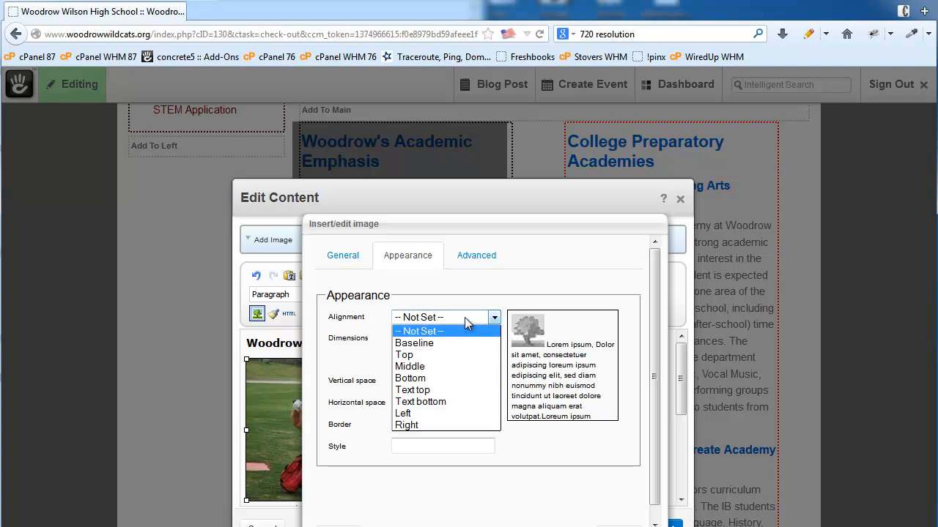
pyautogui.click(447, 426)
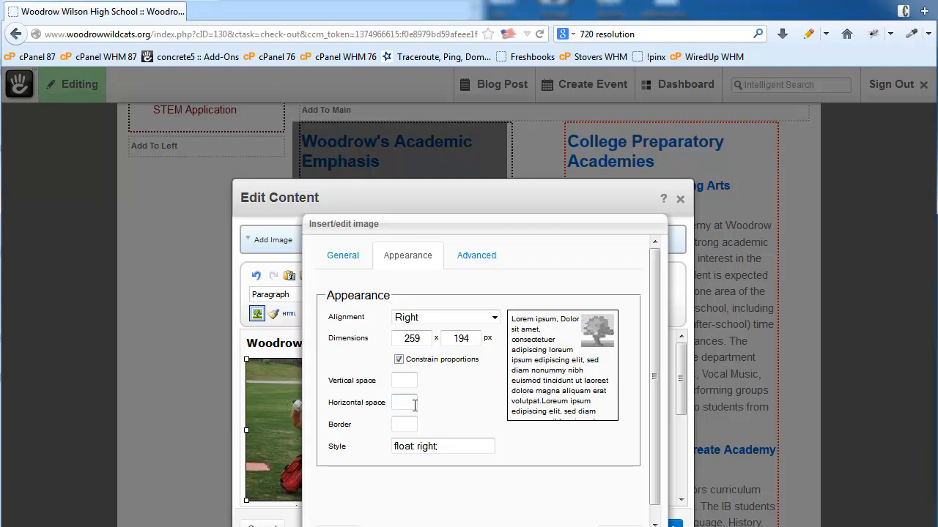
pyautogui.write('3')
pyautogui.click(461, 420)
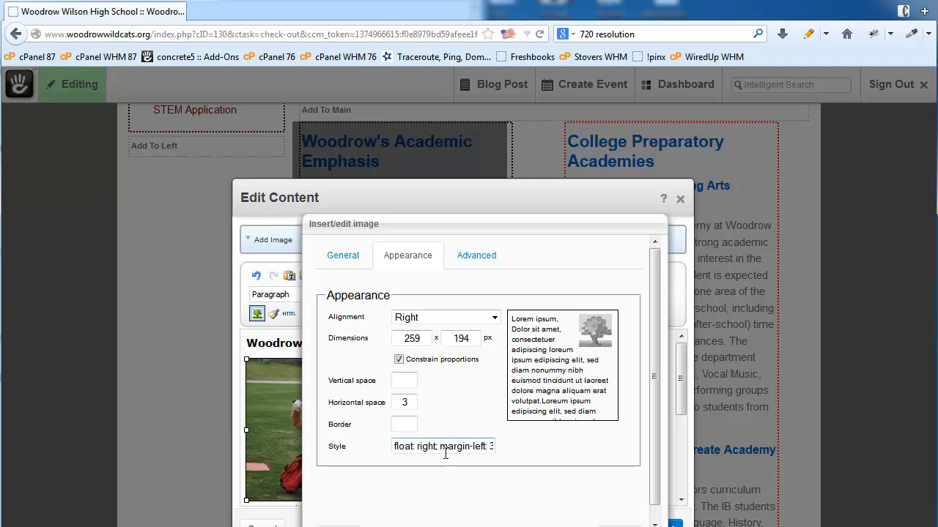
pyautogui.click(404, 424)
pyautogui.write('1')
pyautogui.press('Tab')
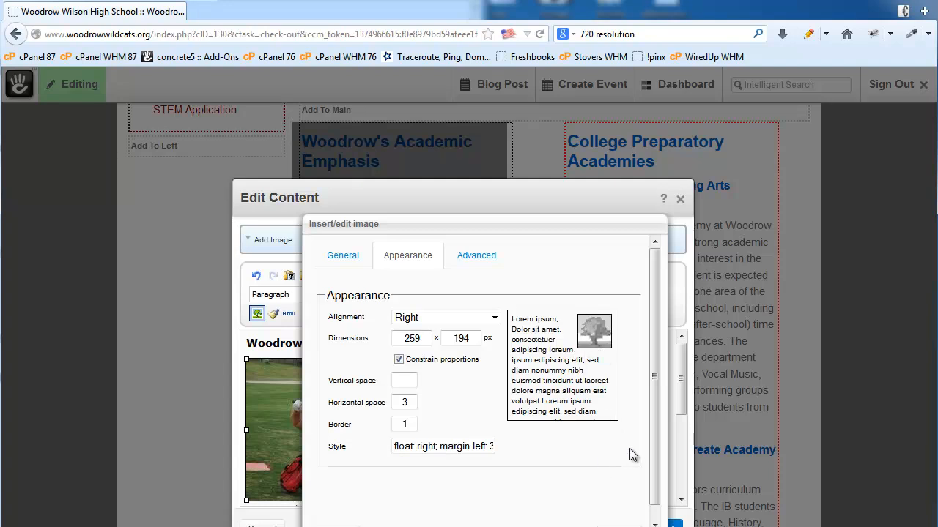
pyautogui.moveTo(654, 443); pyautogui.dragTo(653, 471)
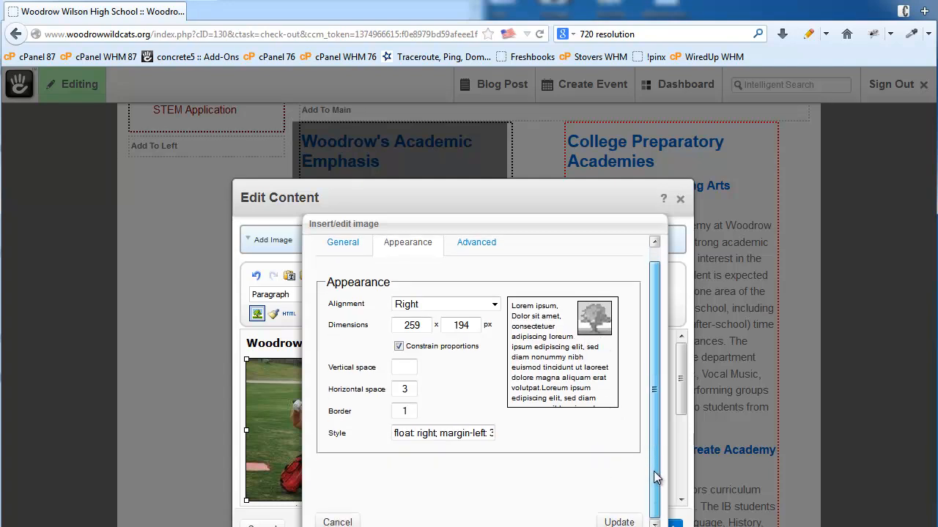
pyautogui.click(619, 522)
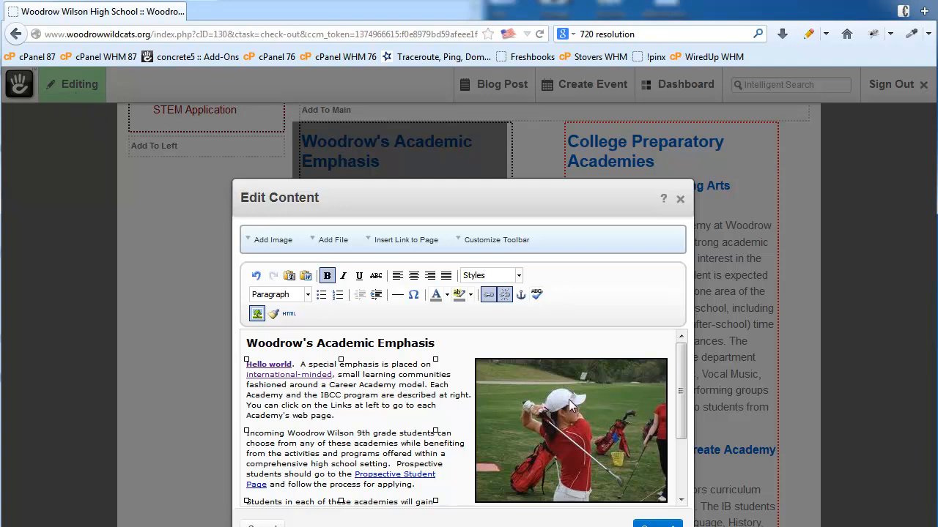
pyautogui.scroll(-2, 576, 401)
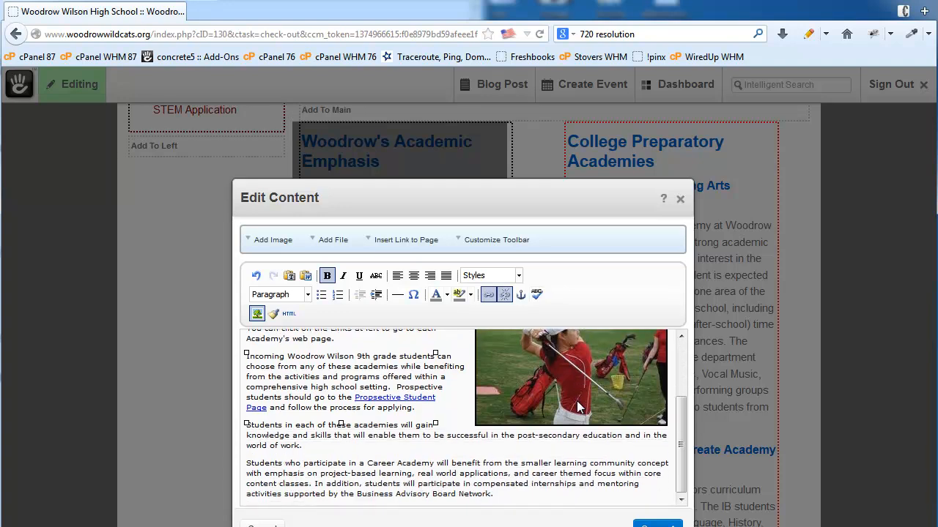
pyautogui.scroll(2, 576, 400)
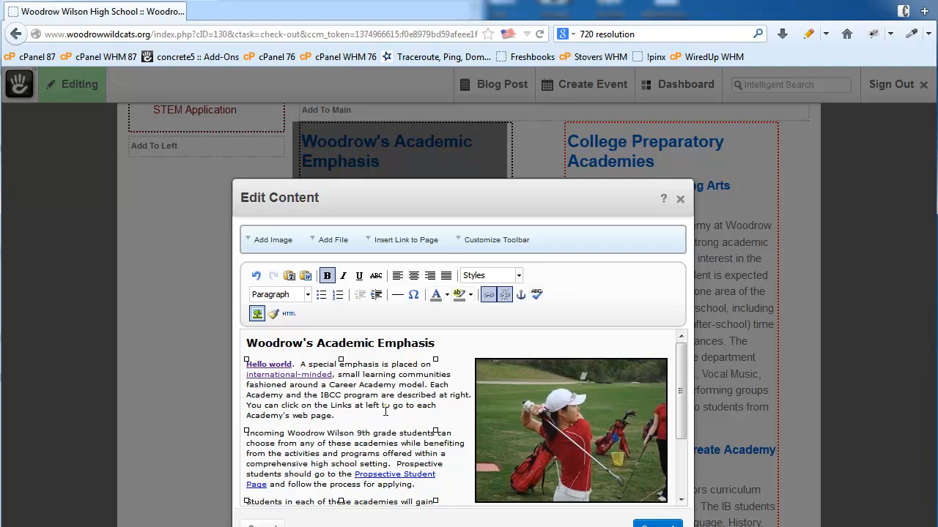
# - Turn on Paste as Plain Text mode, then select part of the heading text
pyautogui.click(289, 278)
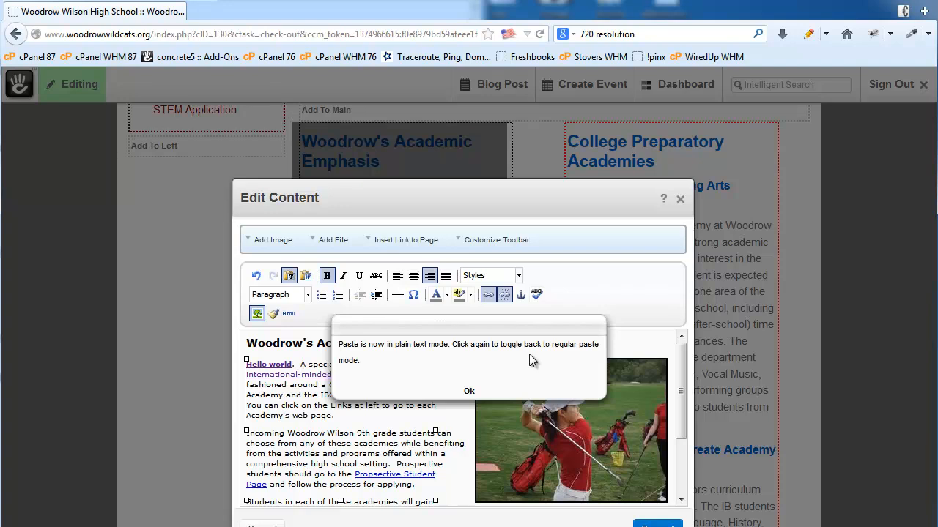
pyautogui.click(469, 393)
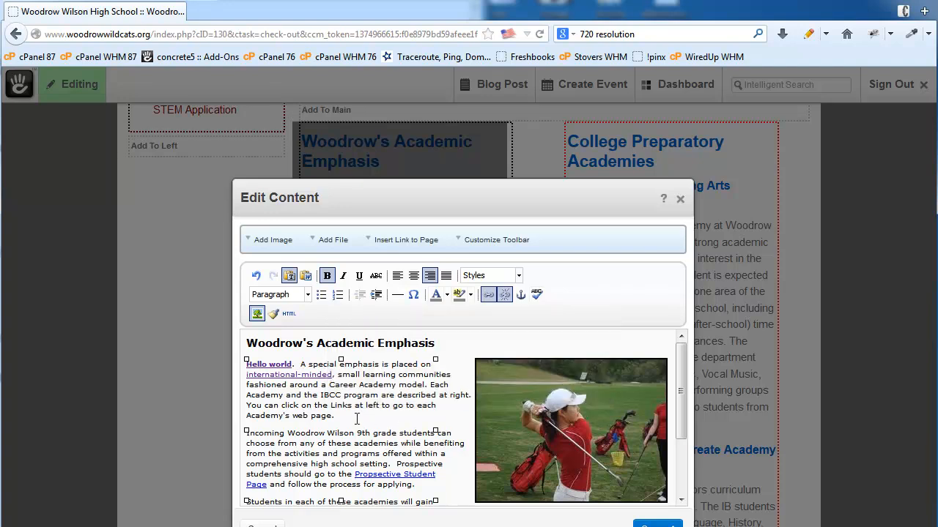
pyautogui.click(420, 444)
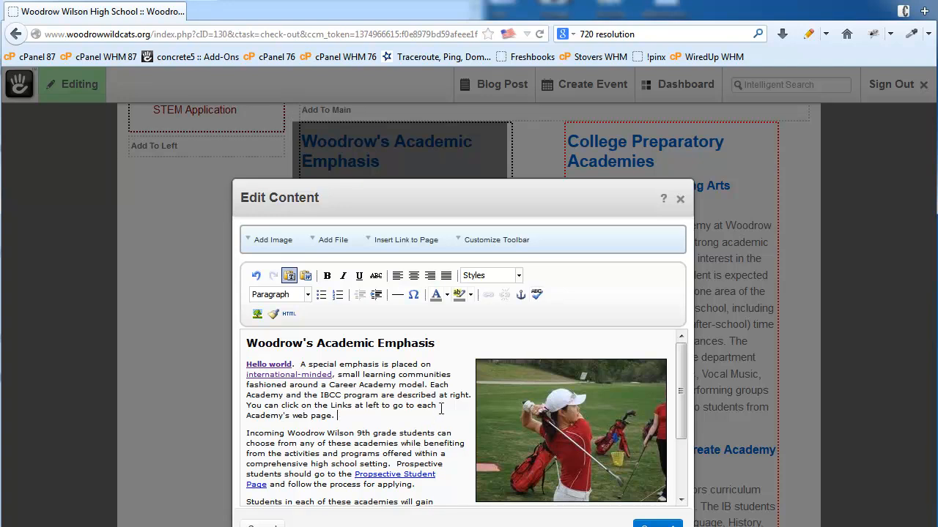
pyautogui.moveTo(436, 343); pyautogui.dragTo(245, 346)
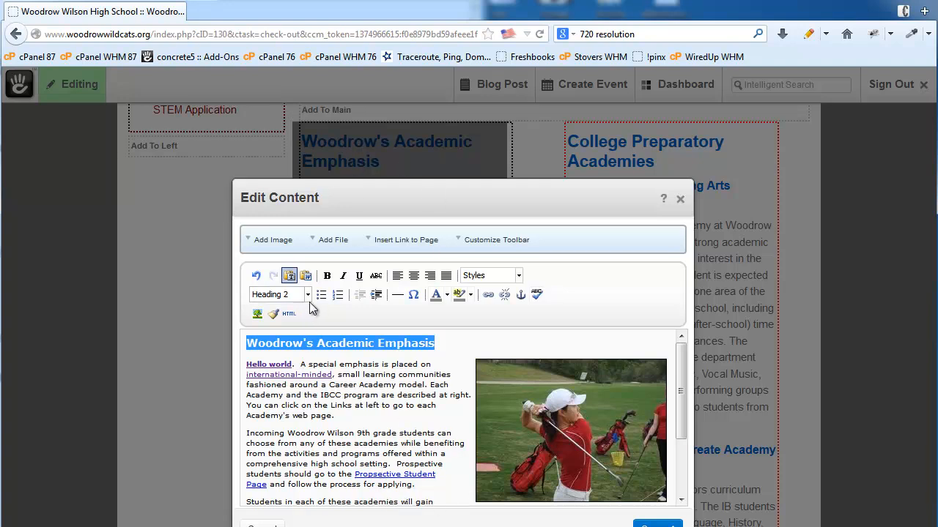
pyautogui.click(246, 344)
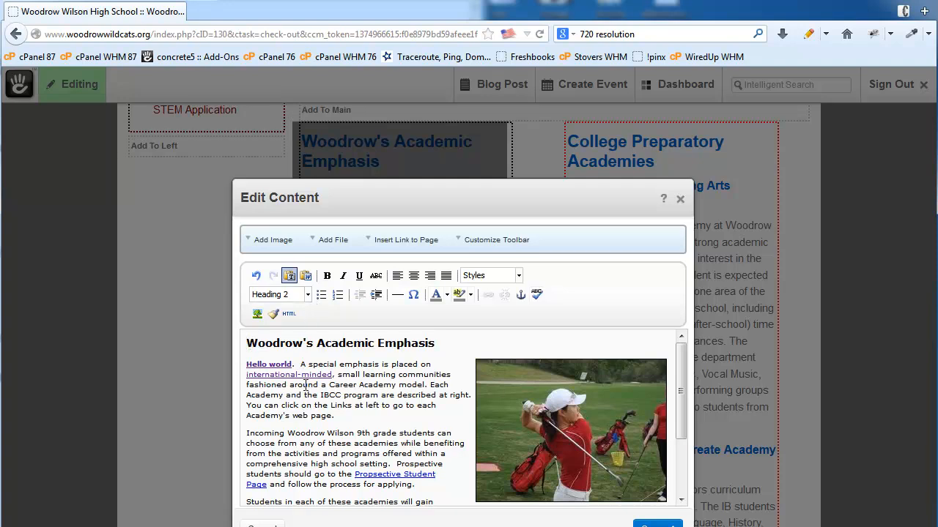
pyautogui.press('Return')
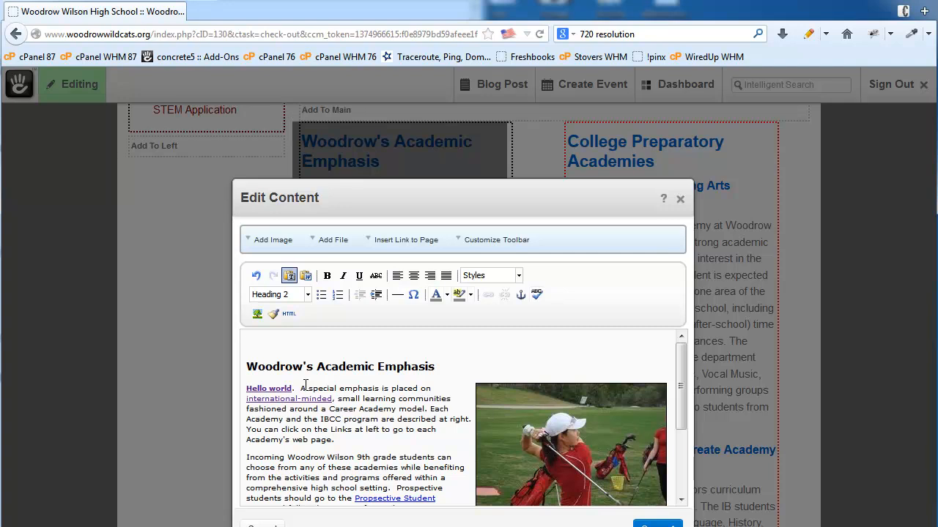
pyautogui.write('Heading One Text')
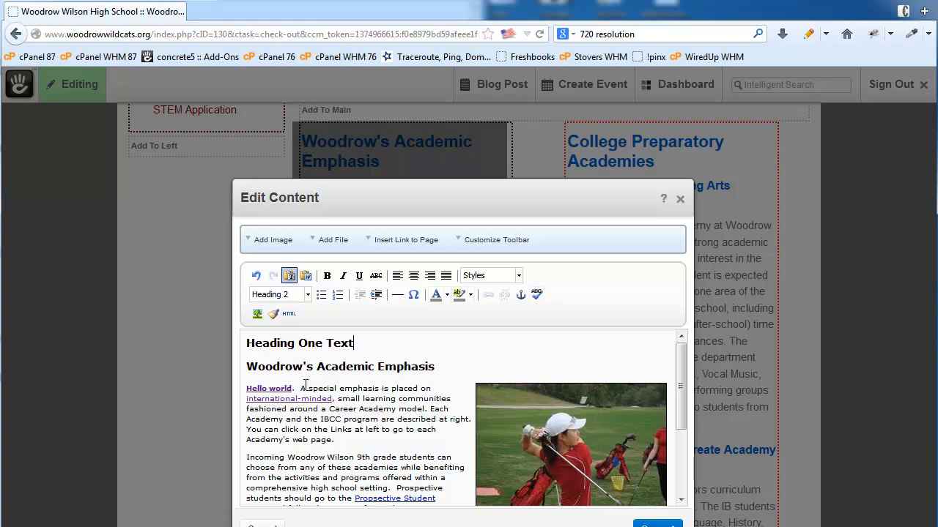
pyautogui.moveTo(354, 341); pyautogui.dragTo(245, 341)
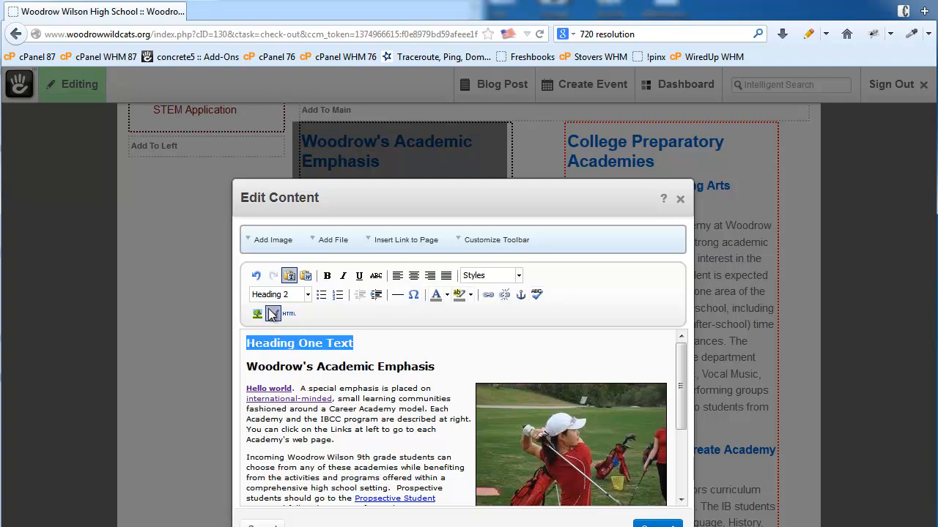
pyautogui.click(307, 295)
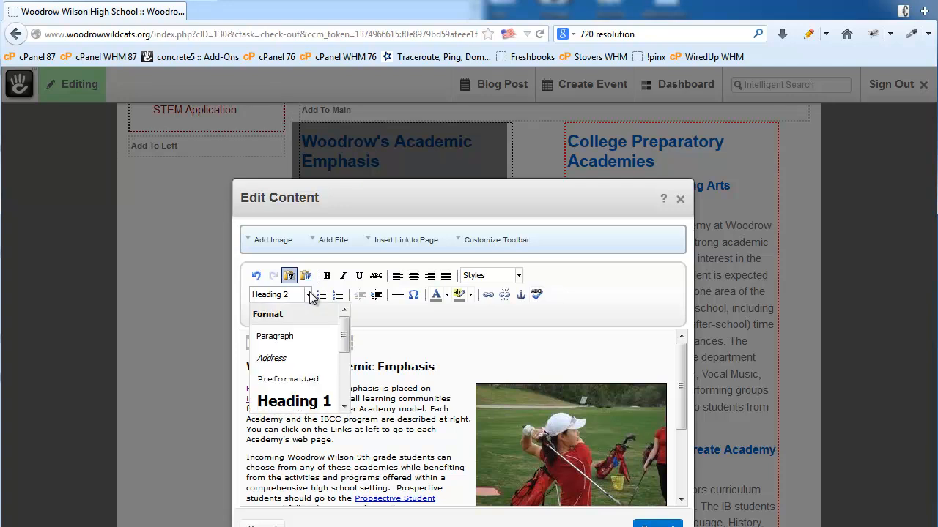
pyautogui.click(304, 401)
pyautogui.click(364, 448)
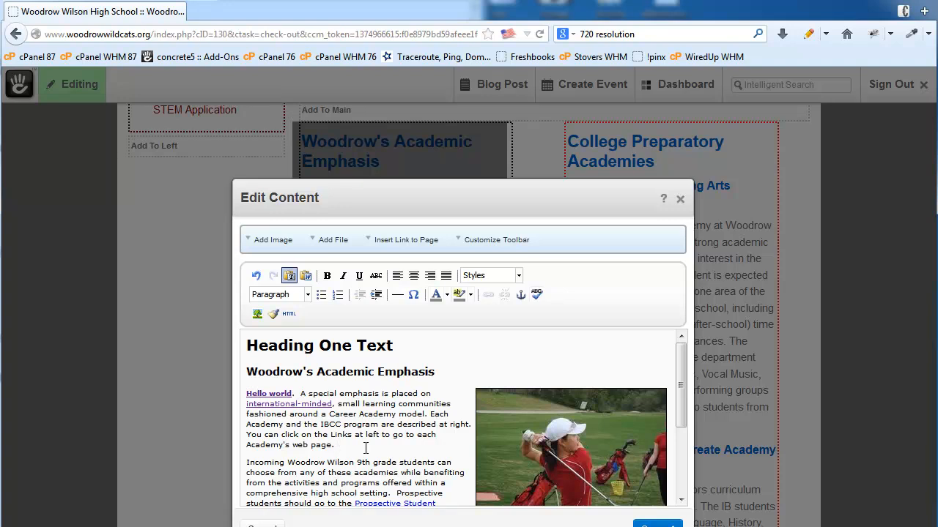
pyautogui.moveTo(403, 345); pyautogui.dragTo(245, 346)
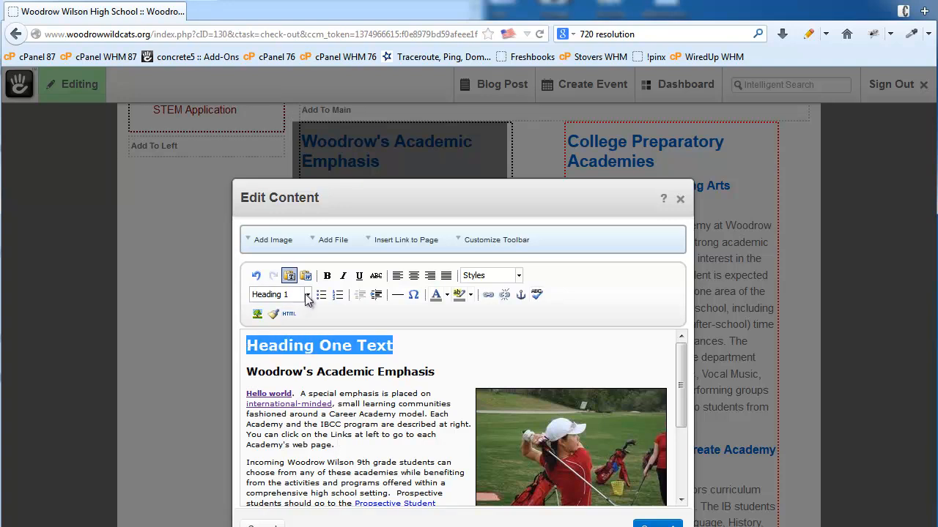
pyautogui.click(374, 416)
pyautogui.moveTo(374, 415); pyautogui.dragTo(329, 415)
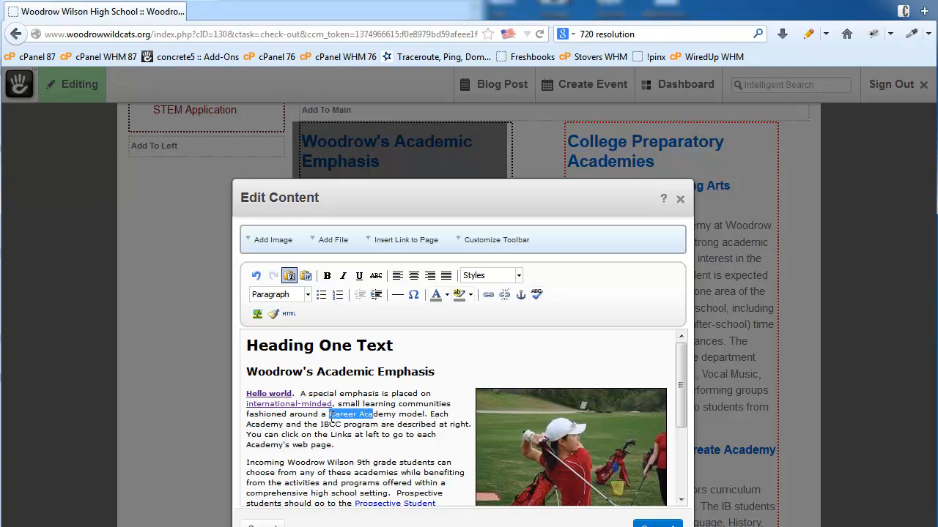
pyautogui.click(308, 295)
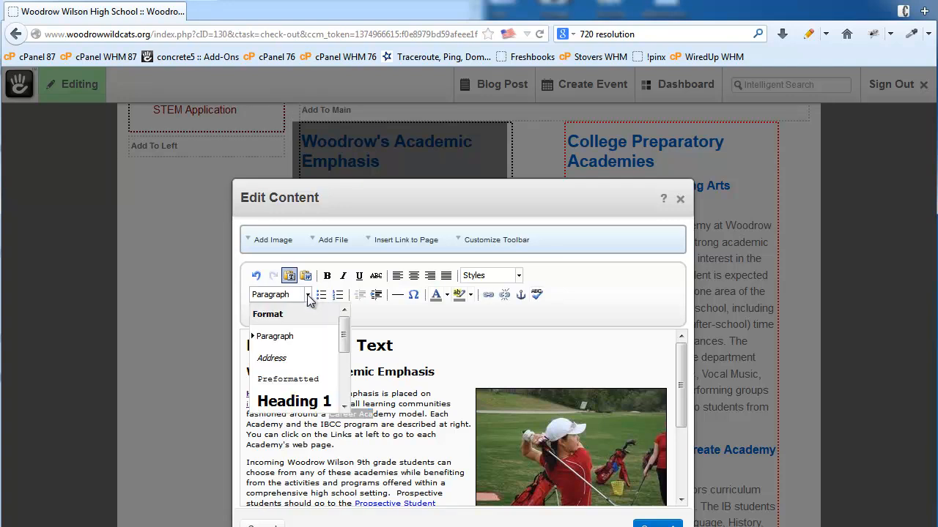
pyautogui.scroll(-1, 348, 341)
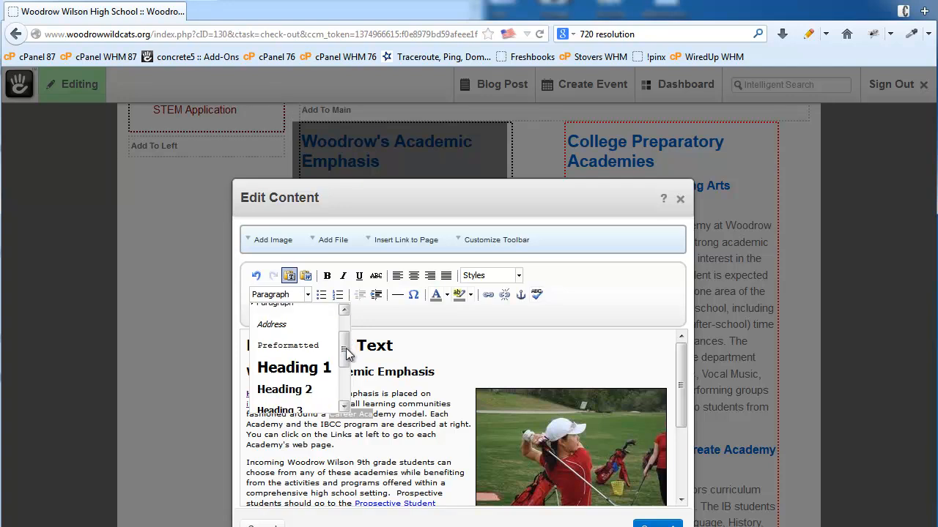
pyautogui.click(471, 344)
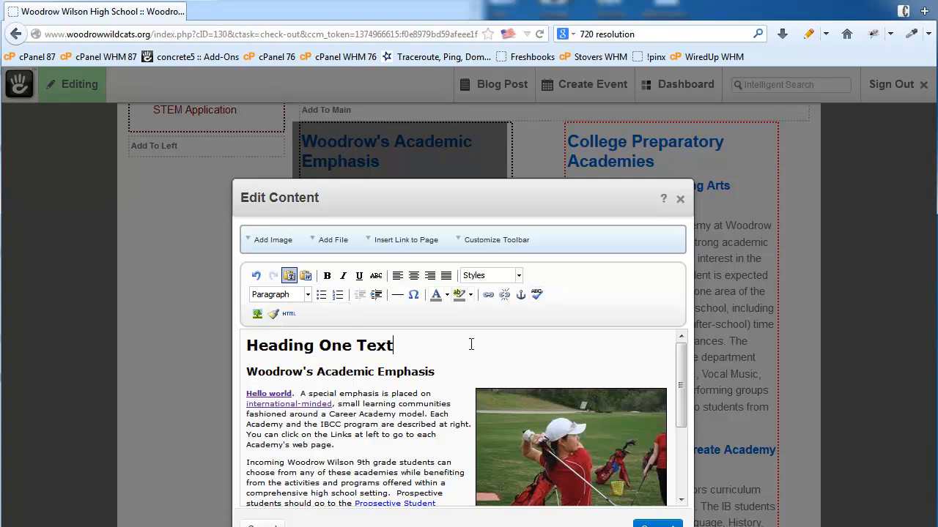
pyautogui.moveTo(404, 350); pyautogui.dragTo(233, 358)
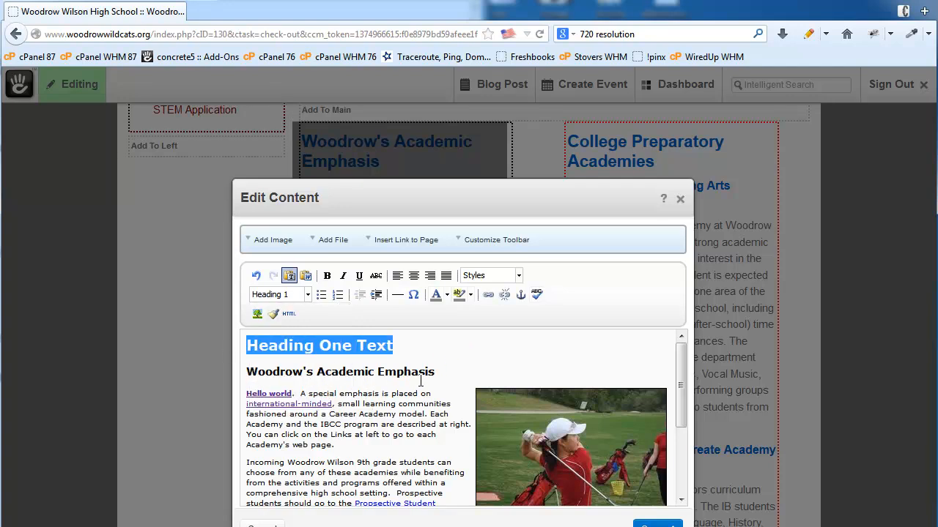
pyautogui.moveTo(449, 373); pyautogui.dragTo(209, 371)
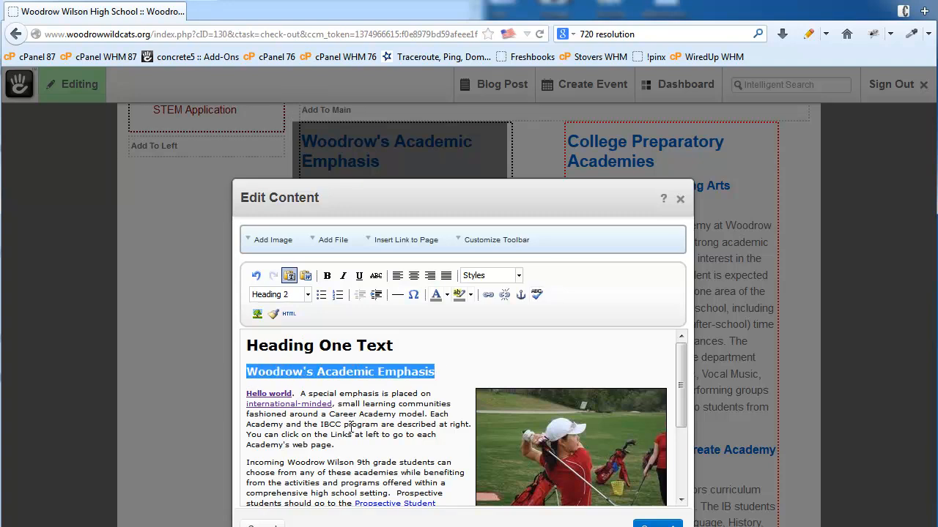
pyautogui.click(424, 435)
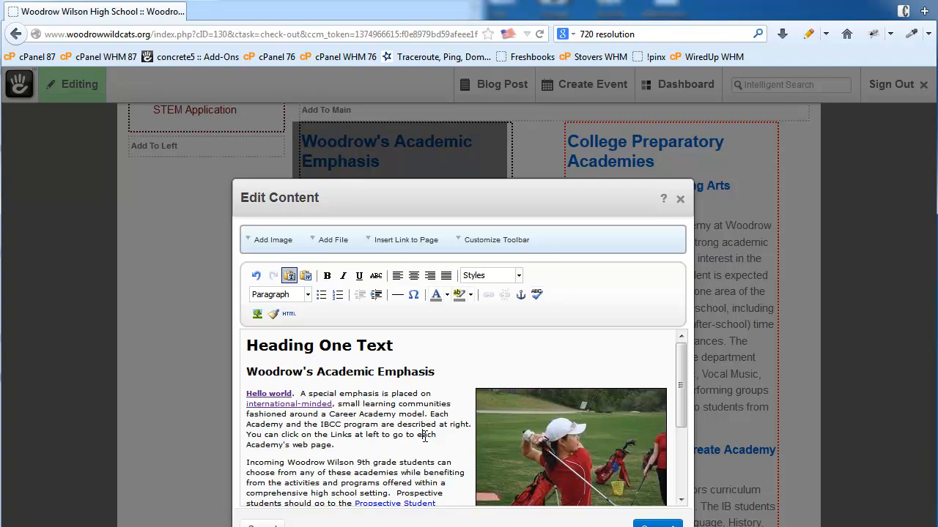
# - Link the word 'click' to Cheer_Camp_Flyer_2013.pdf from the File Manager
pyautogui.moveTo(281, 435); pyautogui.dragTo(300, 435)
pyautogui.click(333, 241)
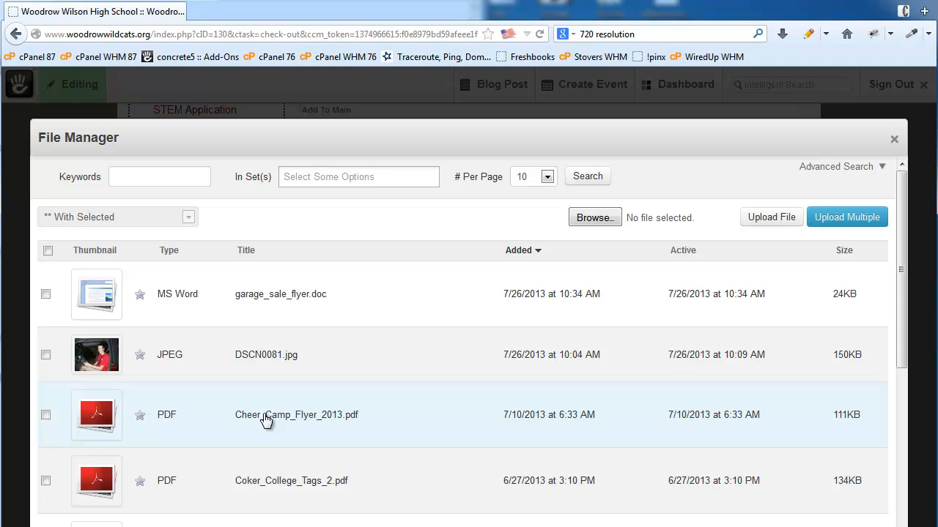
pyautogui.click(265, 421)
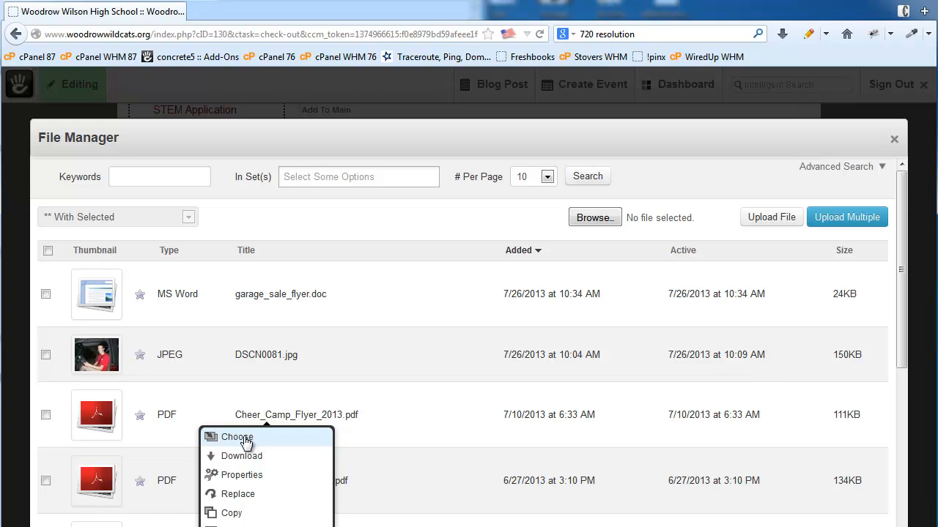
pyautogui.click(236, 438)
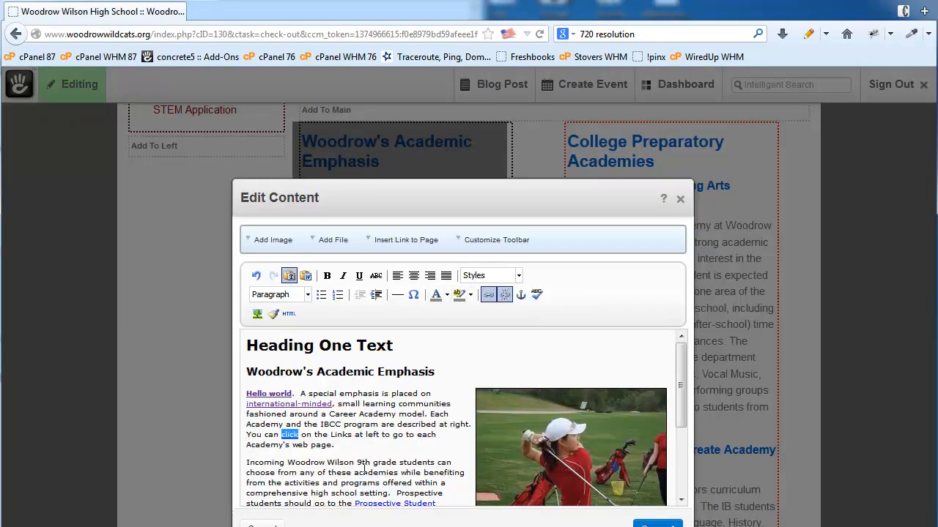
pyautogui.click(293, 441)
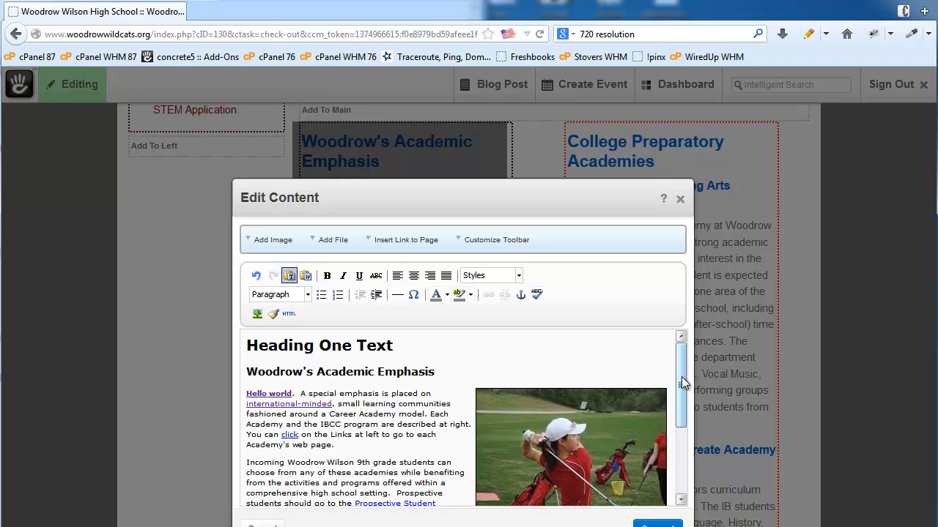
# - Save the Academic Emphasis content edits and bring up the Editing panel showing Version 7
pyautogui.moveTo(681, 381); pyautogui.dragTo(681, 410)
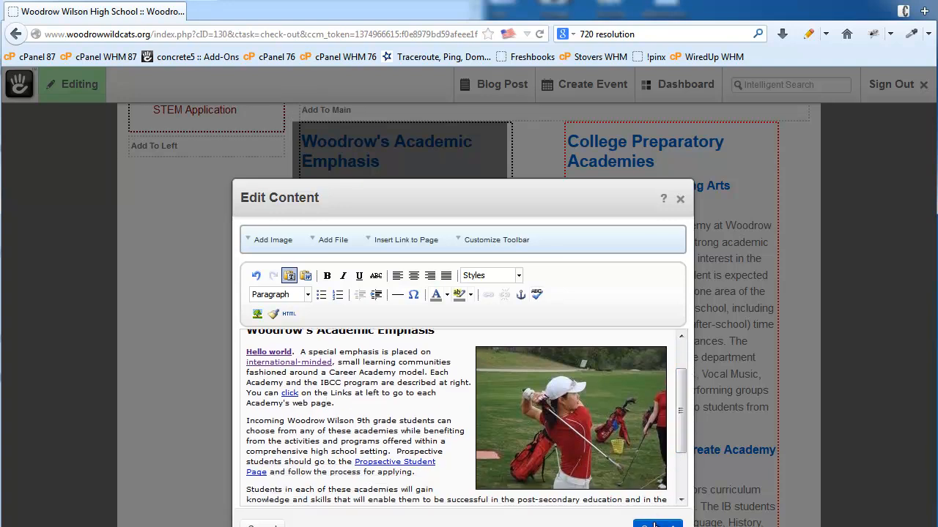
pyautogui.click(656, 524)
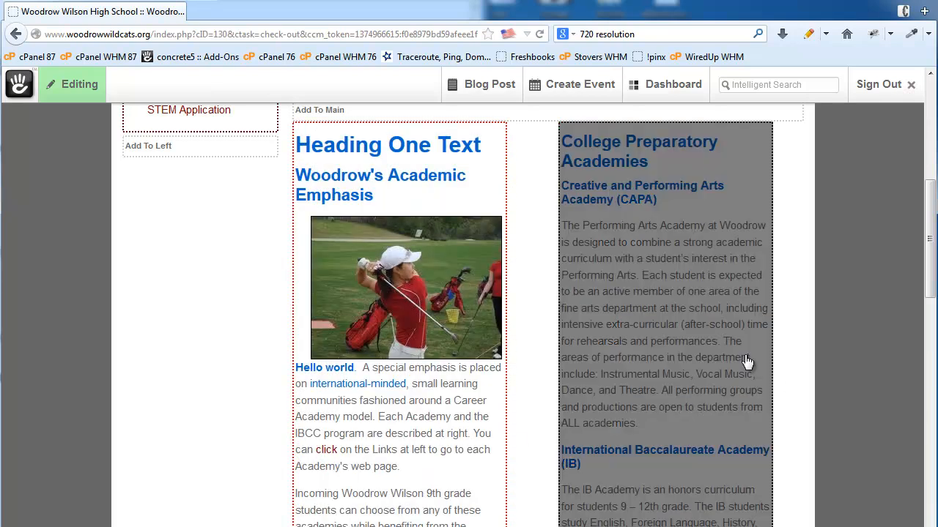
pyautogui.scroll(5, 698, 342)
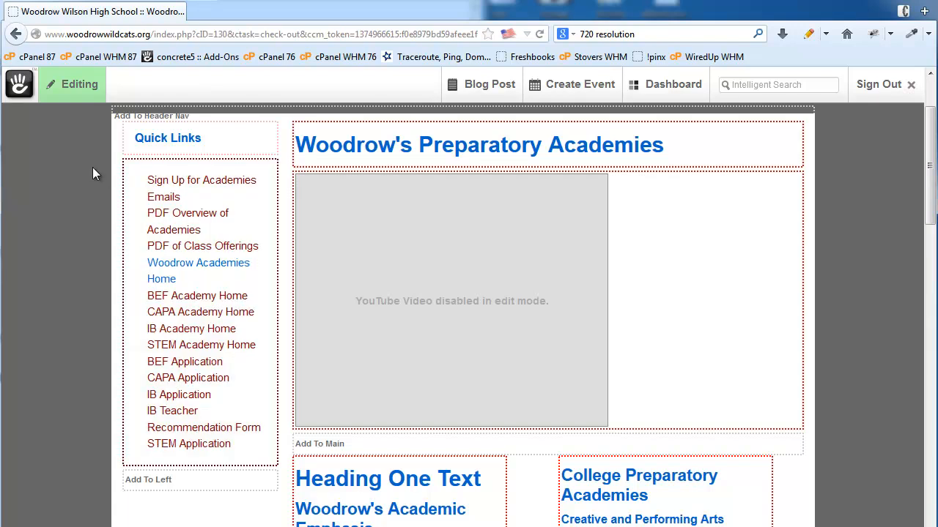
pyautogui.click(63, 93)
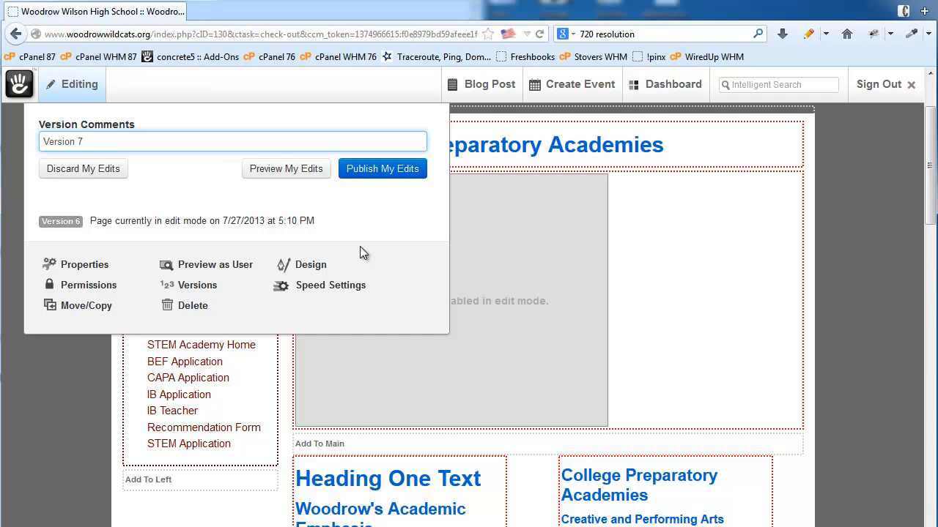
# - Discard my edits so the live page with the YouTube video returns
pyautogui.click(73, 174)
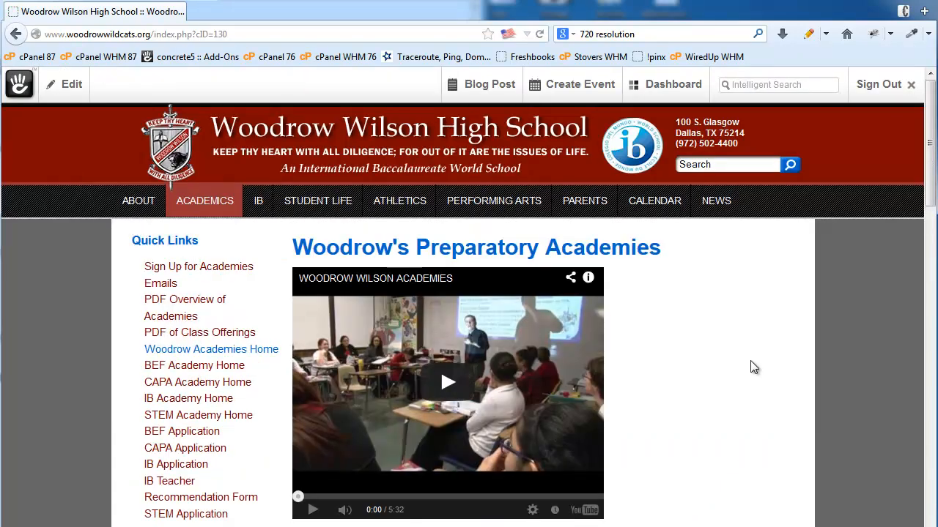
# - Check the Woodrow's Preparatory Academies page out into edit mode with Edit this Page
pyautogui.scroll(-5, 754, 359)
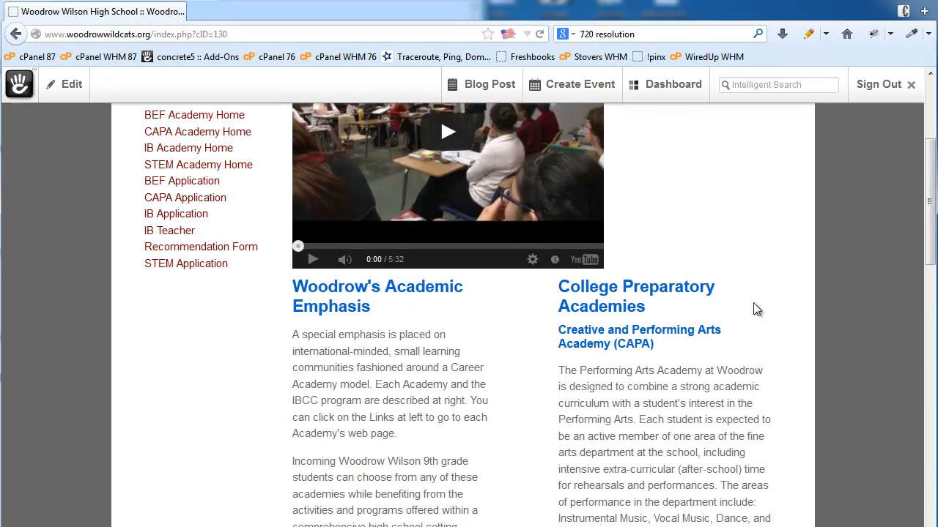
pyautogui.scroll(-2, 751, 312)
pyautogui.click(71, 84)
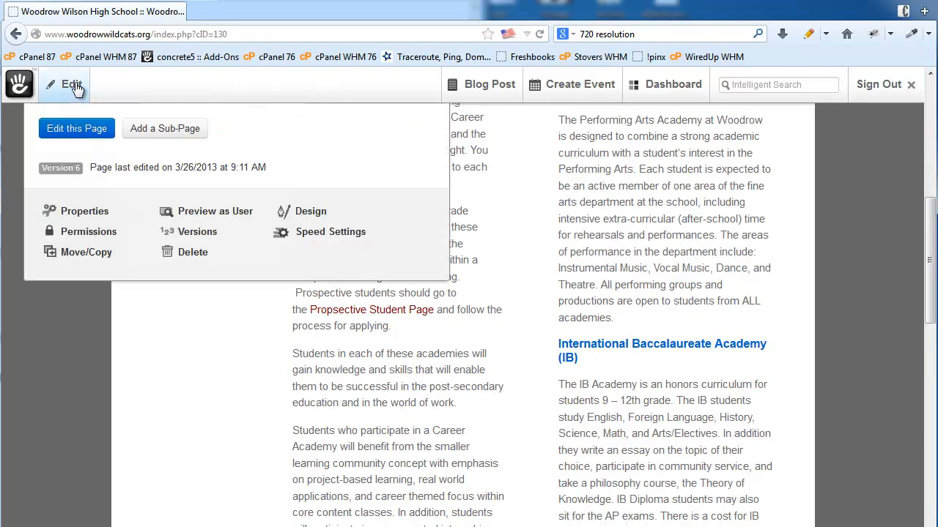
pyautogui.click(71, 129)
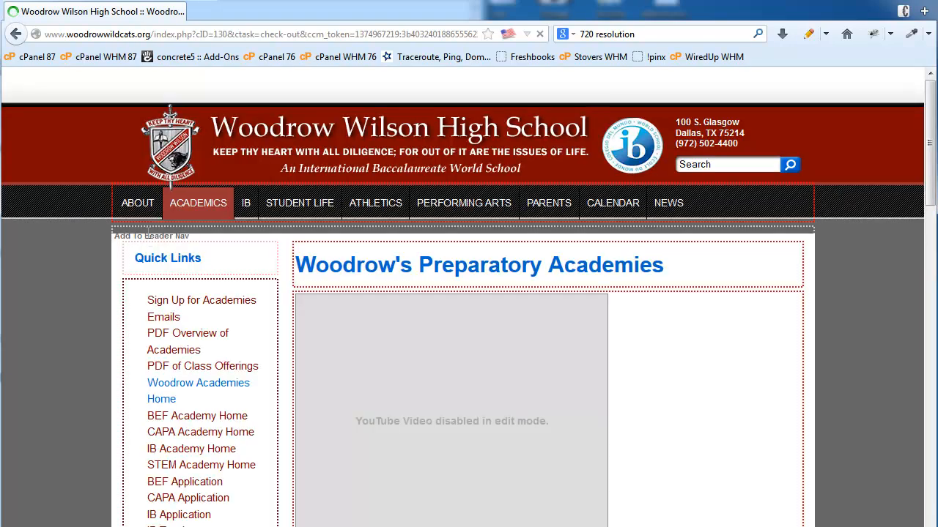
# - Locate Column One and open its Add Block list
pyautogui.scroll(-10, 860, 296)
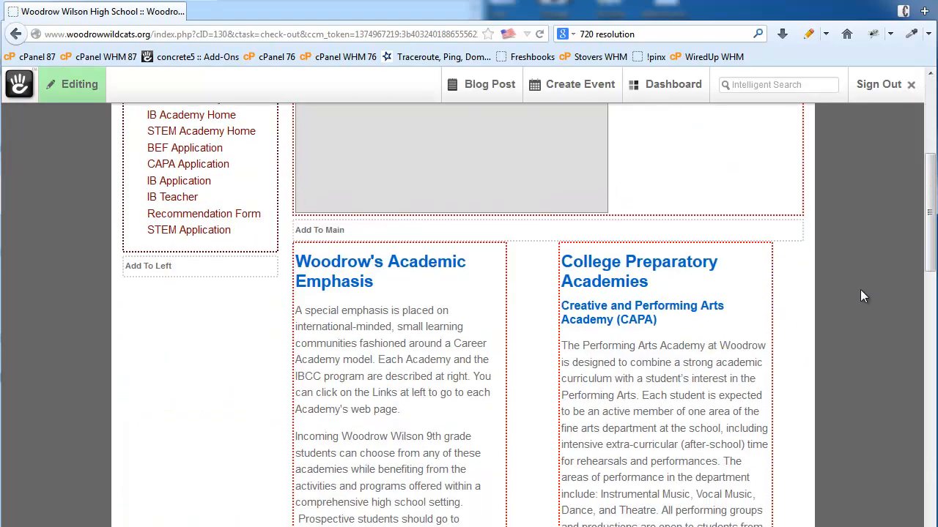
pyautogui.scroll(1, 862, 296)
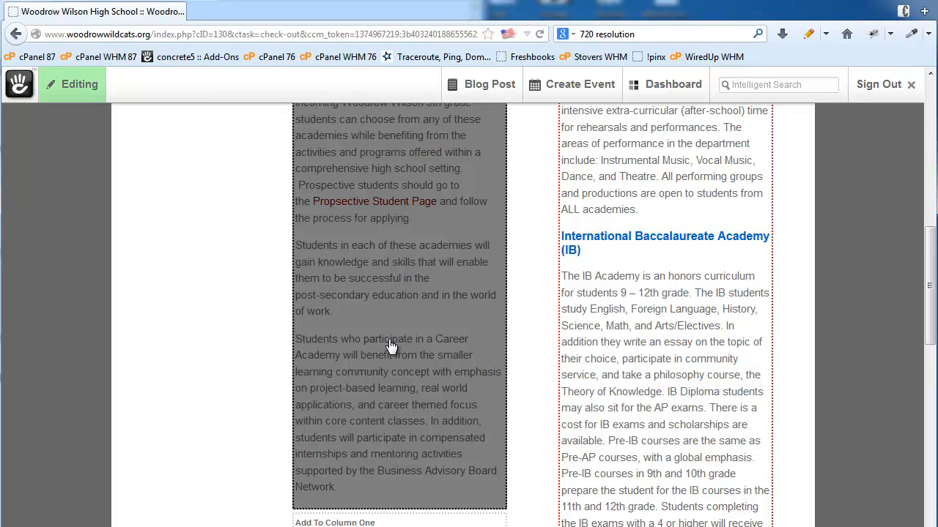
pyautogui.scroll(-4, 355, 249)
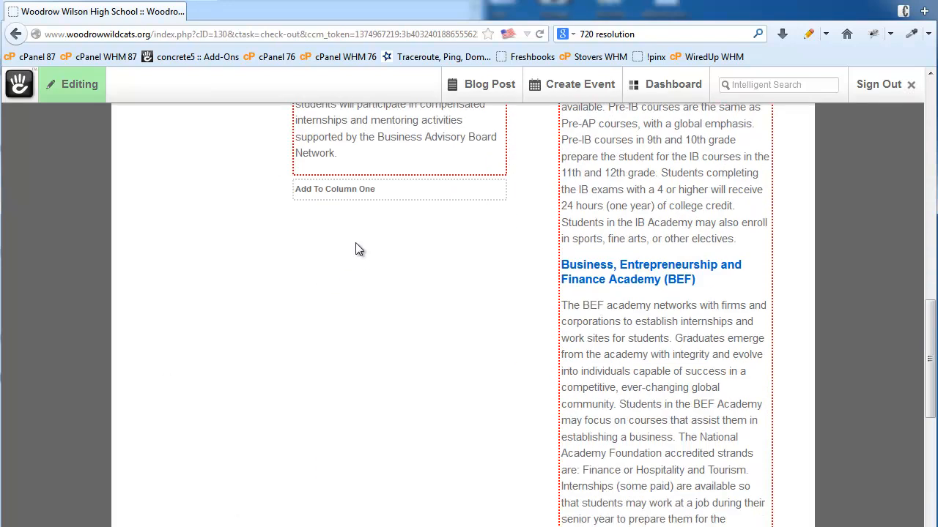
pyautogui.scroll(-9, 442, 359)
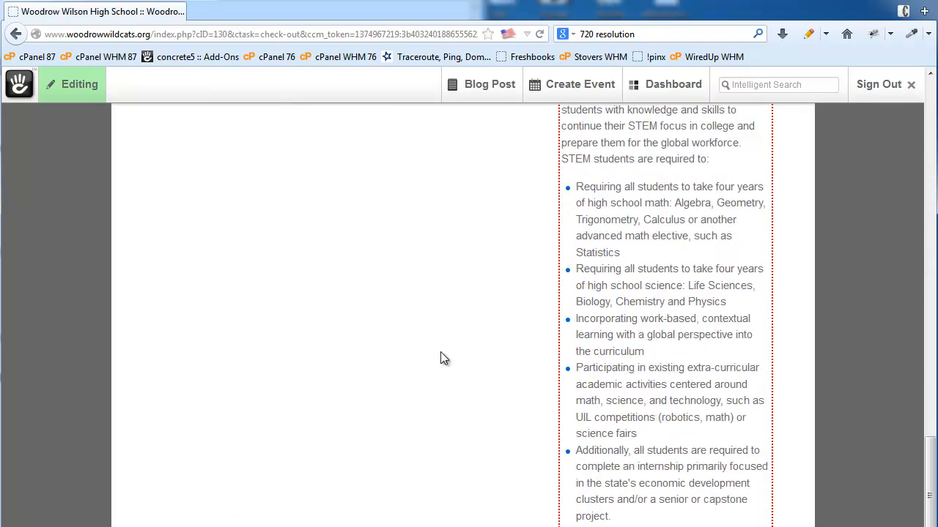
pyautogui.scroll(-5, 440, 358)
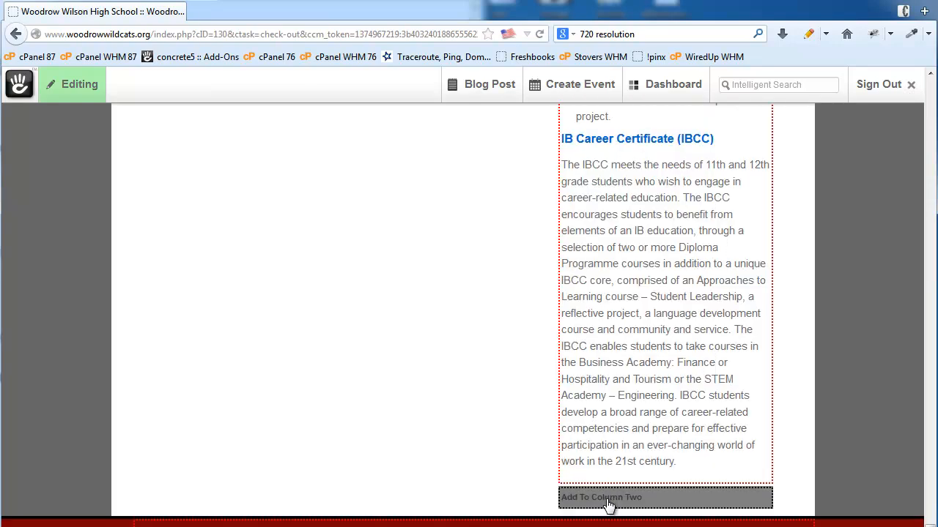
pyautogui.scroll(12, 416, 373)
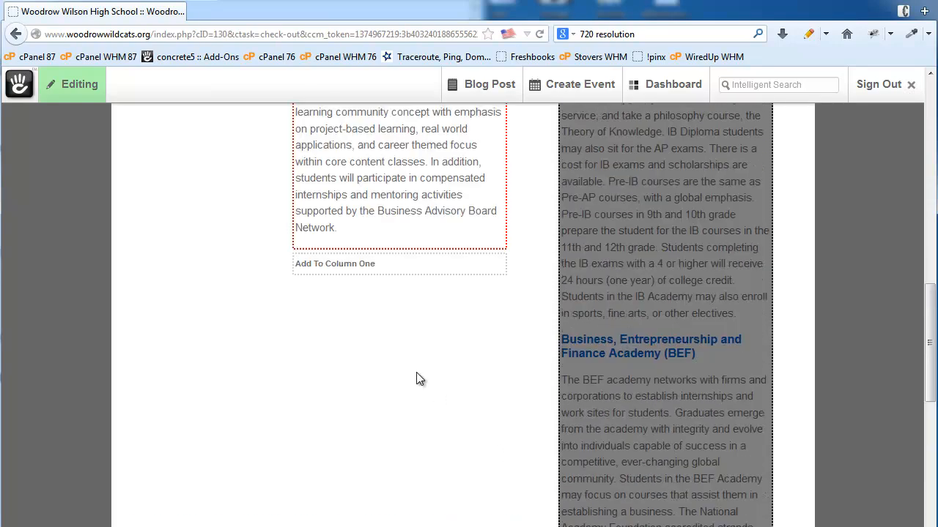
pyautogui.scroll(7, 376, 441)
pyautogui.scroll(-5, 377, 508)
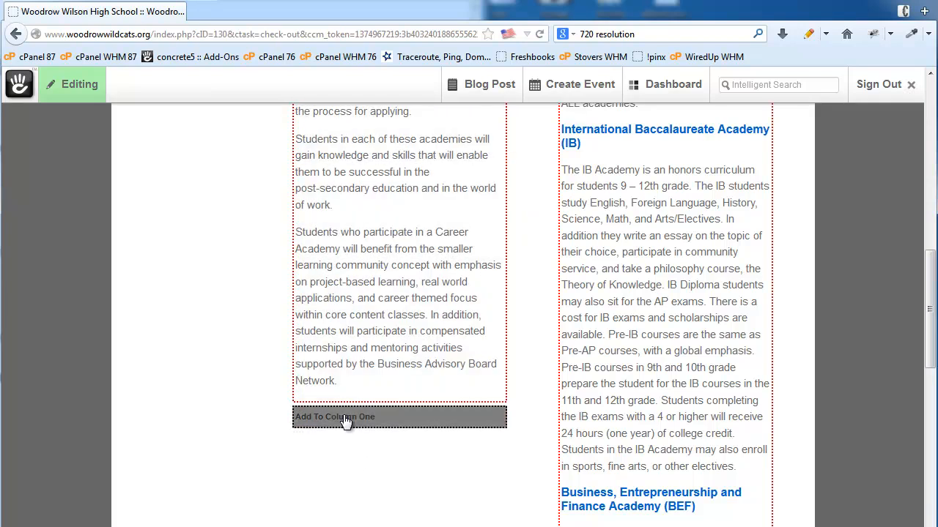
pyautogui.click(388, 420)
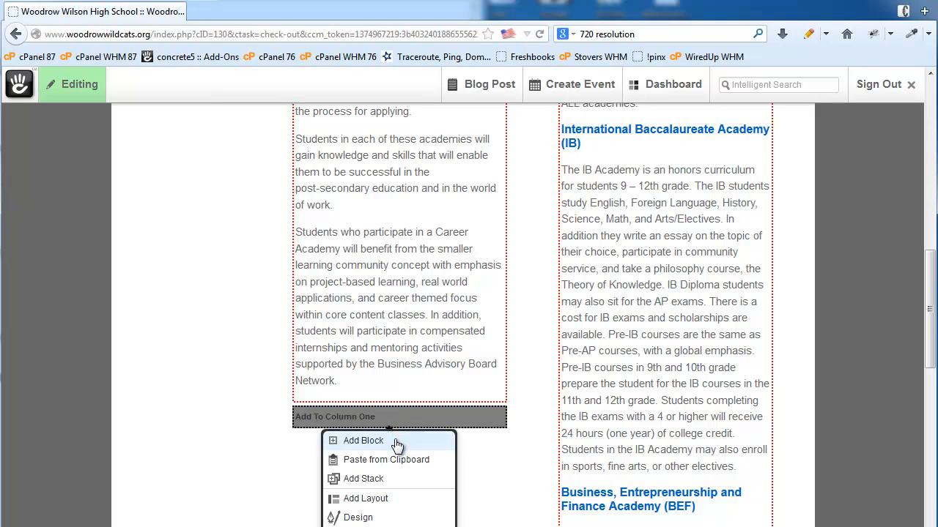
pyautogui.click(396, 444)
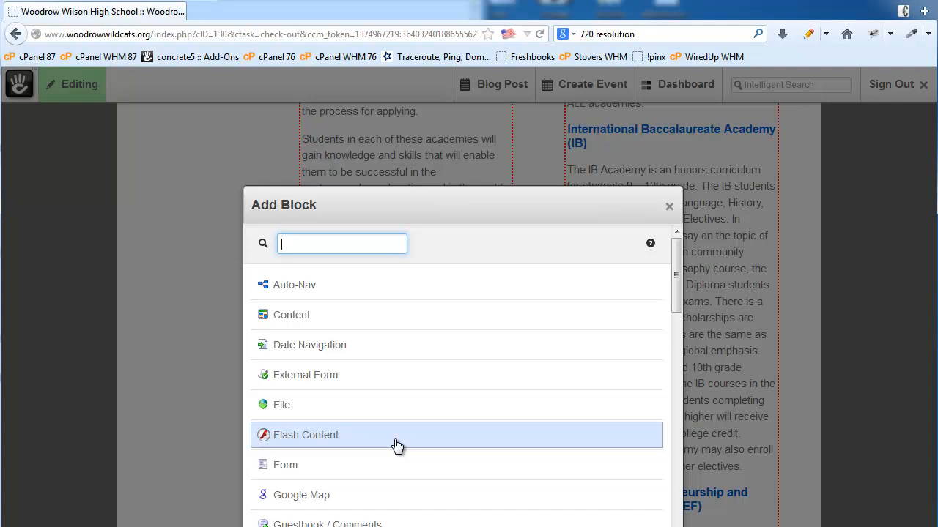
# - Add a Content block reading 'Hello World' to the bottom of Column One
pyautogui.click(321, 320)
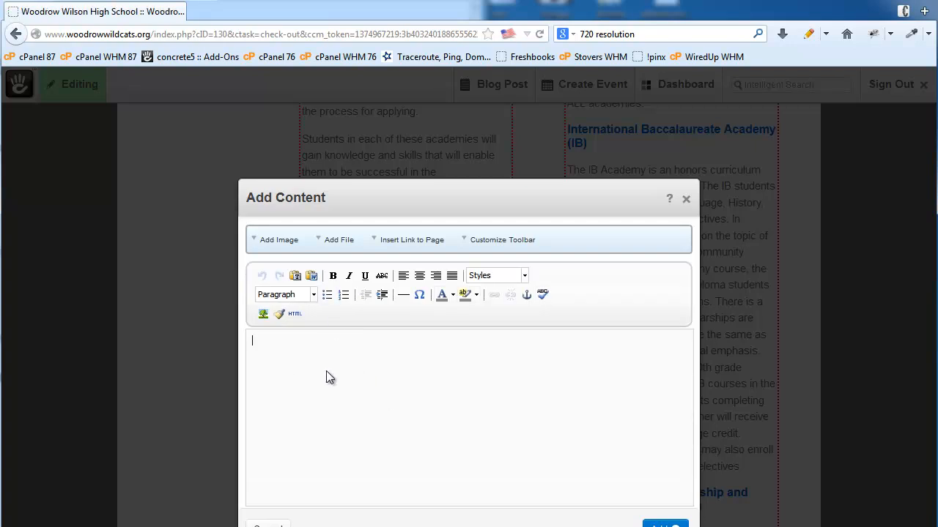
pyautogui.write('Hello Wop')
pyautogui.press('BackSpace')
pyautogui.write('rld')
pyautogui.click(650, 525)
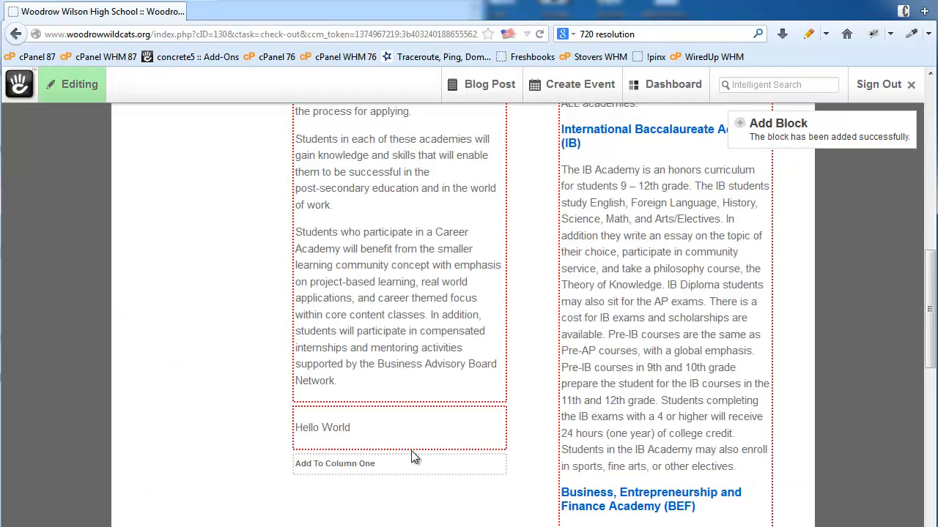
# - Choose a Form block from Column One's Add Block list to open the Add Form dialog
pyautogui.scroll(-2, 521, 445)
pyautogui.scroll(1, 521, 446)
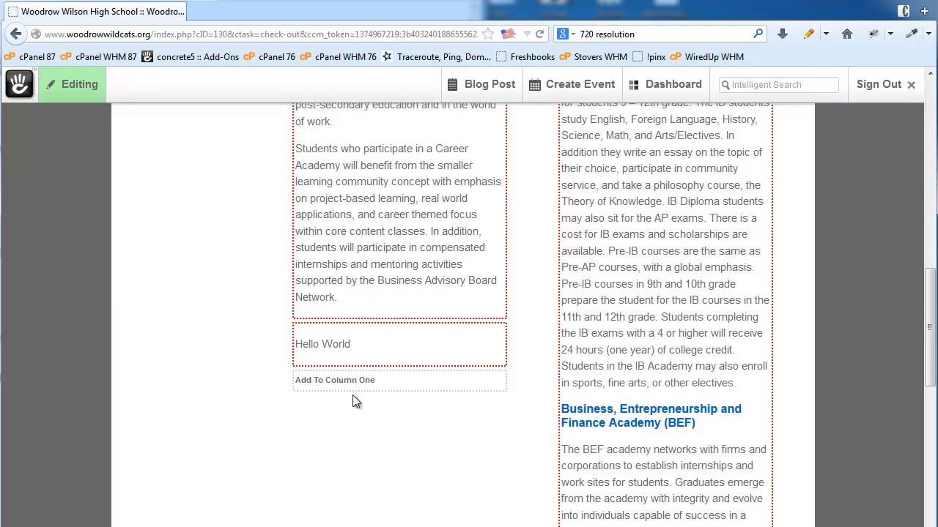
pyautogui.click(353, 389)
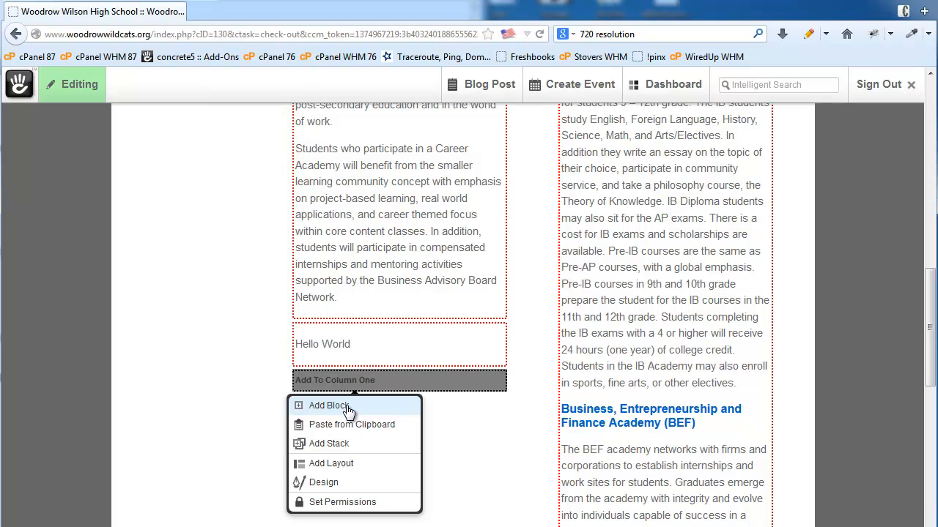
pyautogui.click(356, 407)
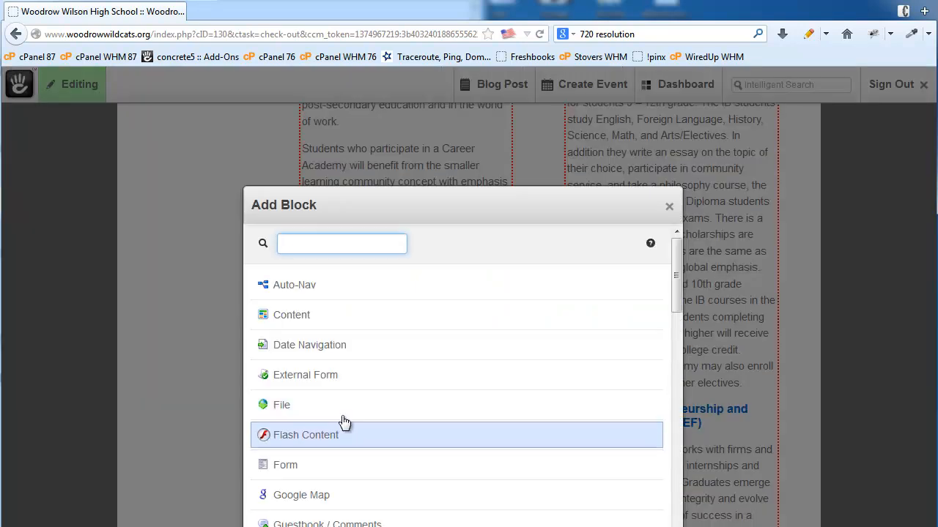
pyautogui.click(315, 470)
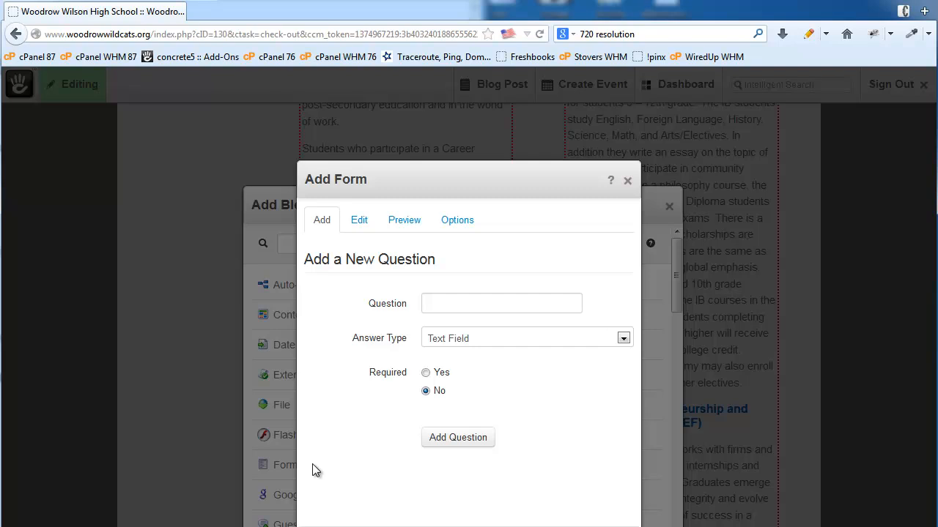
# - Add a required 'Name' question with a Text Field answer
pyautogui.click(477, 304)
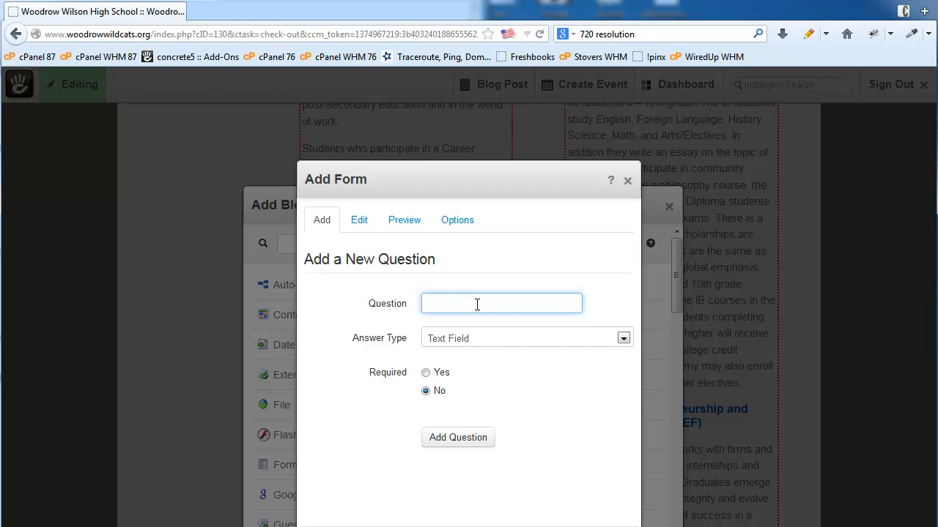
pyautogui.write('Name')
pyautogui.click(533, 372)
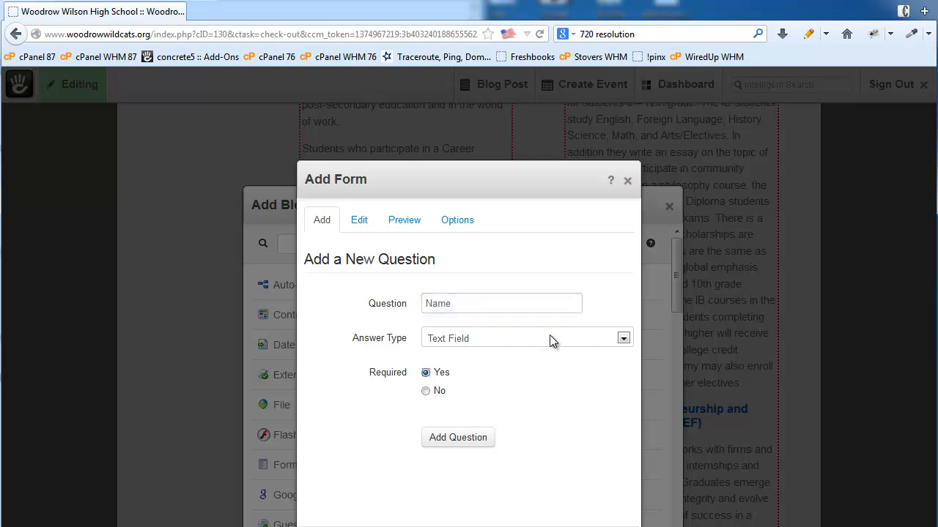
pyautogui.click(550, 335)
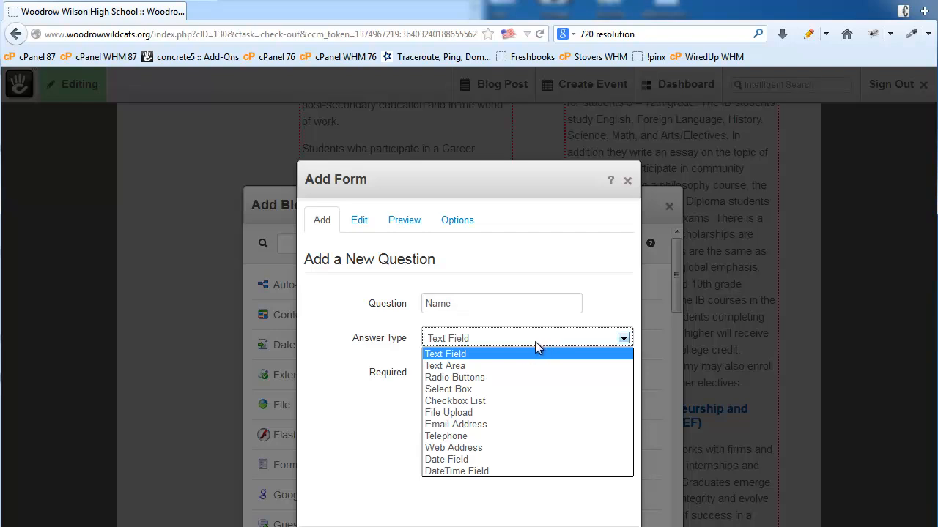
pyautogui.click(473, 354)
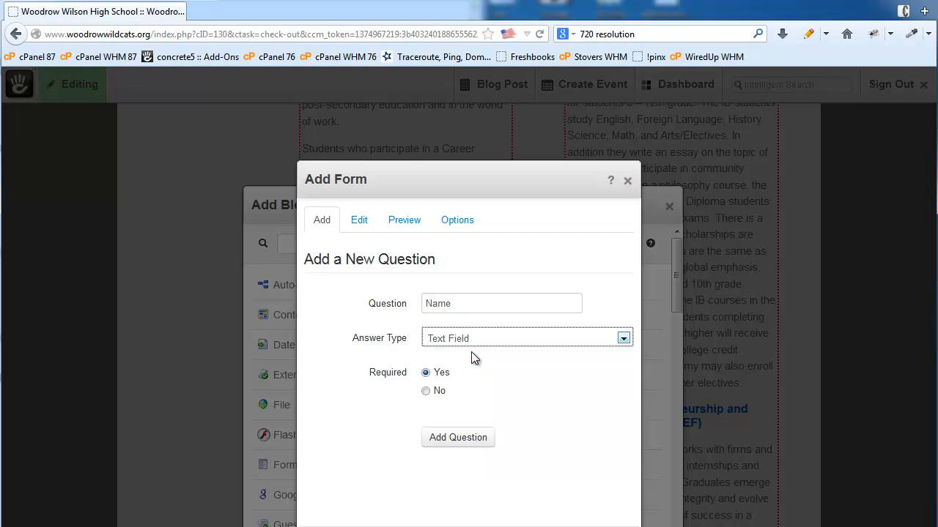
pyautogui.click(445, 438)
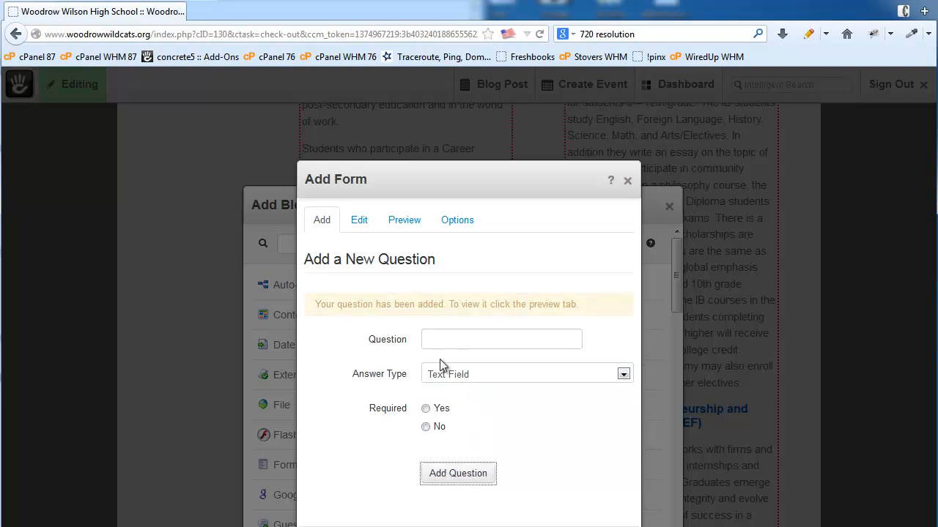
# - Set up a required 'Email' question of type Email Address, used as the form-email sender
pyautogui.click(448, 346)
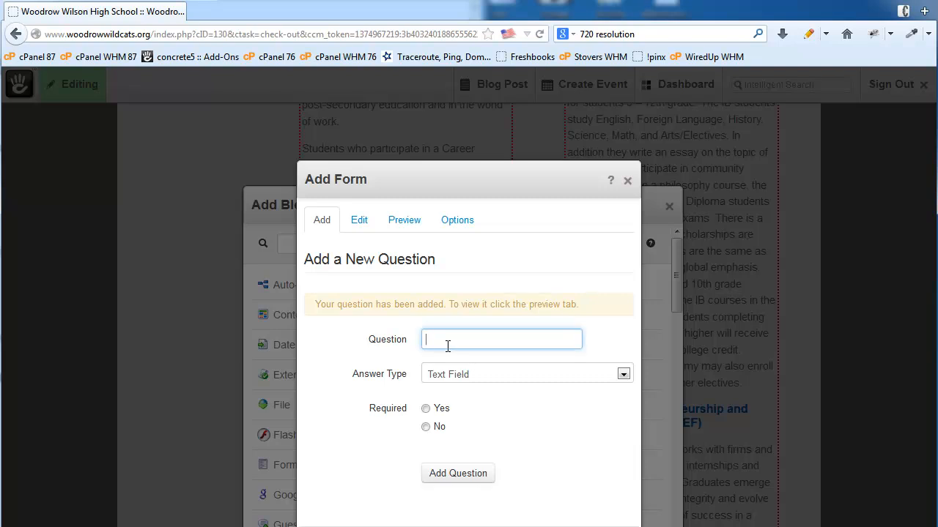
pyautogui.write('Email')
pyautogui.press('Down')
pyautogui.click(477, 399)
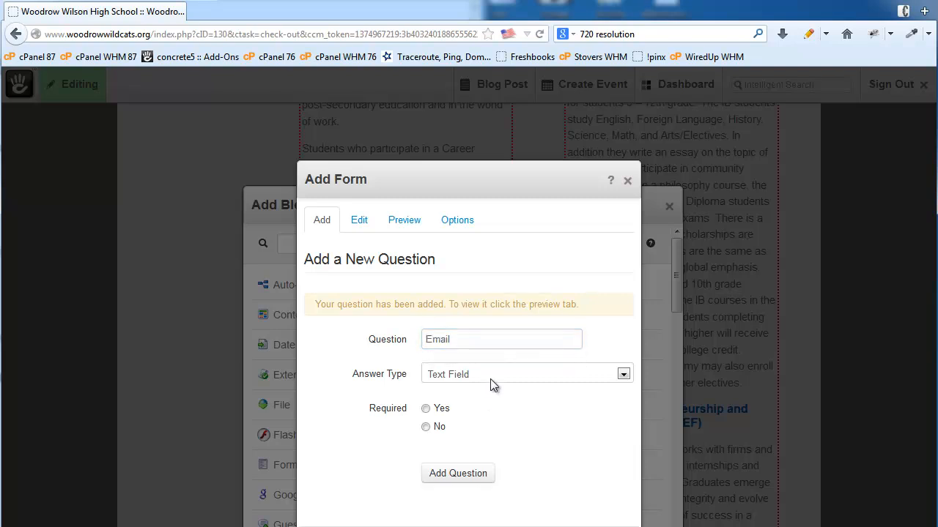
pyautogui.click(490, 377)
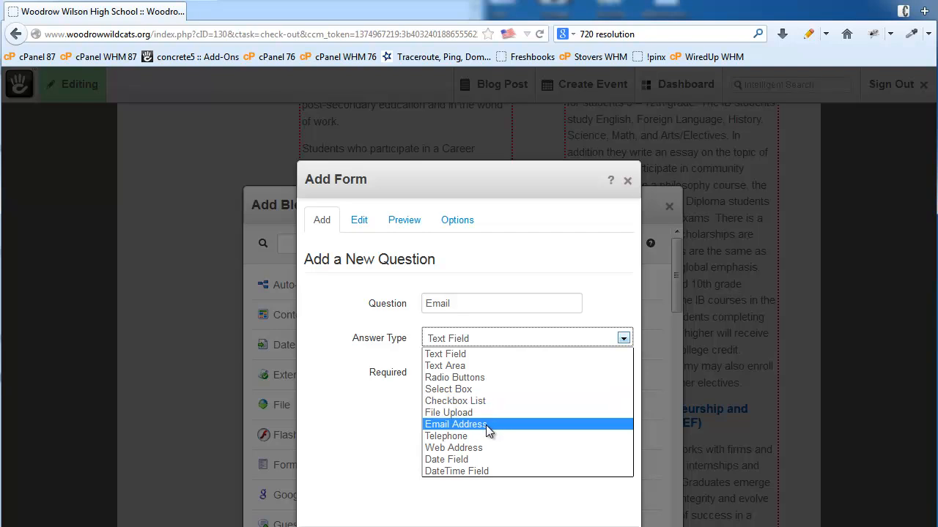
pyautogui.click(485, 425)
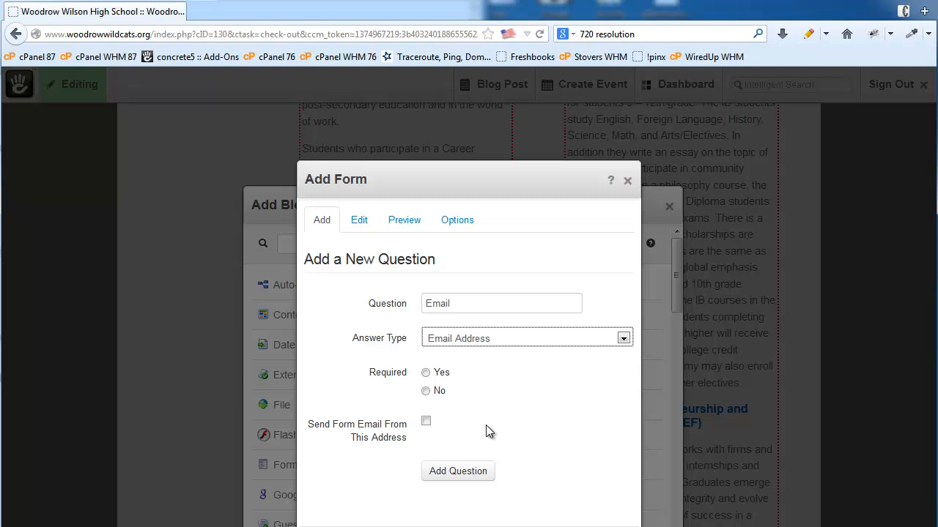
pyautogui.click(426, 373)
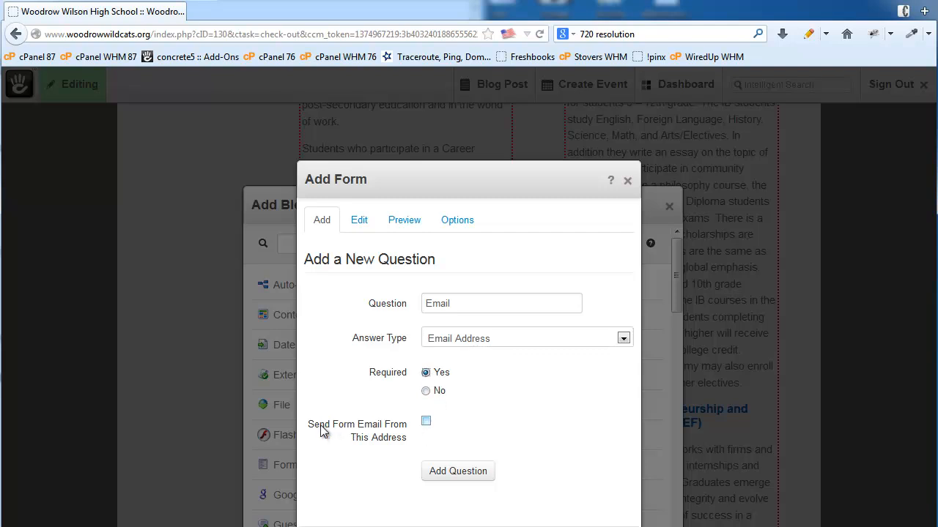
pyautogui.click(426, 422)
# - Add the Email question and a 'Comments' Text Area question, then review all three questions
pyautogui.click(441, 473)
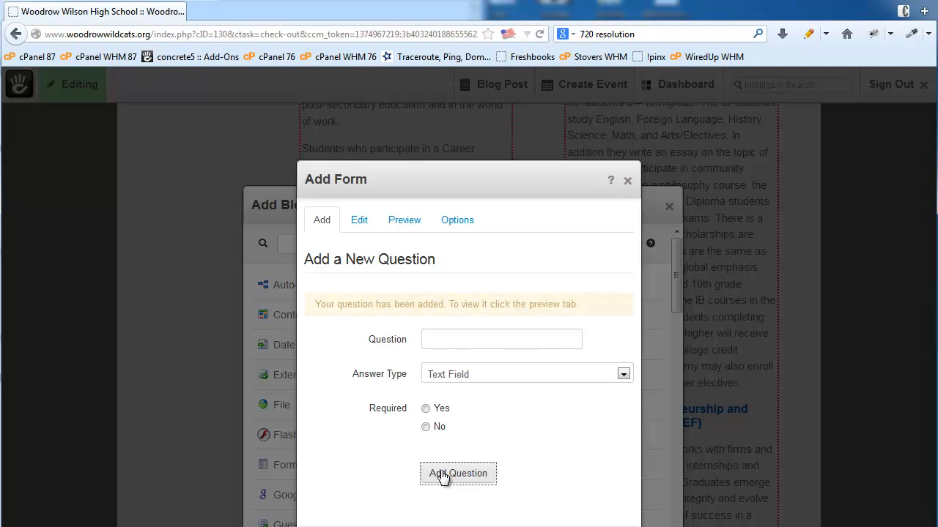
pyautogui.click(450, 341)
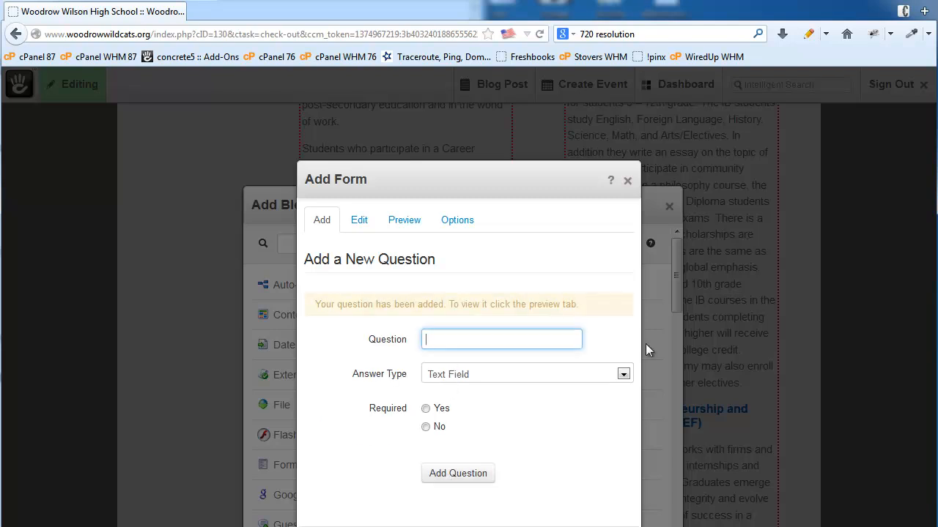
pyautogui.write('Comments')
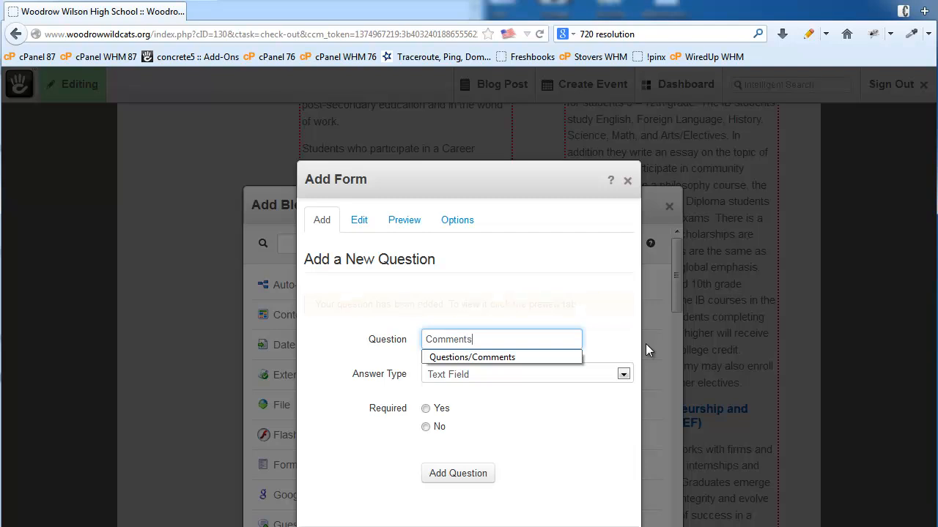
pyautogui.click(579, 338)
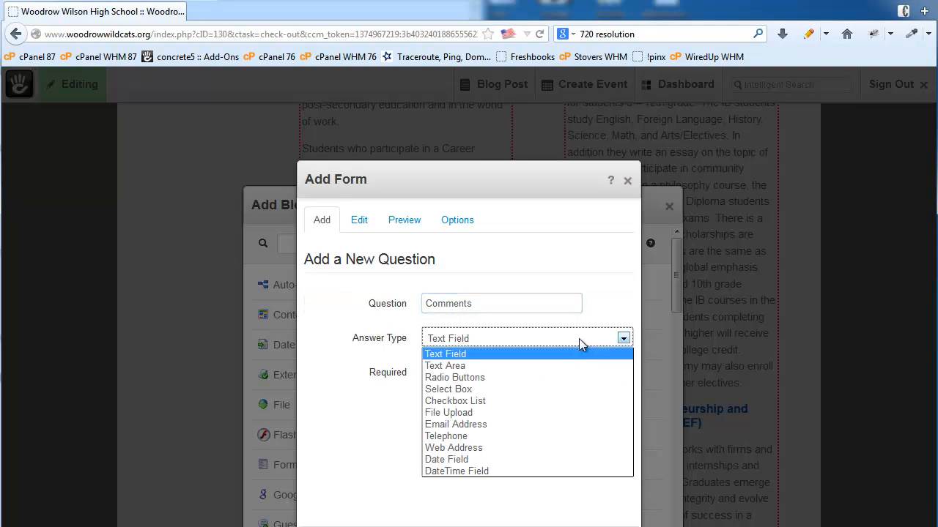
pyautogui.click(487, 365)
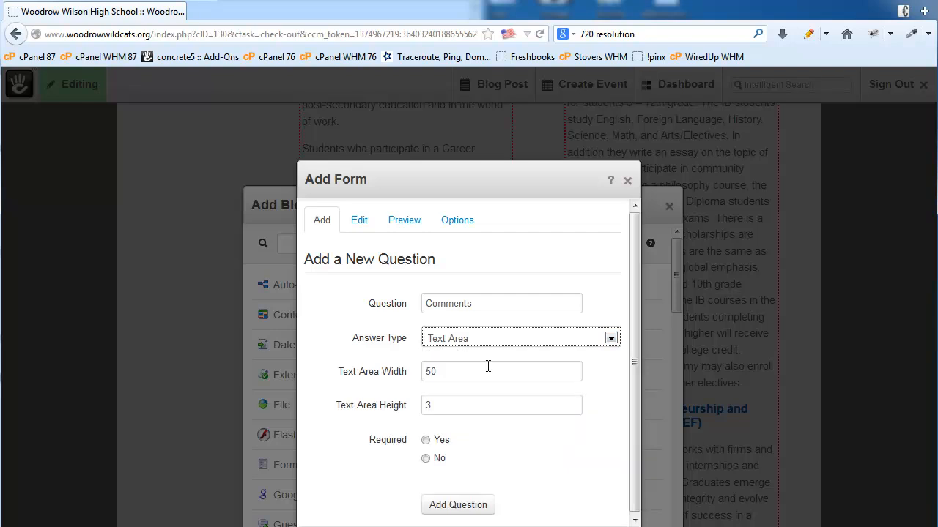
pyautogui.click(460, 510)
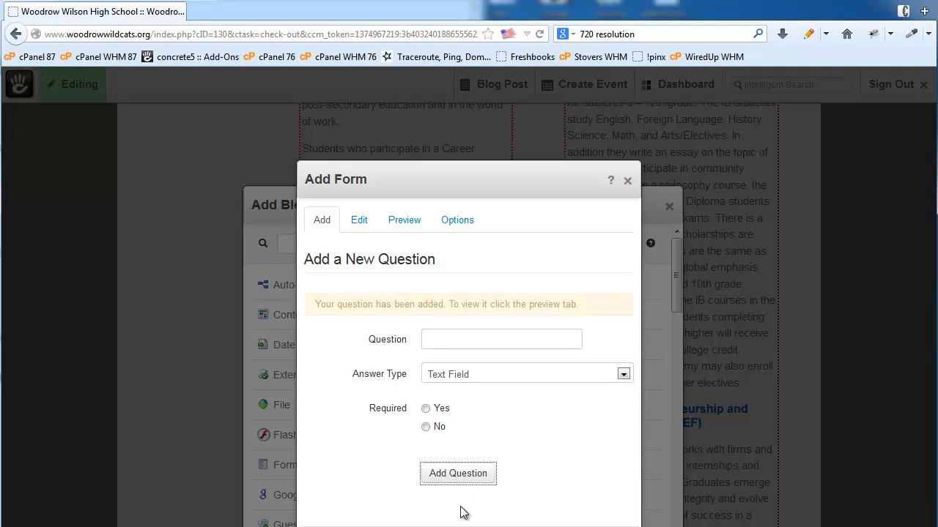
pyautogui.click(357, 224)
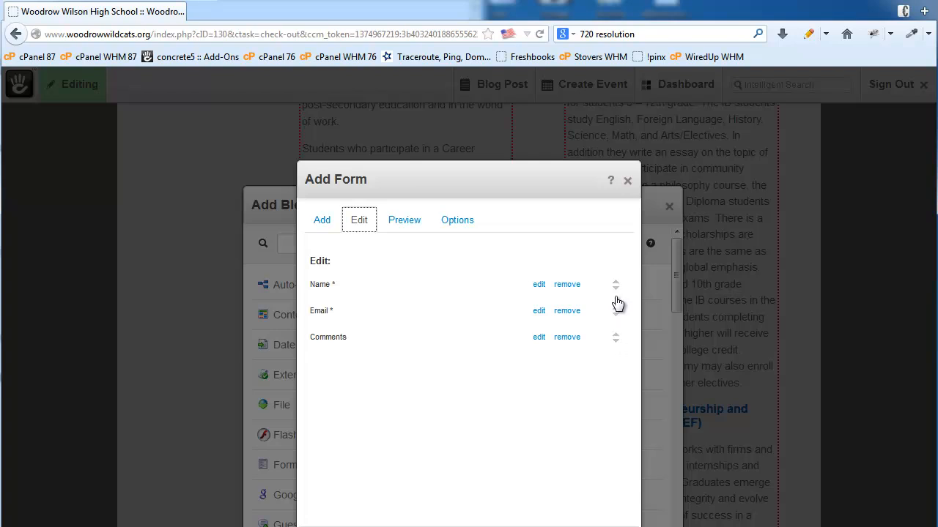
# - Preview the form and try out its Name field
pyautogui.click(401, 227)
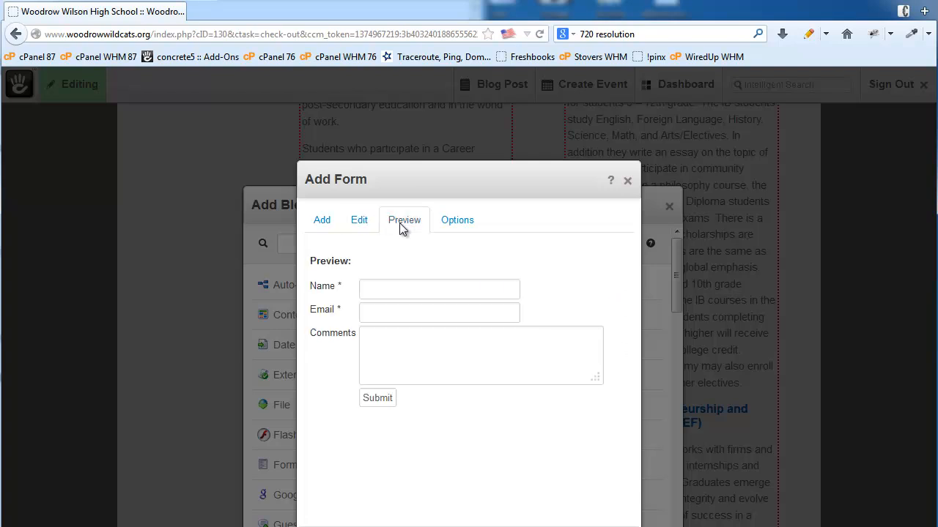
pyautogui.click(417, 292)
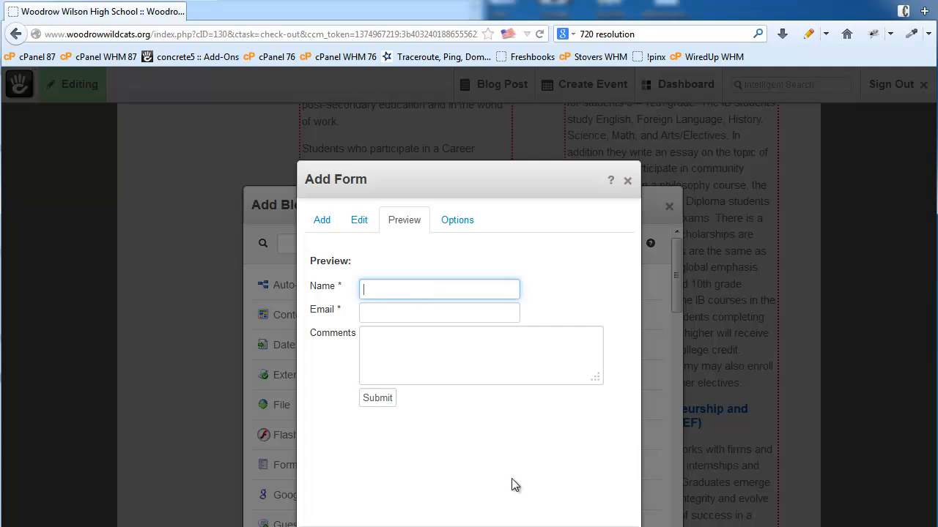
pyautogui.click(495, 460)
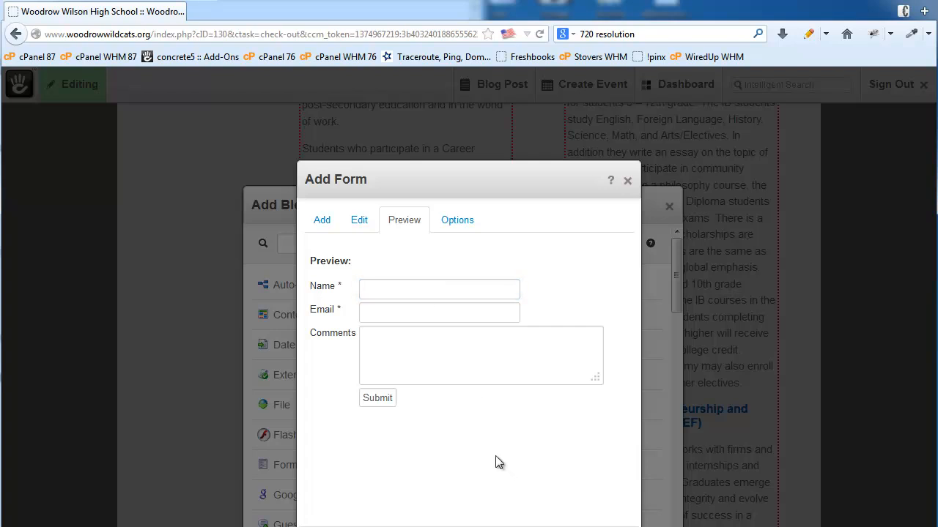
# - Set the completion message to 'Thanks for your comments' and email submissions to the site owner's address
pyautogui.click(458, 224)
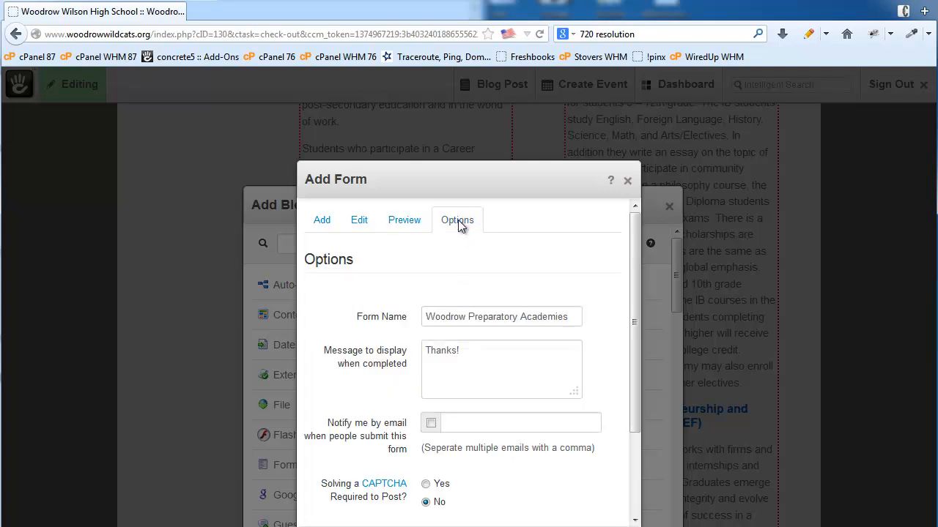
pyautogui.moveTo(477, 356); pyautogui.dragTo(380, 347)
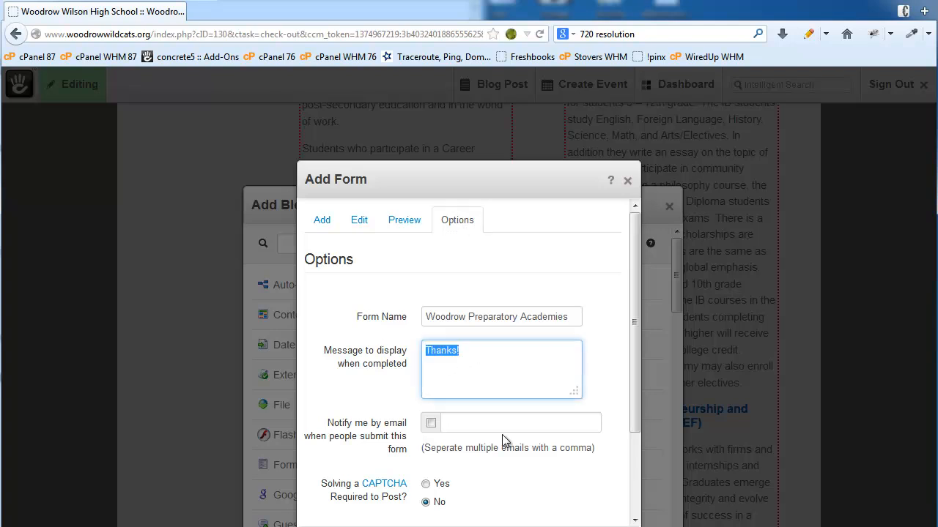
pyautogui.write('Thanks for your c')
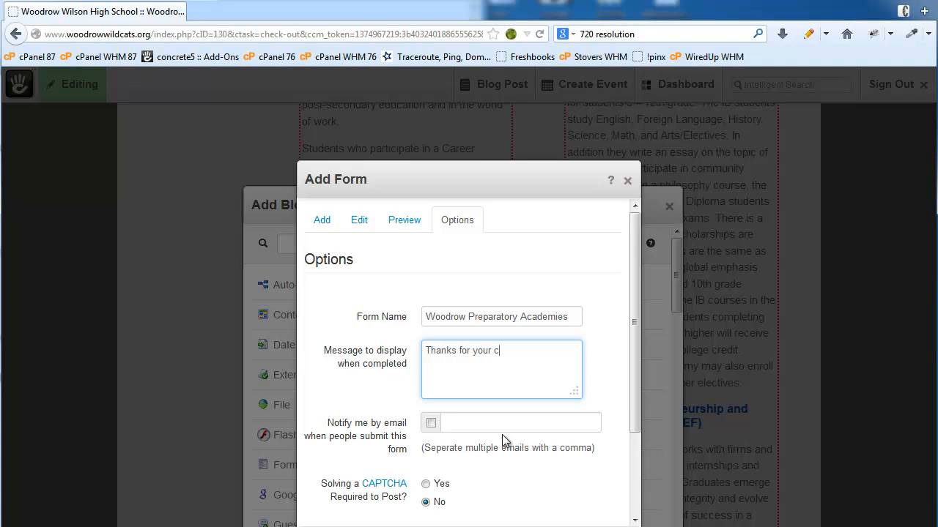
pyautogui.write('omments')
pyautogui.click(482, 424)
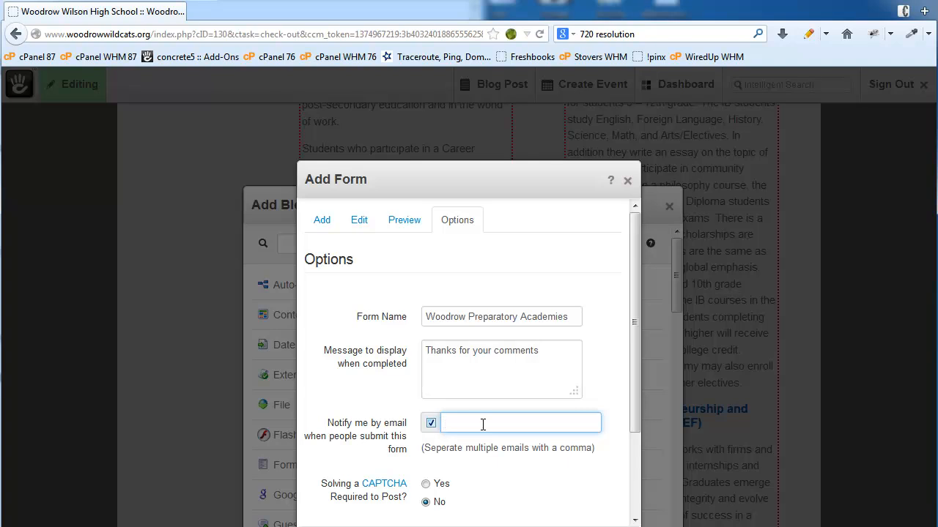
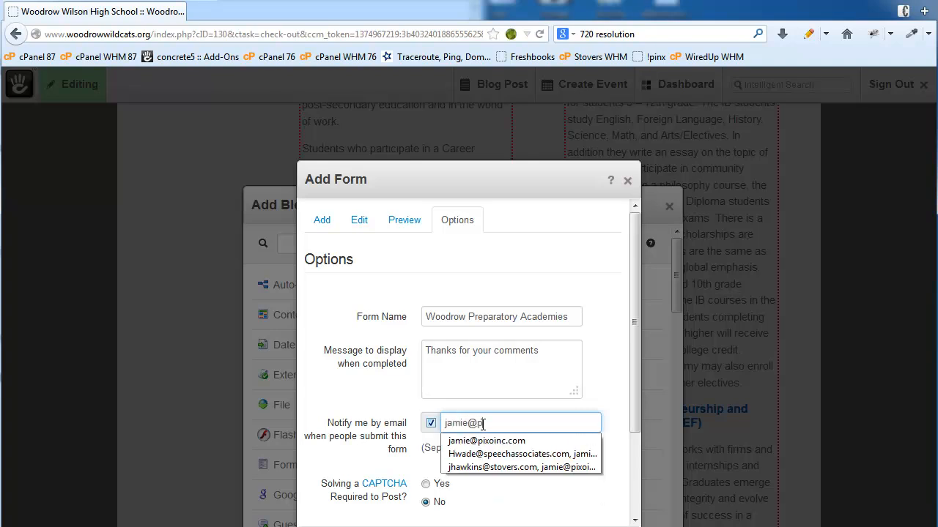
pyautogui.click(591, 393)
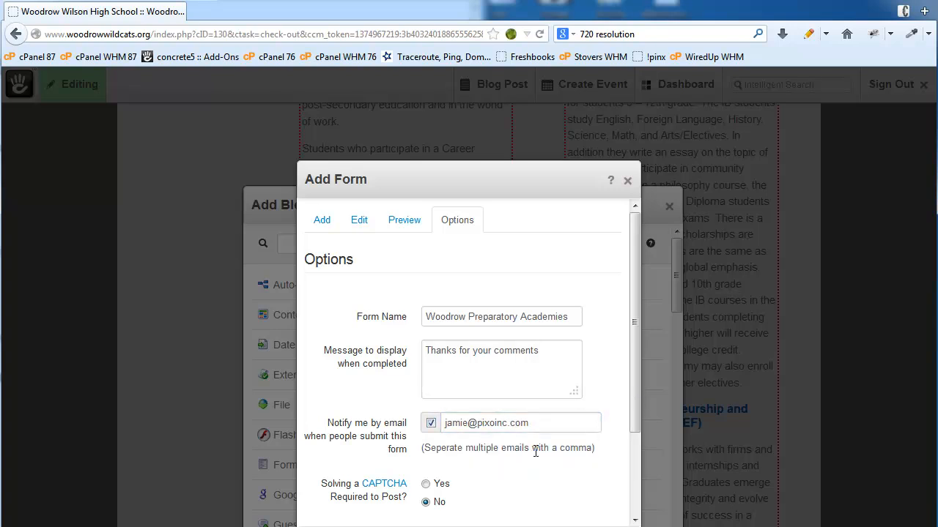
pyautogui.moveTo(532, 449); pyautogui.dragTo(593, 449)
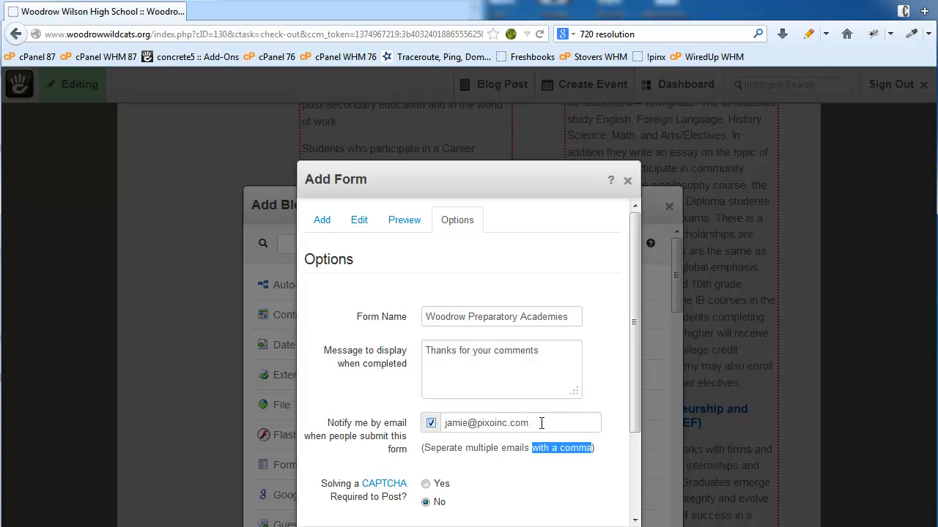
pyautogui.click(514, 475)
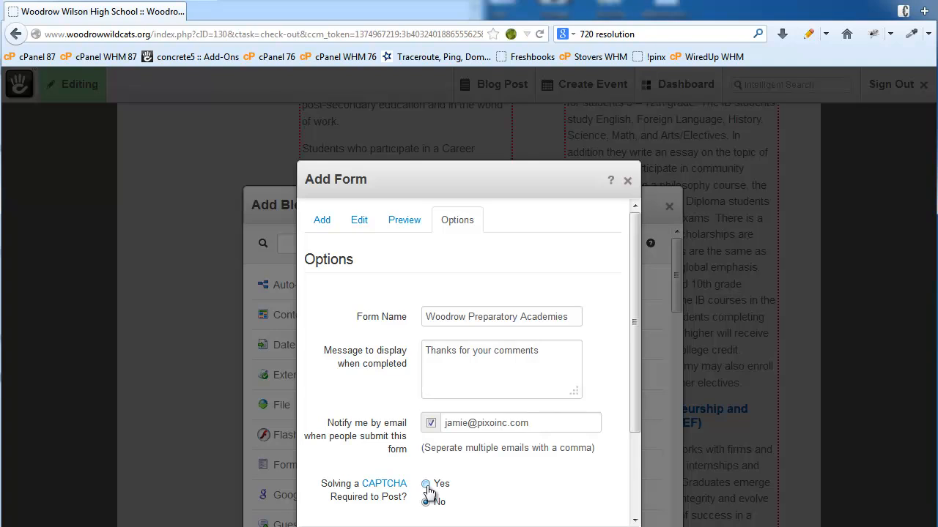
# - Add the finished form with Name, Email and Comments fields below the Hello World block
pyautogui.scroll(-2, 456, 476)
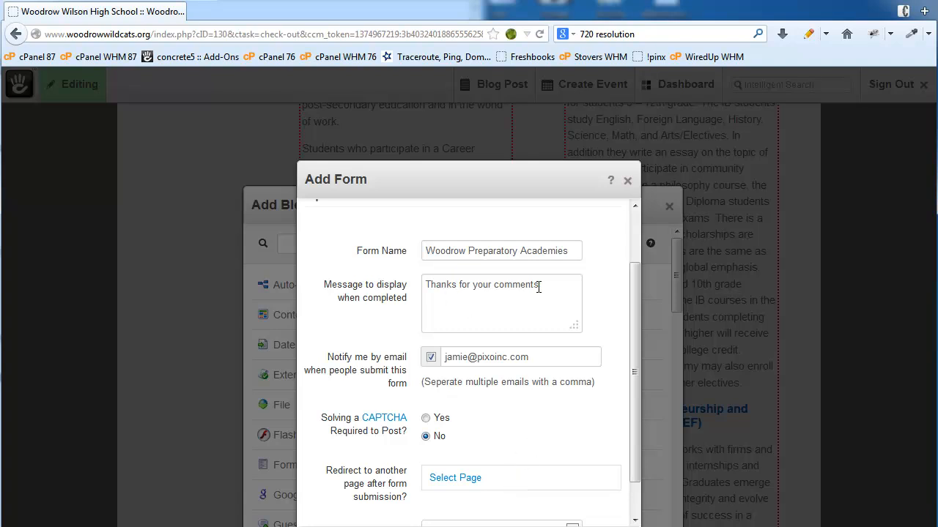
pyautogui.moveTo(548, 283); pyautogui.dragTo(396, 283)
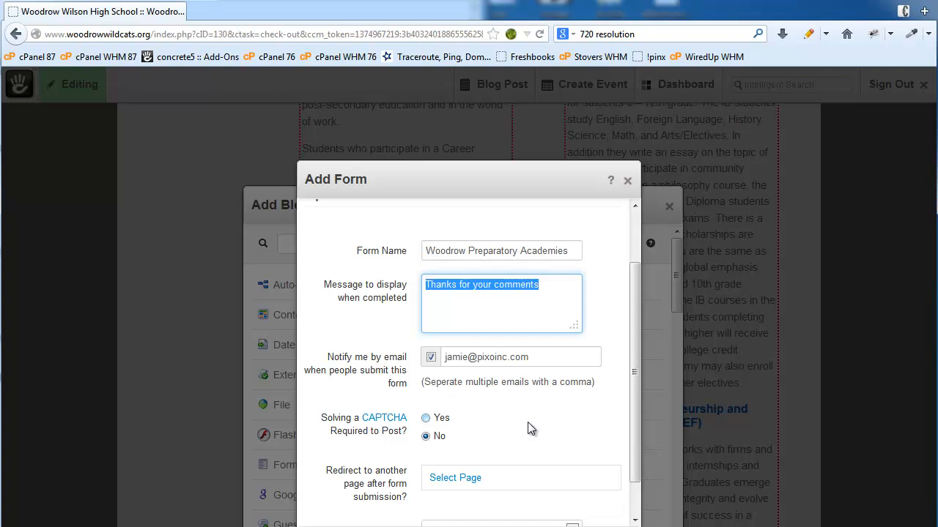
pyautogui.scroll(-1, 527, 422)
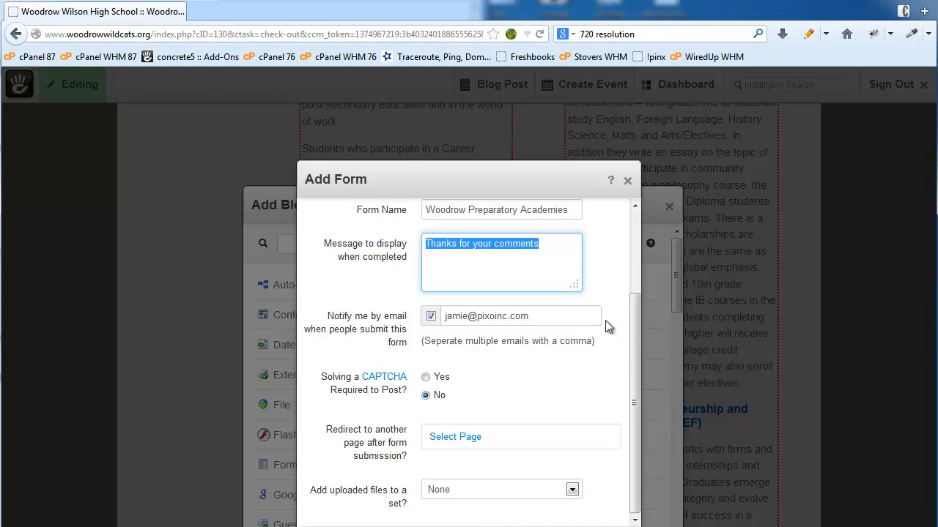
pyautogui.moveTo(551, 184); pyautogui.dragTo(546, 121)
pyautogui.click(603, 490)
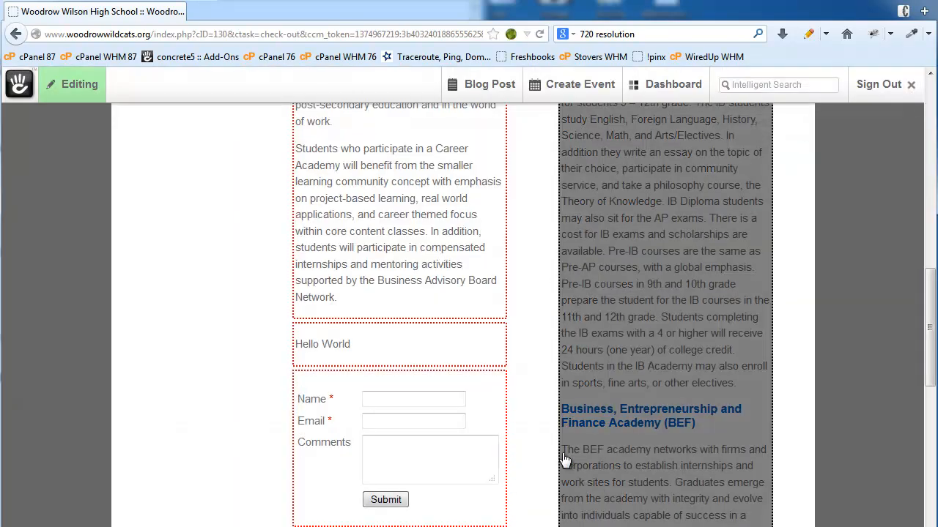
# - Publish the page edits as Version 7
pyautogui.click(76, 84)
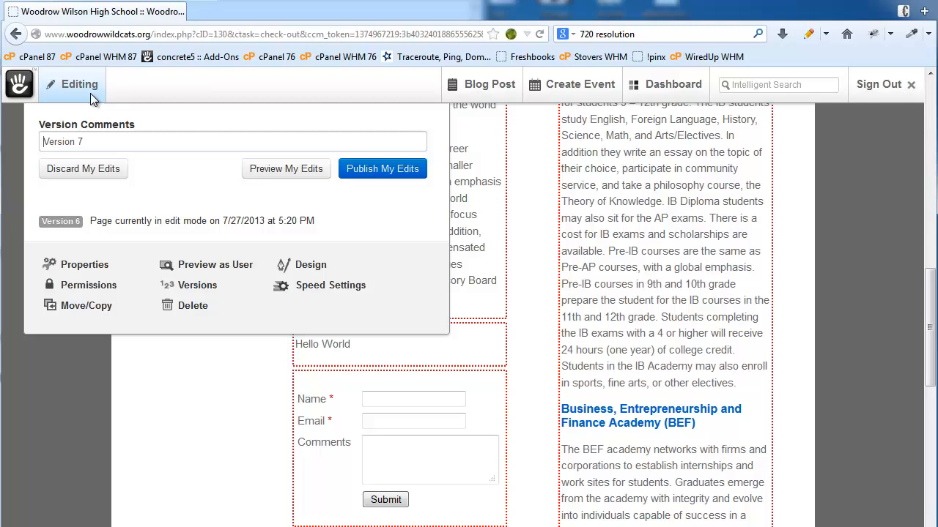
pyautogui.click(396, 177)
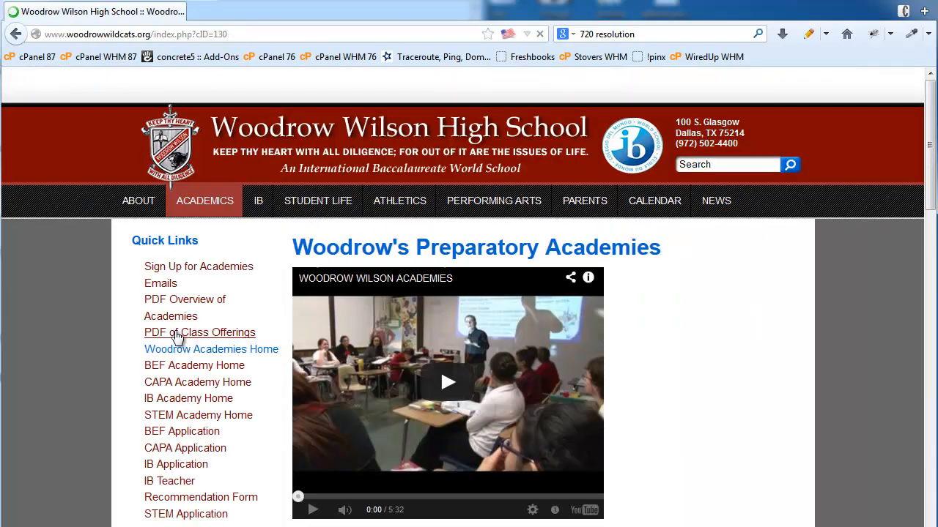
pyautogui.scroll(-15, 220, 435)
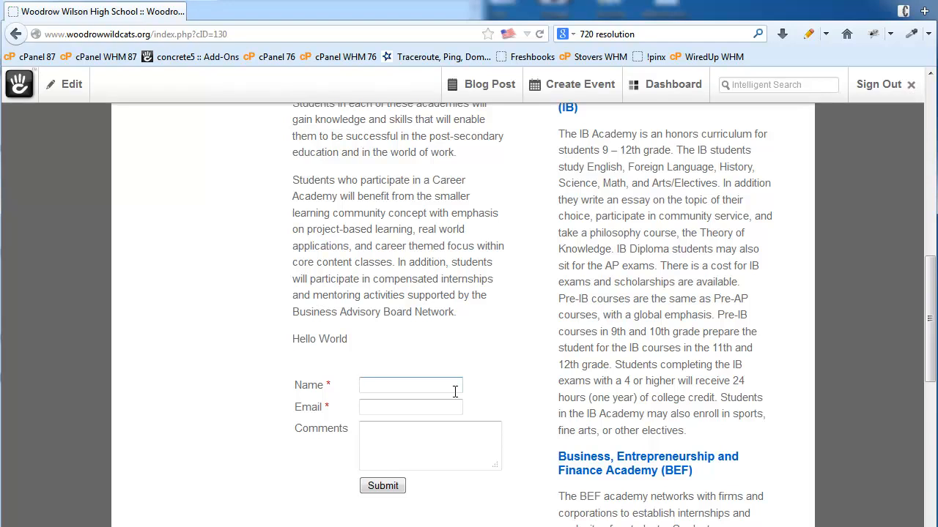
# - Submit a test entry with a name, the email address and 'Nice Website' through the form
pyautogui.press('Tab')
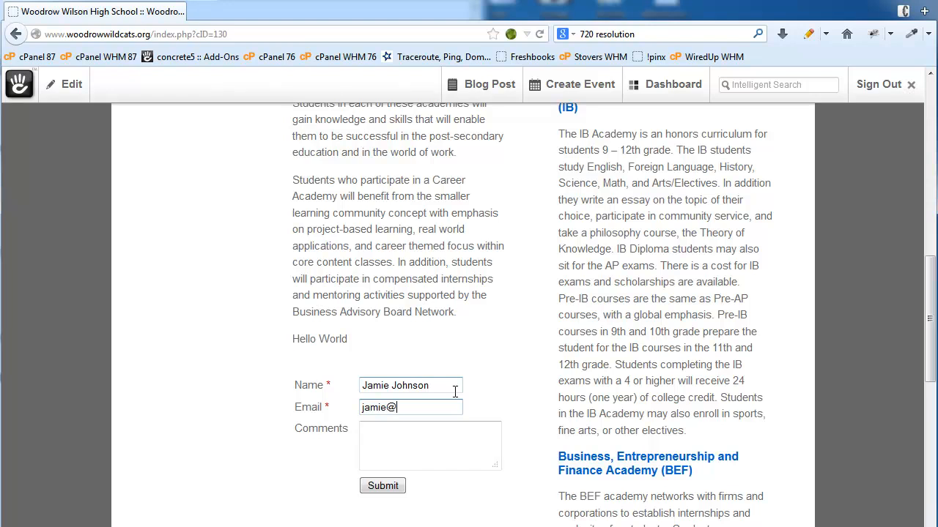
pyautogui.press('Tab')
pyautogui.write('Nice')
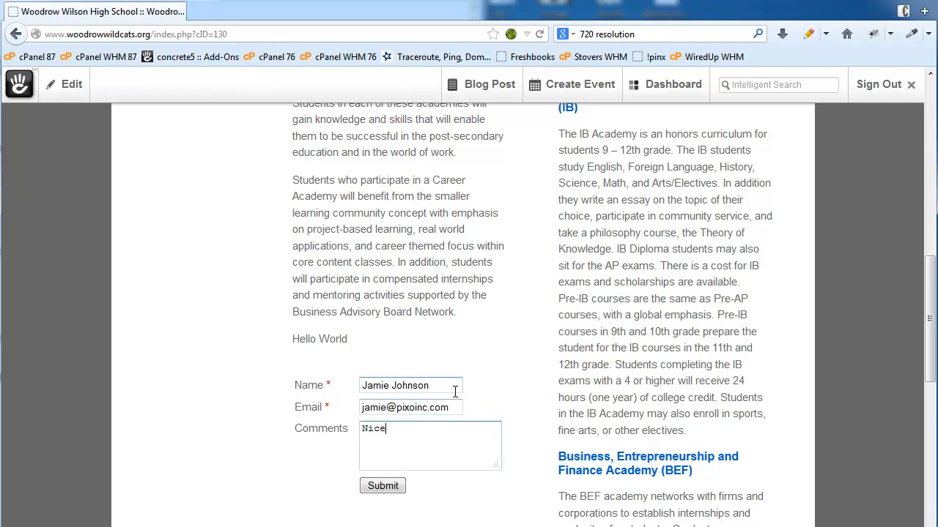
pyautogui.write(' Website!')
pyautogui.click(387, 491)
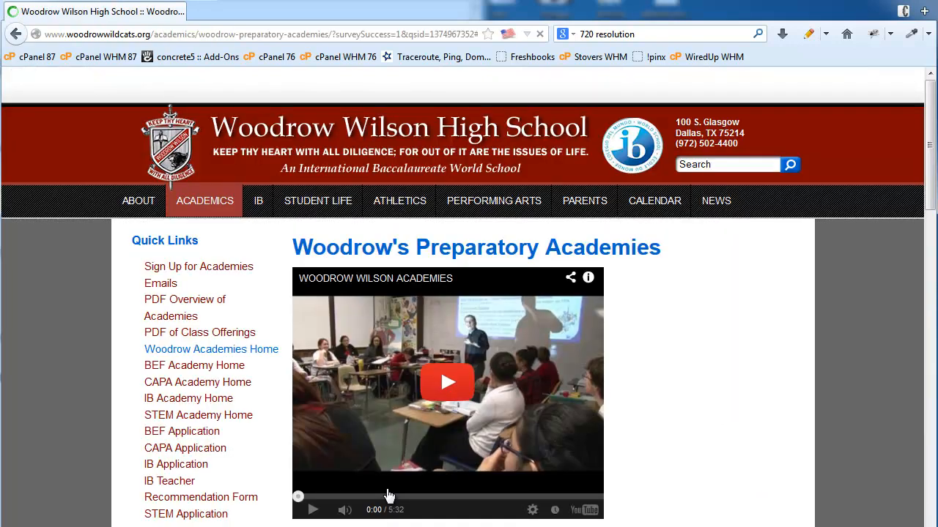
pyautogui.scroll(2, 343, 493)
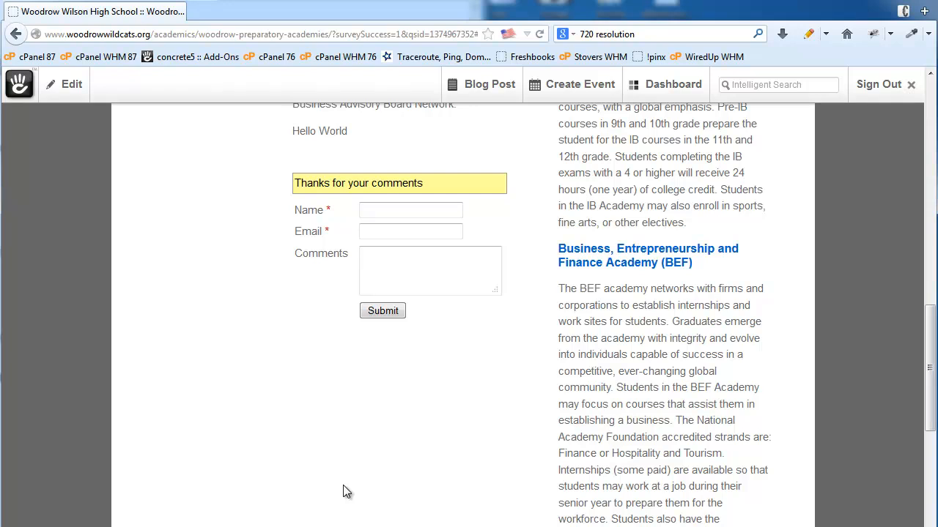
# - View the Woodrow Preparatory Academies form responses in Form Results and export them to Excel
pyautogui.click(657, 87)
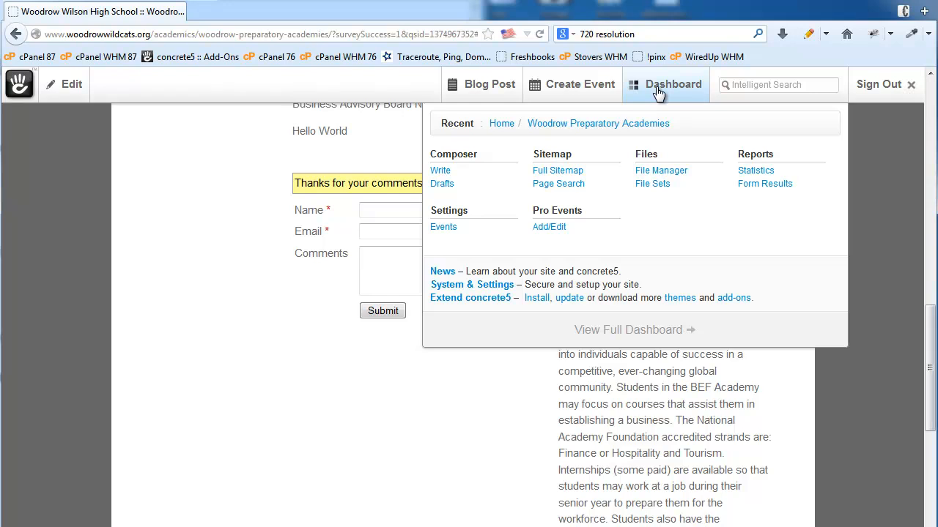
pyautogui.click(765, 185)
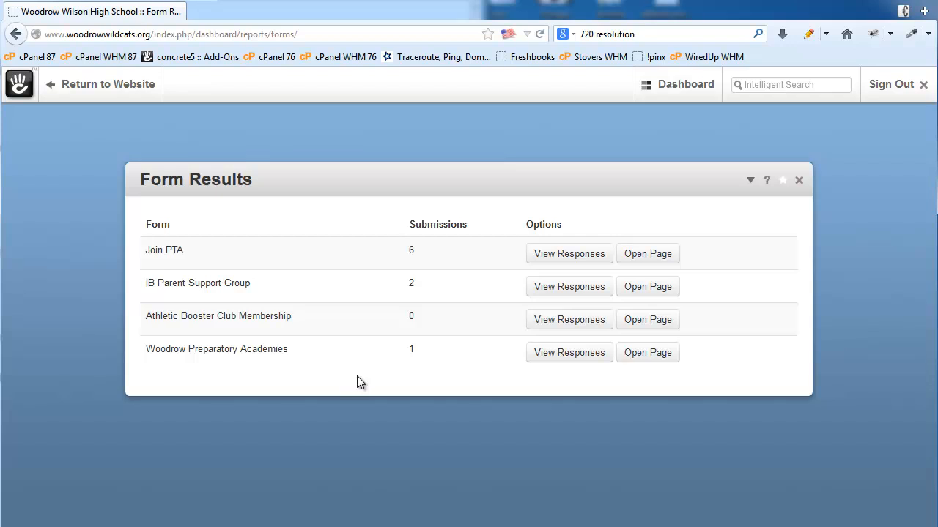
pyautogui.click(569, 356)
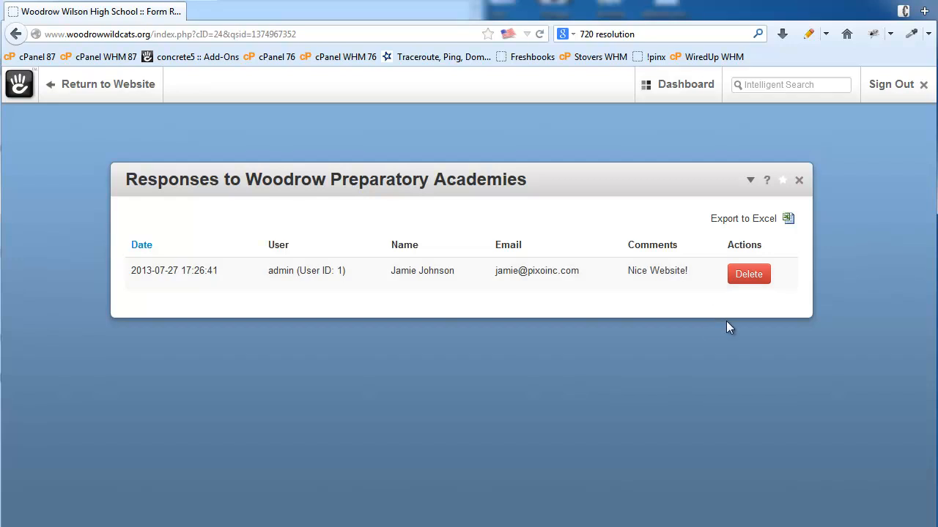
pyautogui.click(787, 219)
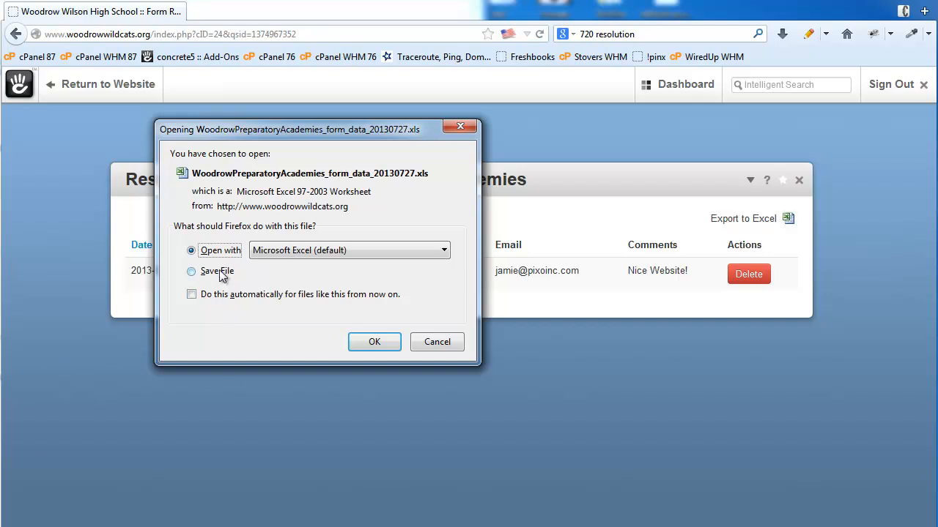
# - Open WoodrowPreparatoryAcademies_form_data_20130727.xls in Excel, accepting the file-format warning
pyautogui.click(388, 345)
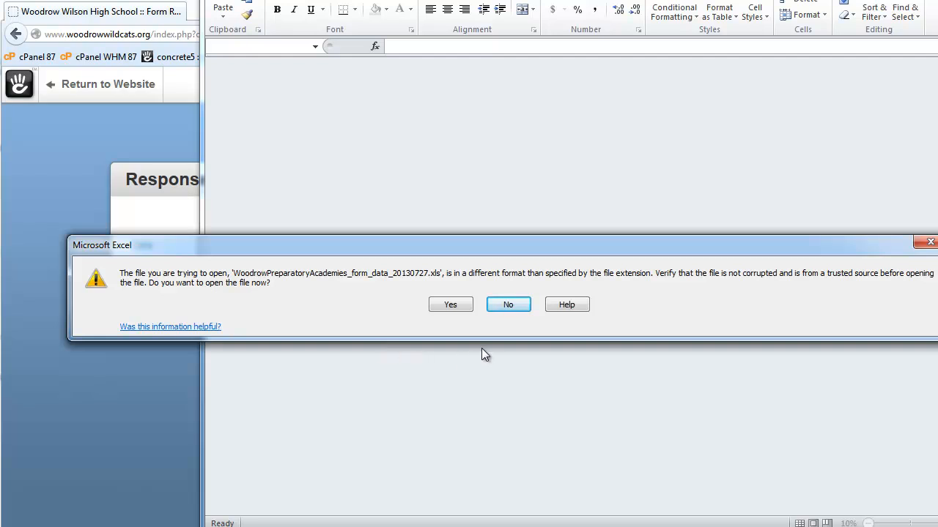
pyautogui.click(451, 305)
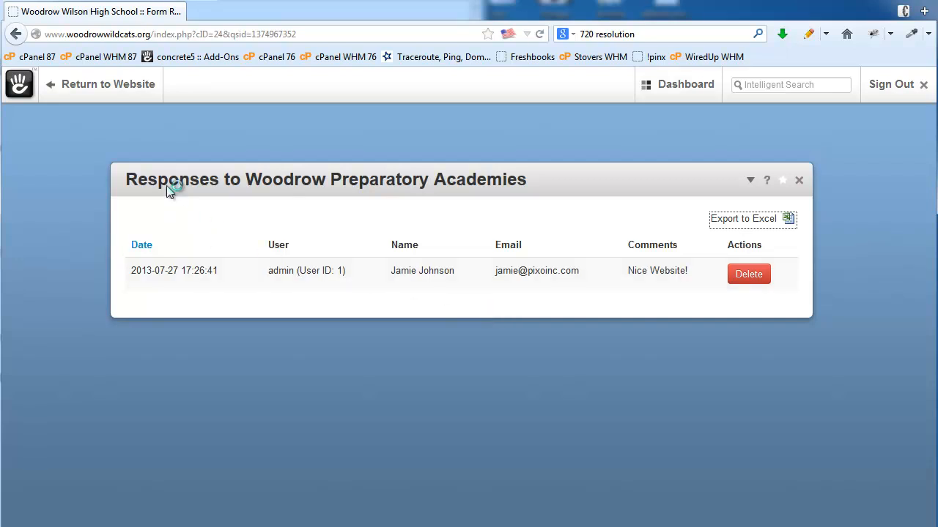
# - Return to the website, go to the Woodrow Preparatory Academies page and enter edit mode
pyautogui.click(115, 91)
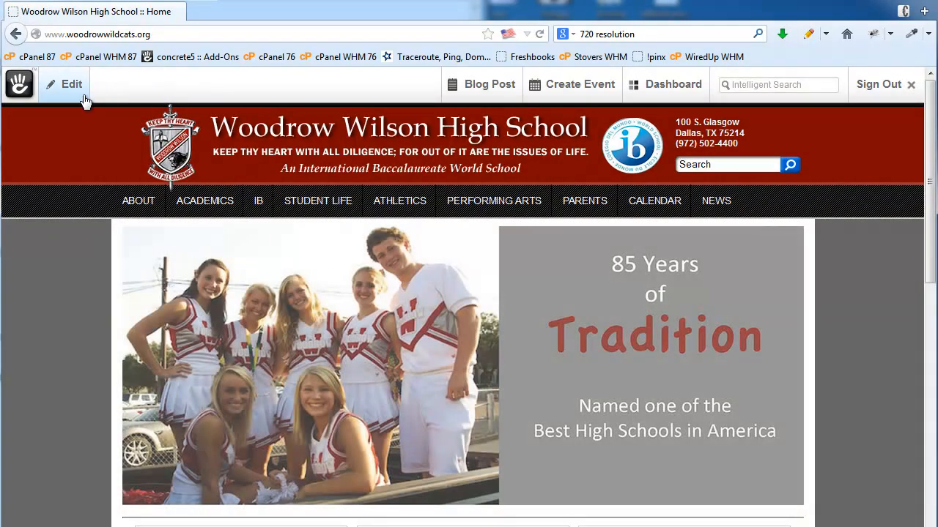
pyautogui.click(73, 85)
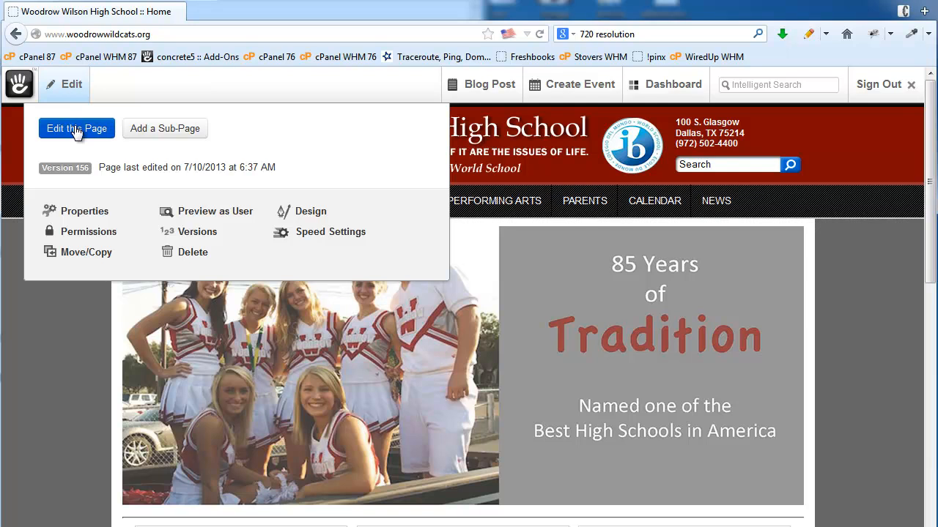
pyautogui.click(827, 159)
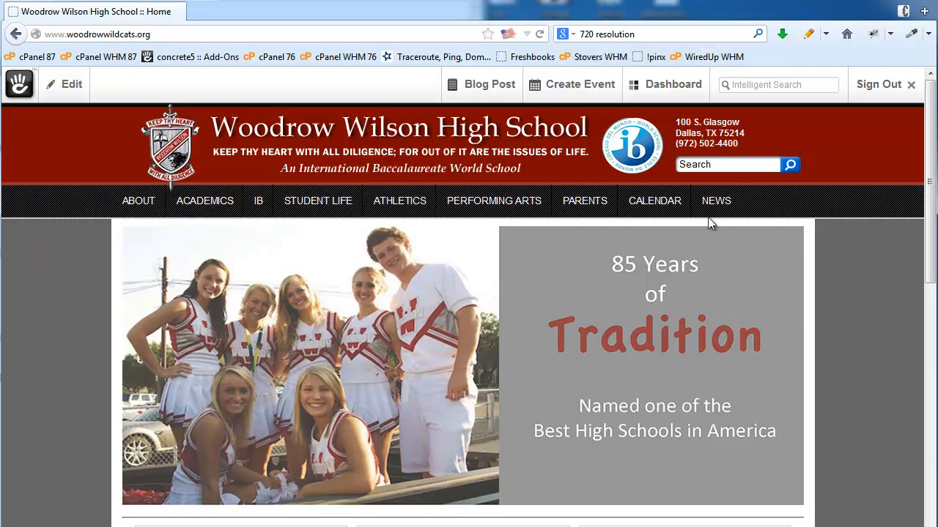
pyautogui.click(216, 205)
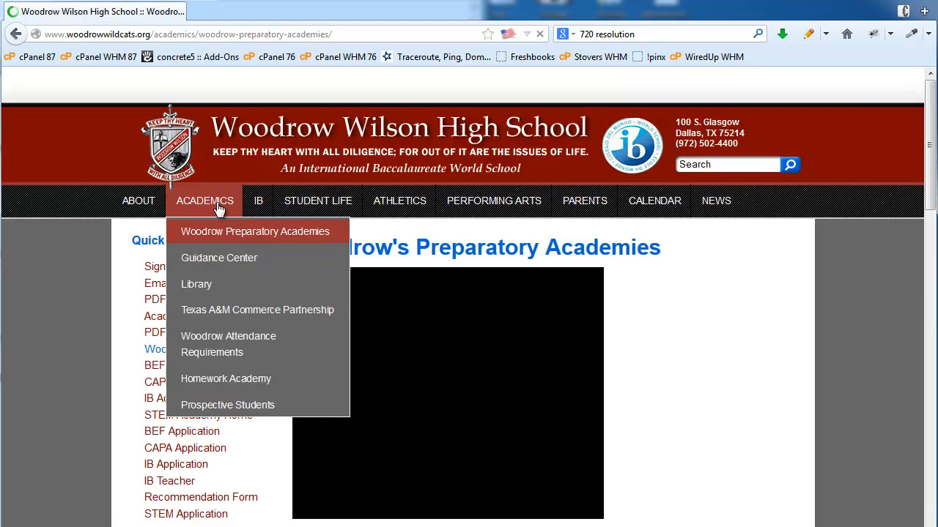
pyautogui.scroll(-10, 287, 366)
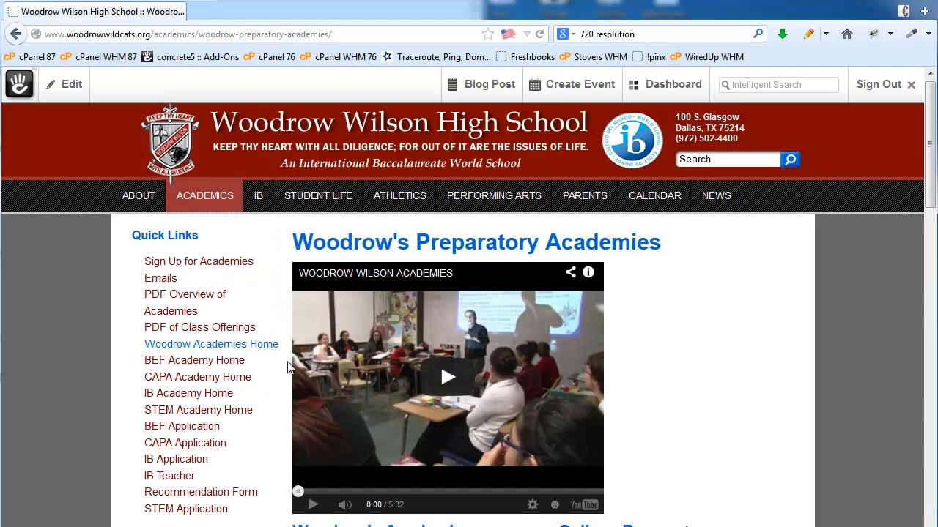
pyautogui.scroll(-4, 287, 369)
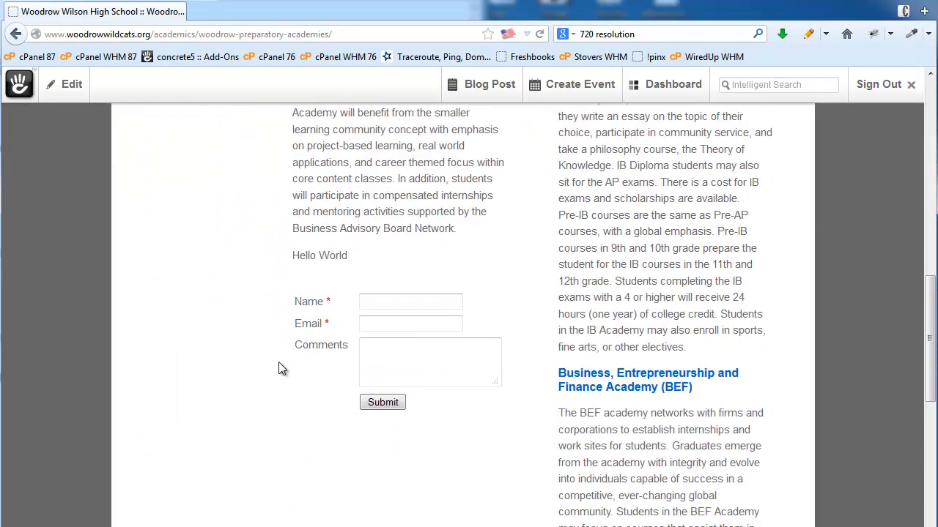
pyautogui.click(51, 91)
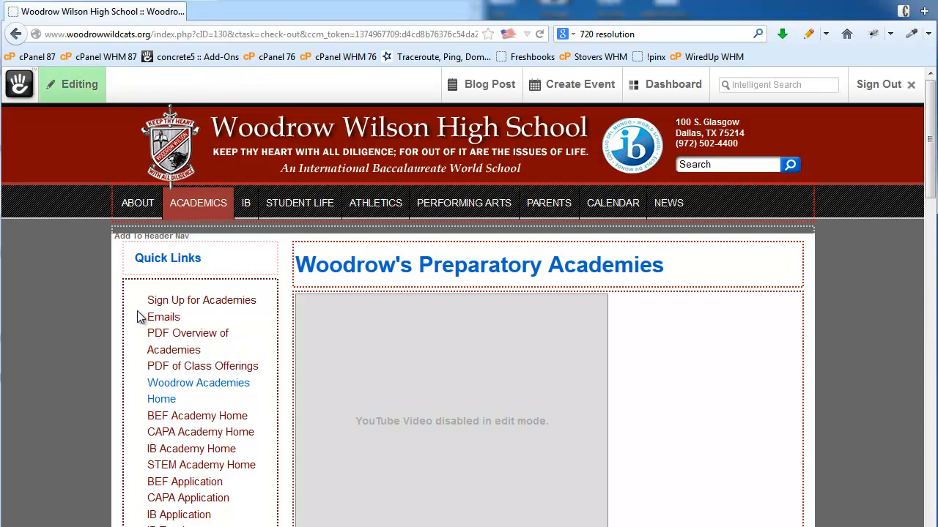
# - Add a Google Map block to column one using a suggested street address and zoom 14
pyautogui.scroll(-10, 806, 346)
pyautogui.scroll(-5, 561, 369)
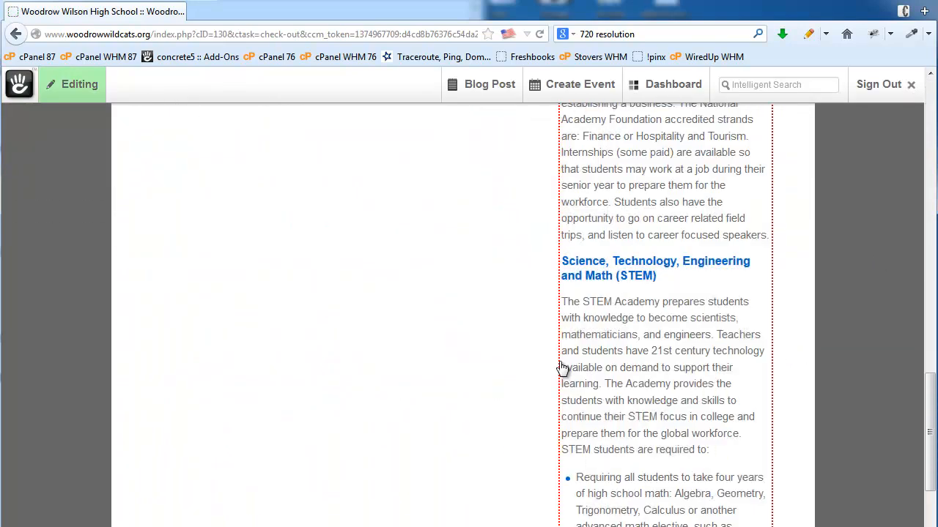
pyautogui.scroll(10, 550, 373)
pyautogui.click(386, 403)
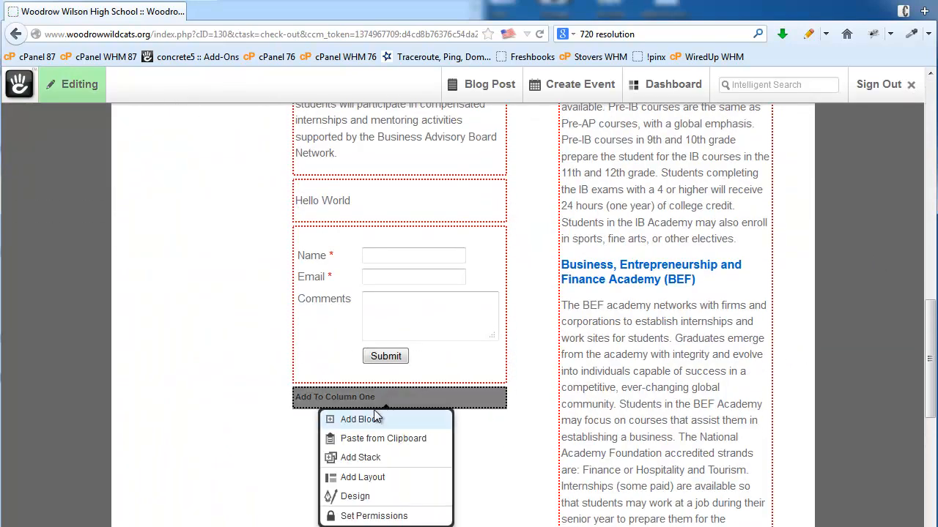
pyautogui.click(372, 420)
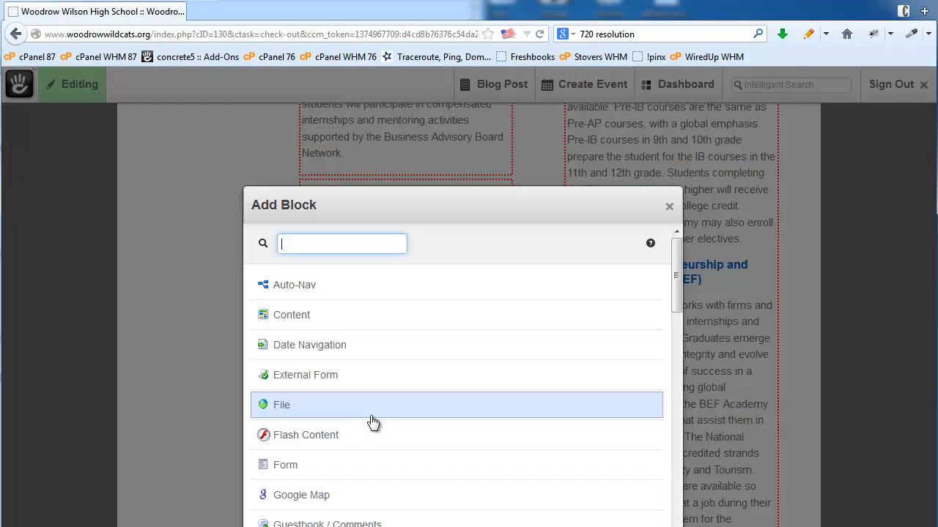
pyautogui.scroll(-2, 372, 422)
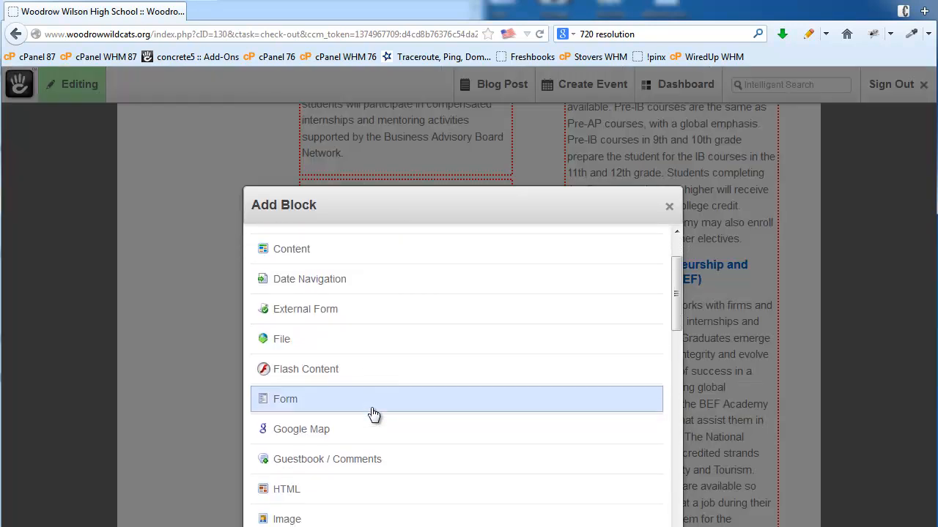
pyautogui.click(298, 434)
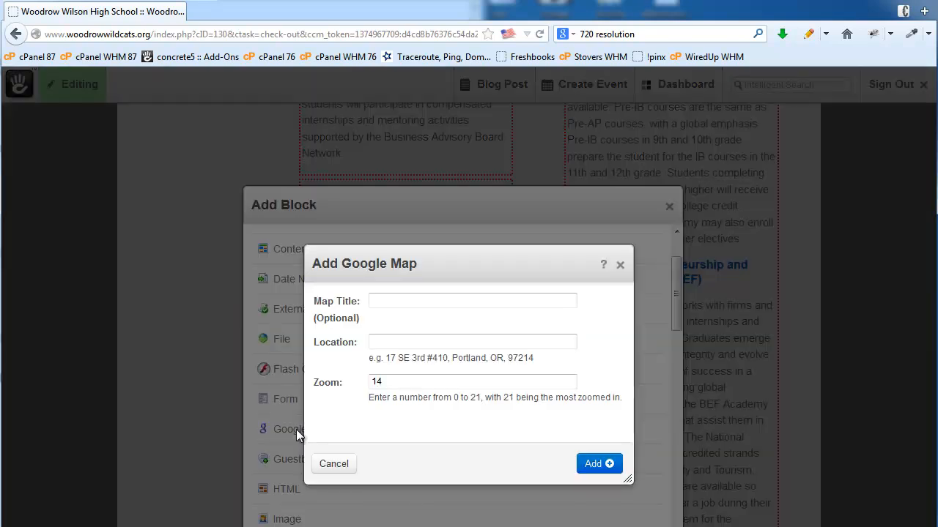
pyautogui.click(406, 343)
pyautogui.write('5')
pyautogui.press('Down')
pyautogui.press('Return')
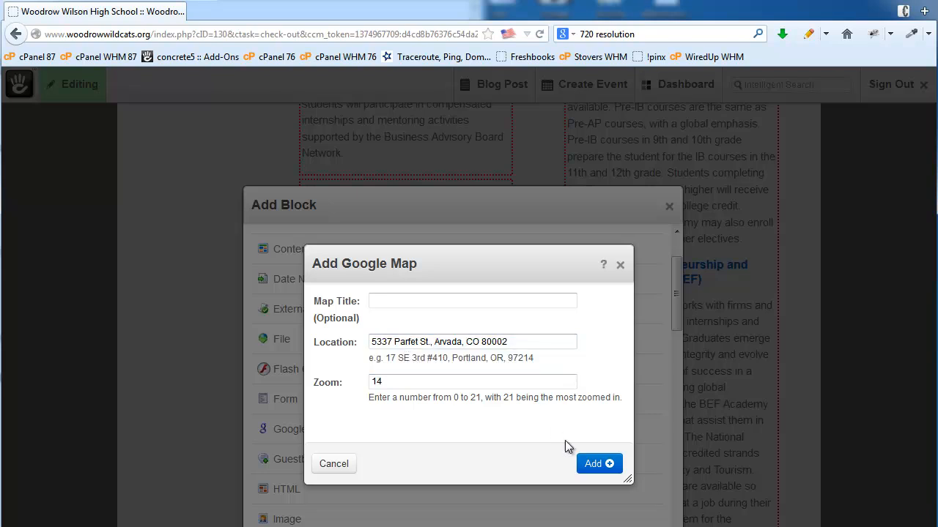
pyautogui.click(592, 464)
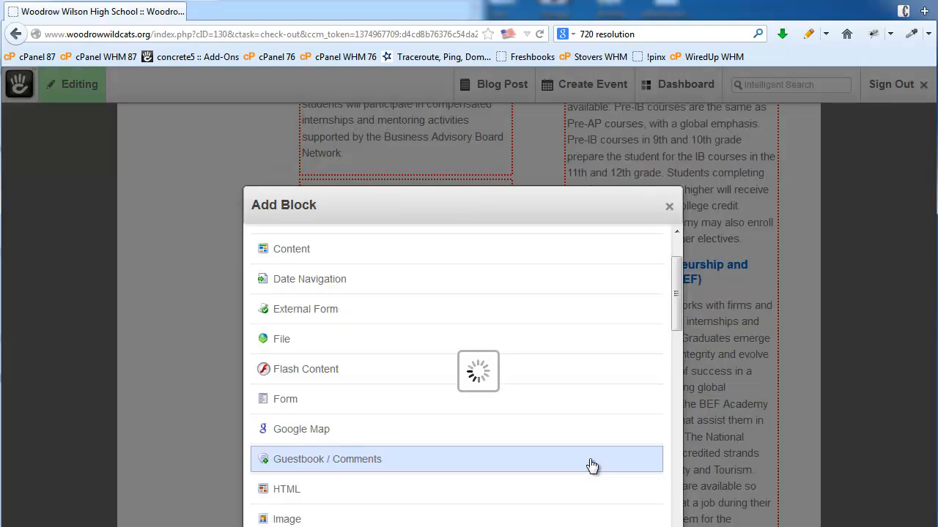
# - Start a new Page List block in column one
pyautogui.scroll(-3, 592, 466)
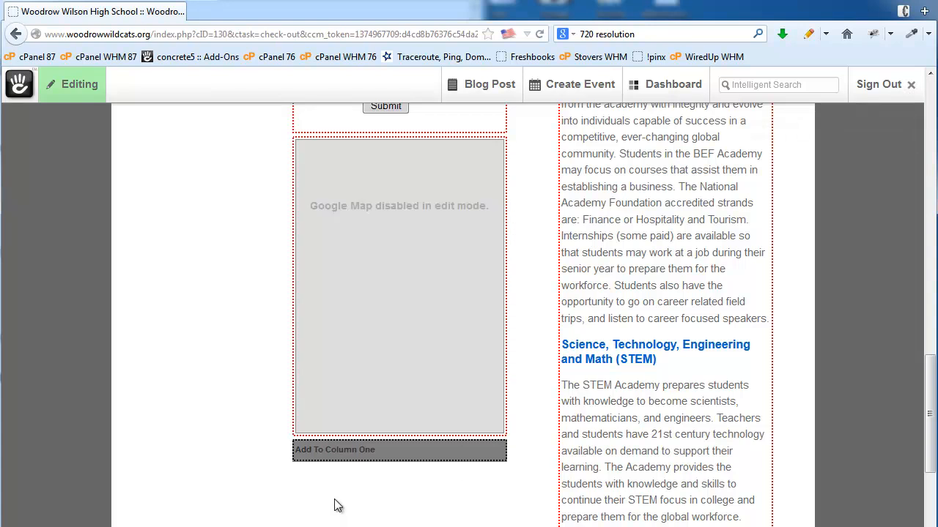
pyautogui.click(359, 455)
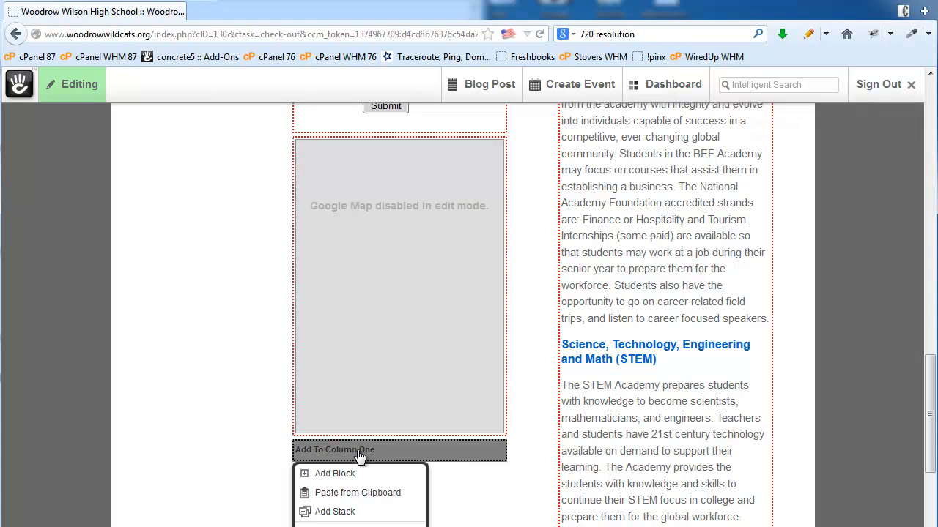
pyautogui.click(347, 473)
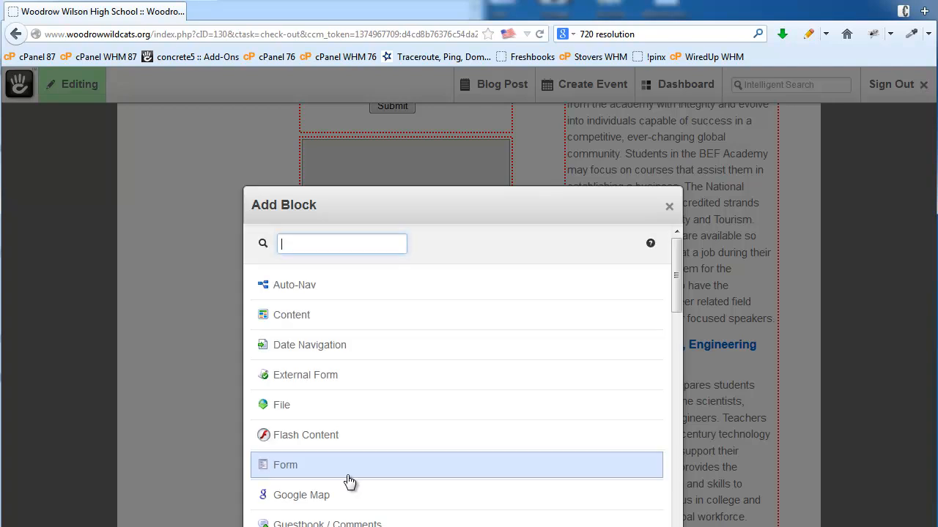
pyautogui.scroll(-5, 419, 388)
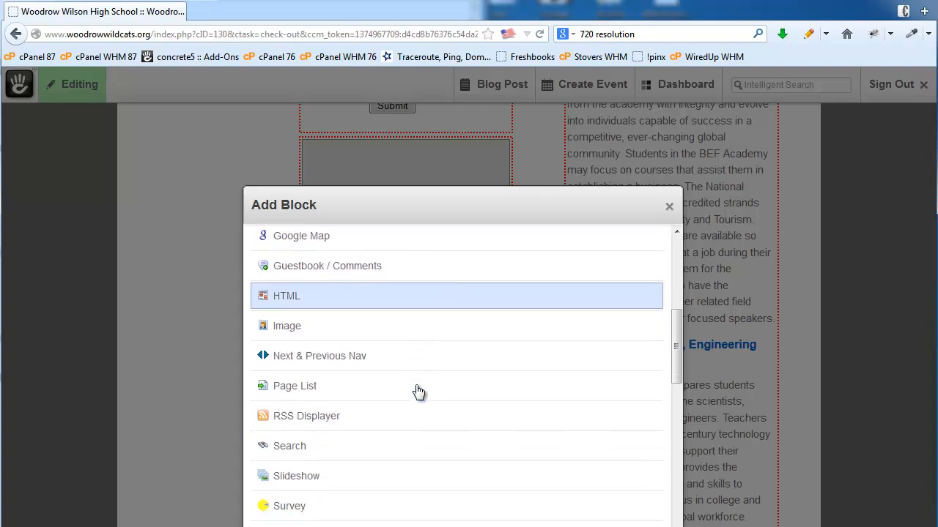
pyautogui.scroll(-4, 416, 391)
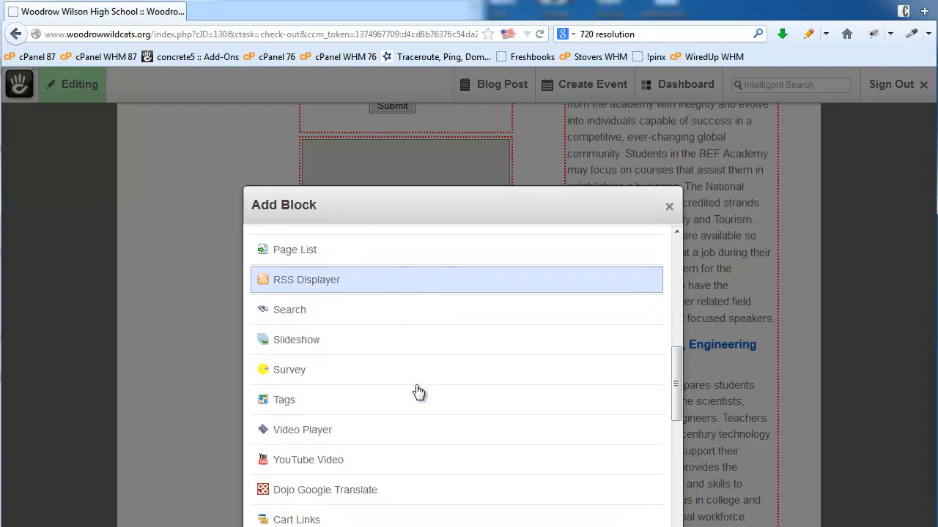
pyautogui.scroll(1, 416, 389)
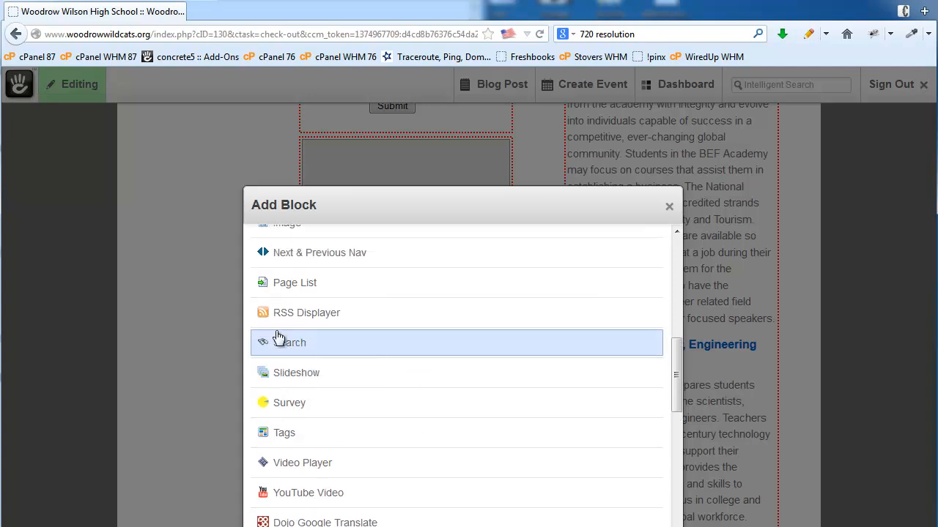
pyautogui.click(292, 284)
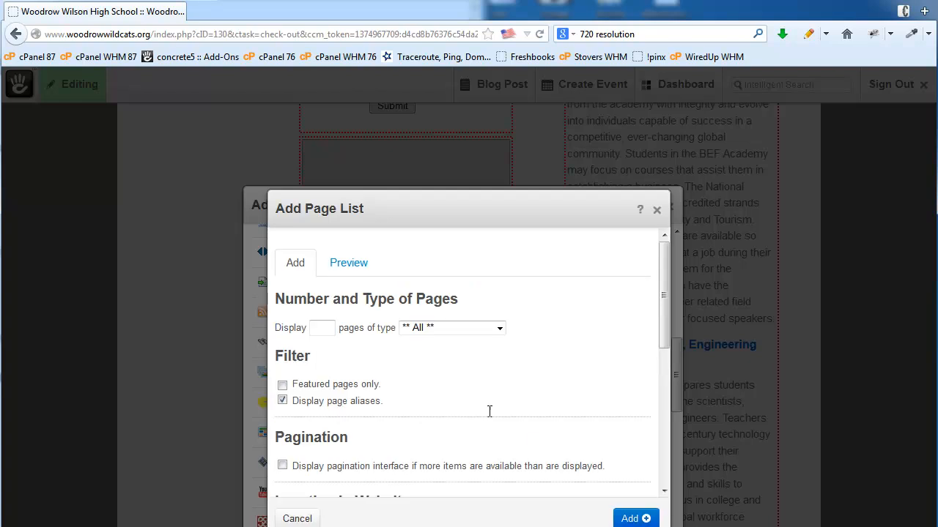
# - Set the page list to show pages beneath Parents and add it
pyautogui.scroll(-3, 532, 438)
pyautogui.scroll(-1, 533, 438)
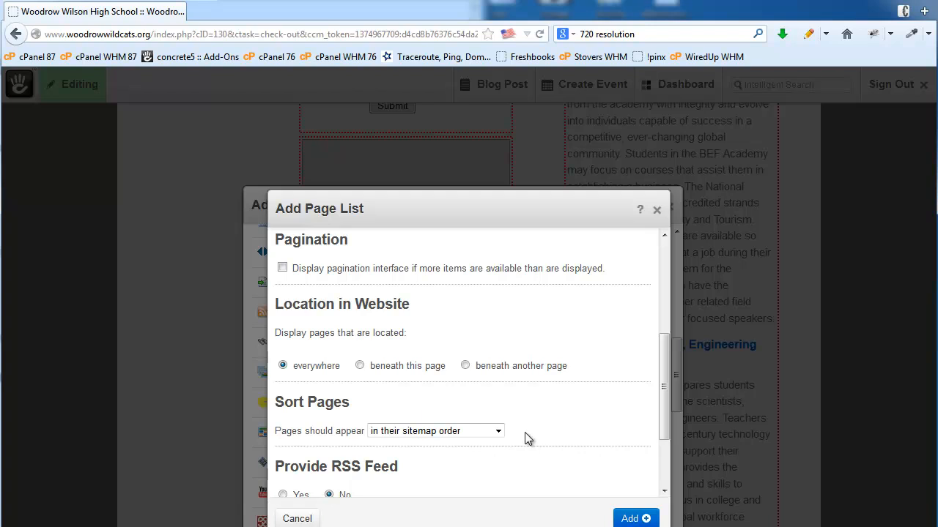
pyautogui.click(465, 365)
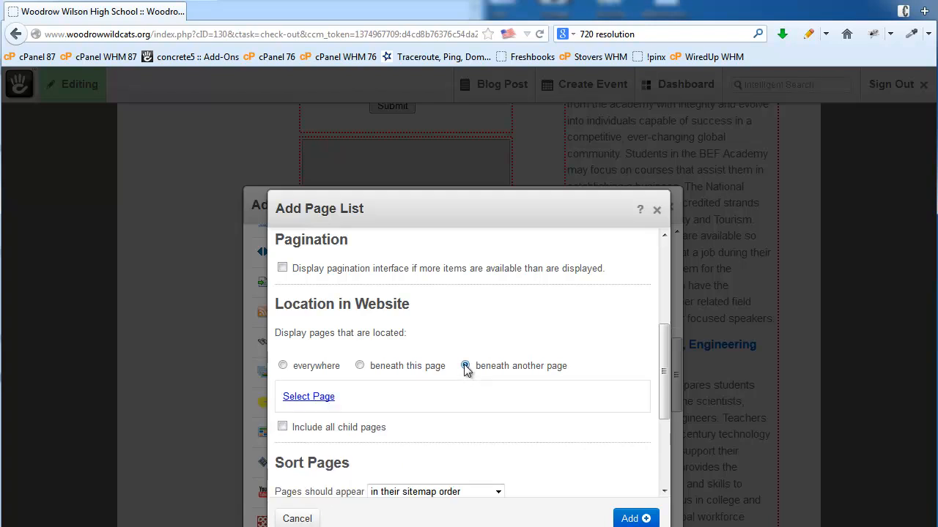
pyautogui.click(308, 397)
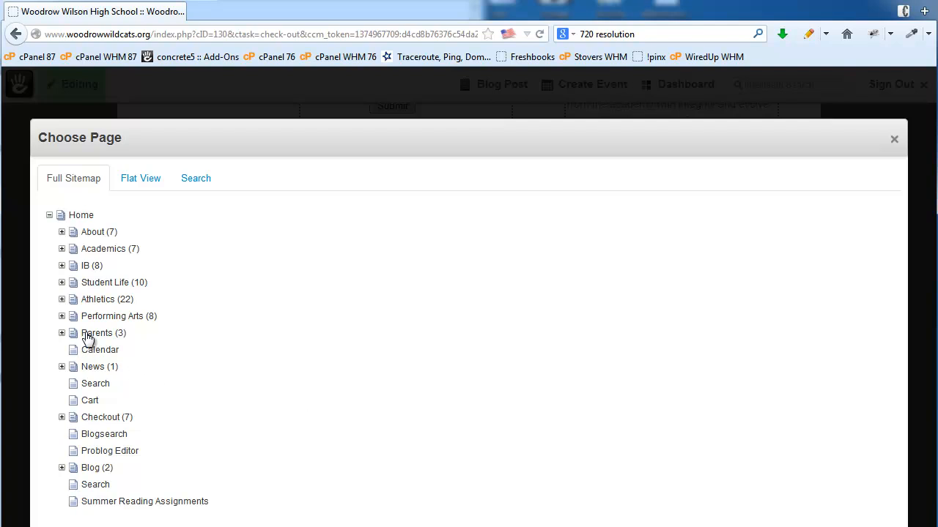
pyautogui.click(95, 333)
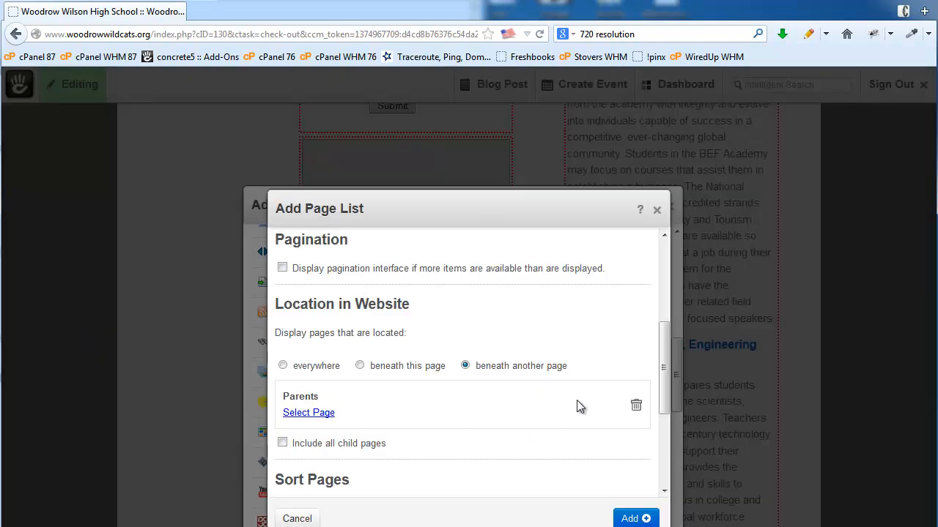
pyautogui.scroll(-3, 577, 401)
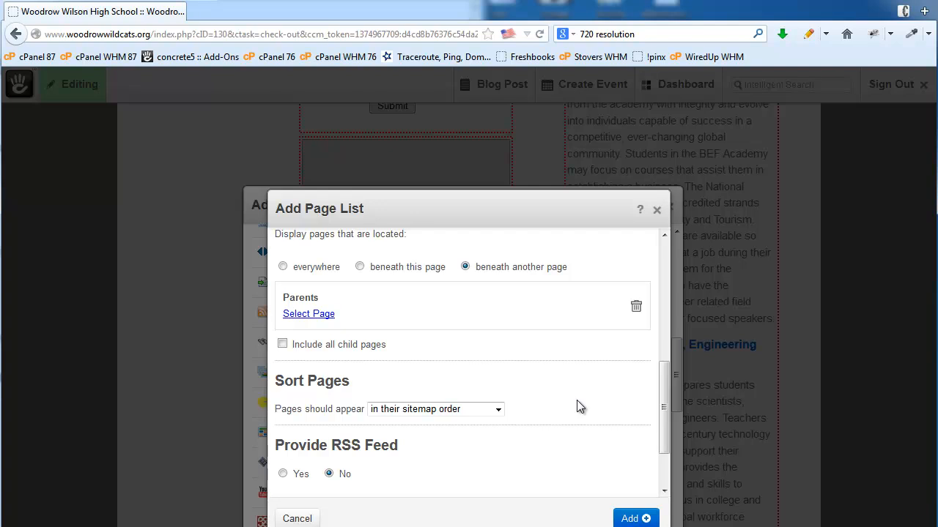
pyautogui.click(638, 519)
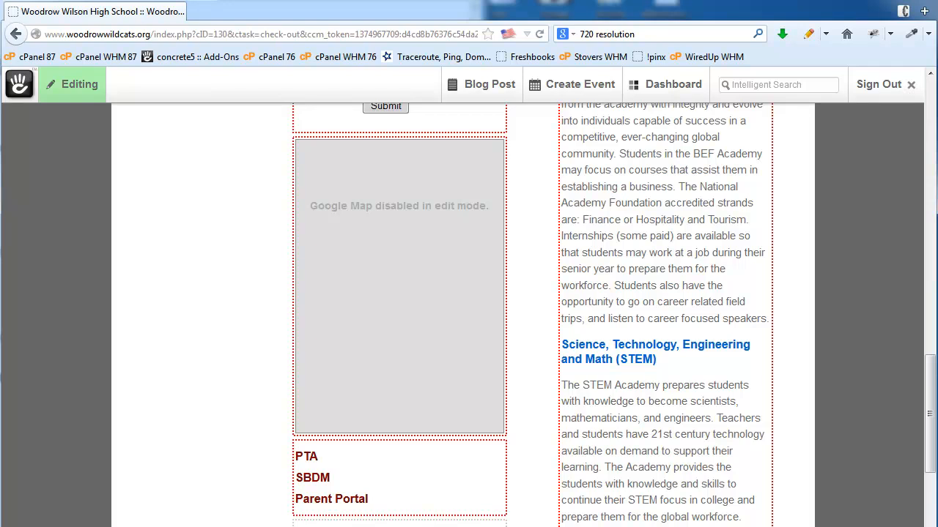
# - Open an empty YouTube Video block form in column one, then a new Firefox window
pyautogui.scroll(-3, 534, 341)
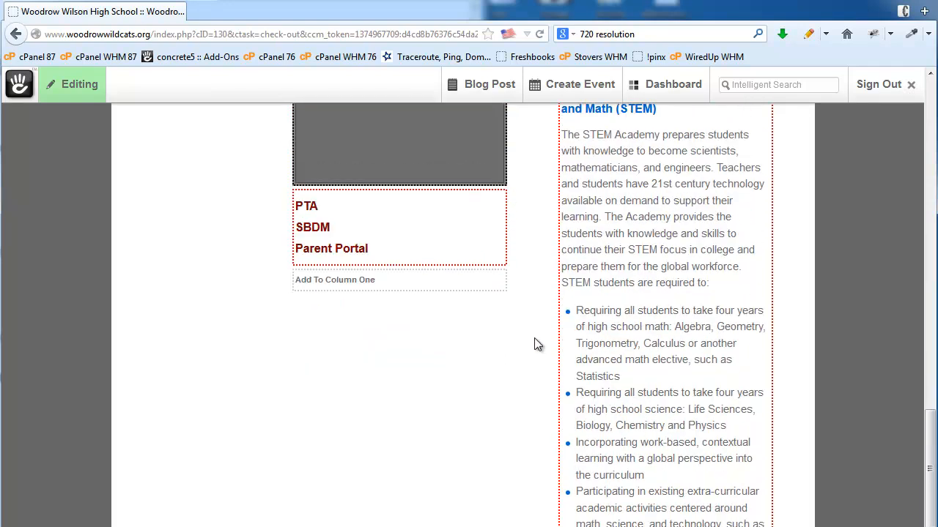
pyautogui.click(359, 290)
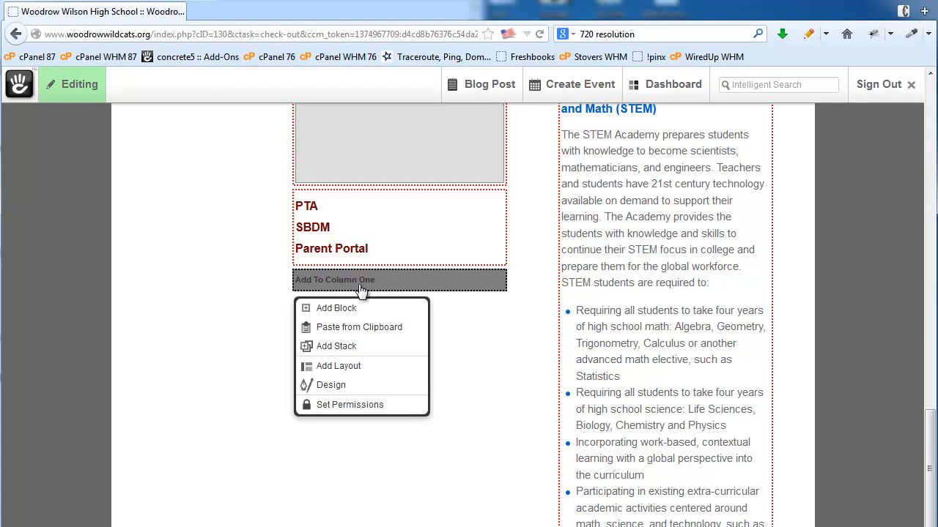
pyautogui.click(349, 310)
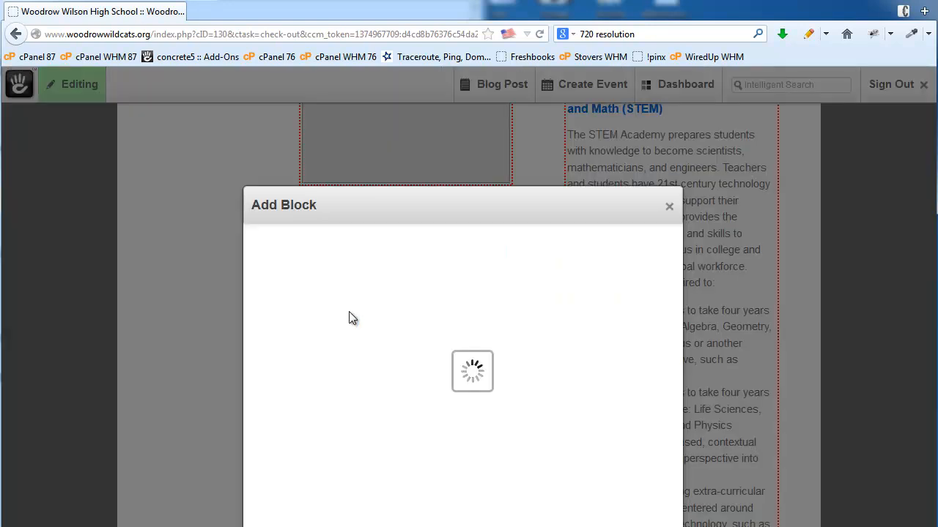
pyautogui.scroll(-3, 349, 317)
pyautogui.scroll(-3, 349, 317)
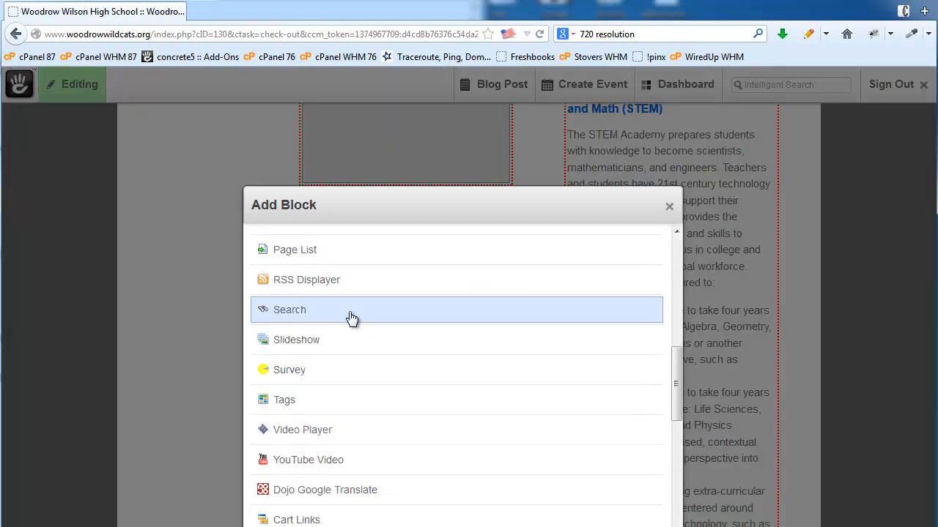
pyautogui.click(293, 462)
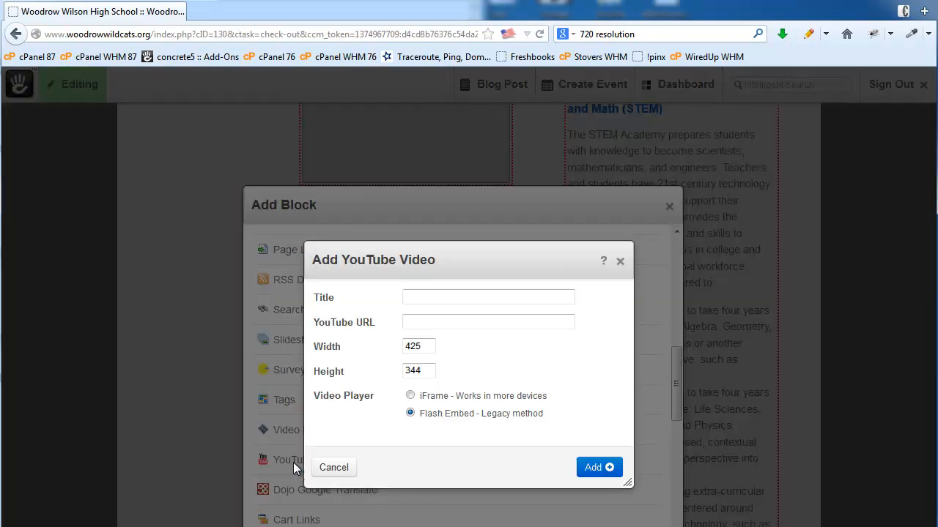
pyautogui.click(436, 323)
pyautogui.click(15, 1)
pyautogui.click(38, 27)
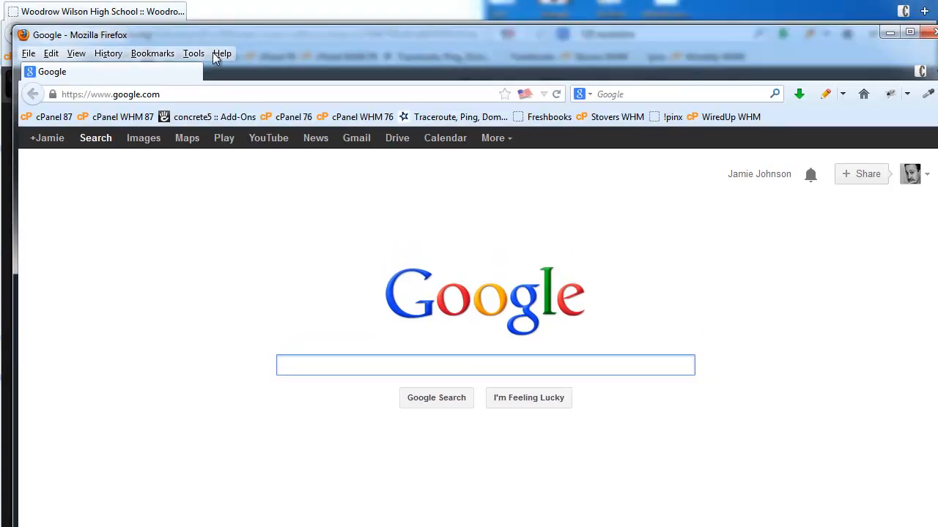
# - Go to youtube.com, copy the Google Offers: Little Slugger video's URL, and close that window
pyautogui.click(161, 94)
pyautogui.write('youtube.com/')
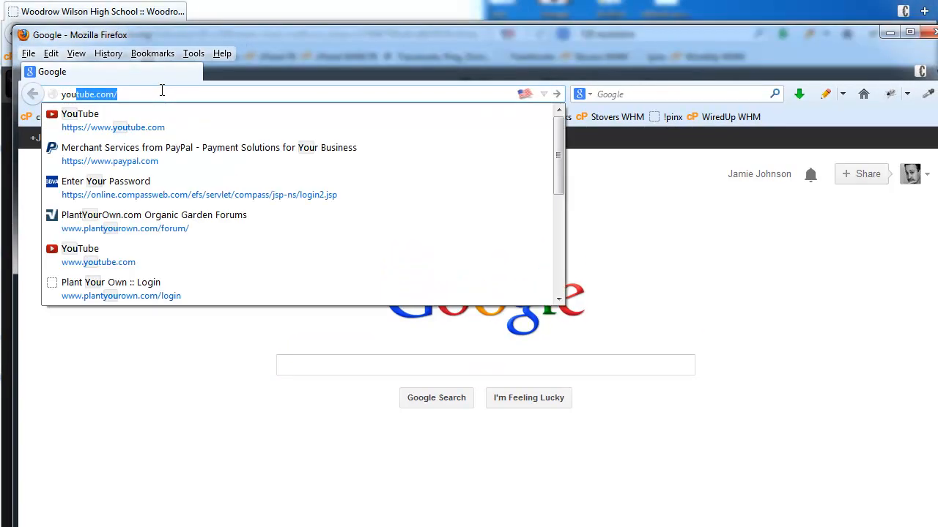
pyautogui.press('Return')
pyautogui.hotkey('alt', 'Tab')
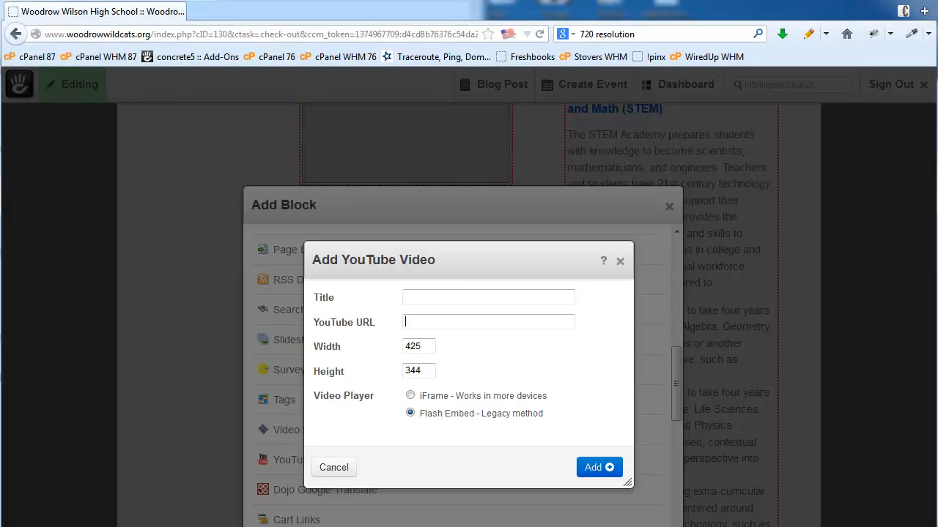
pyautogui.hotkey('alt', 'Tab')
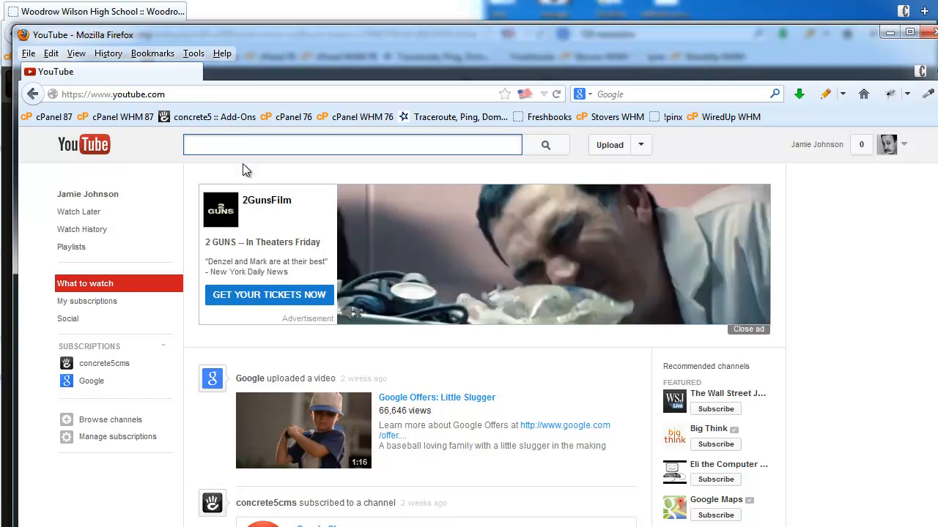
pyautogui.click(438, 399)
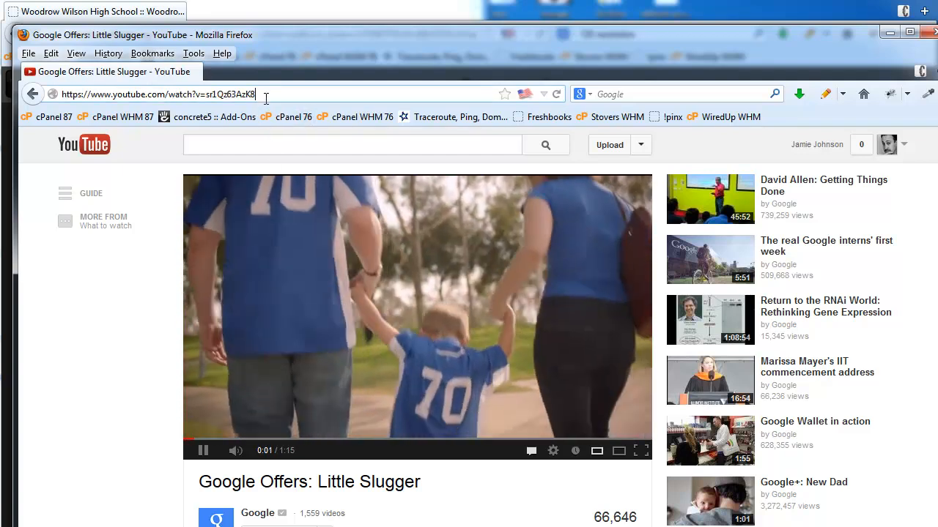
pyautogui.click(266, 96)
pyautogui.hotkey('ctrl', 'c')
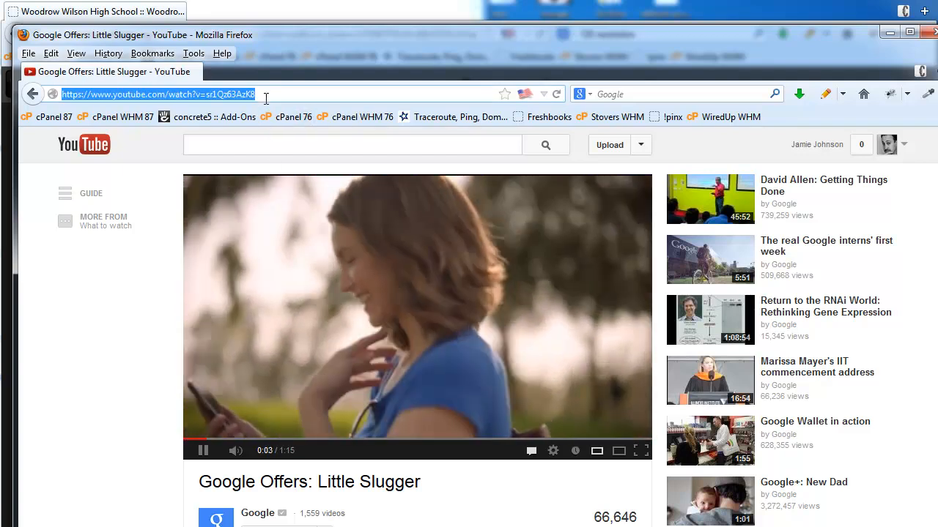
pyautogui.click(931, 34)
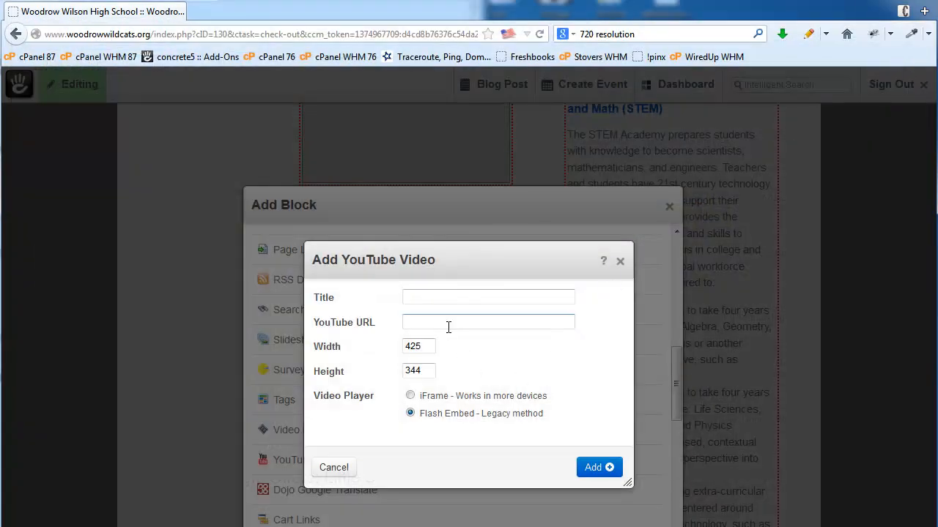
# - Add the Little Slugger video as an iFrame block from the pasted URL
pyautogui.hotkey('ctrl', 'v')
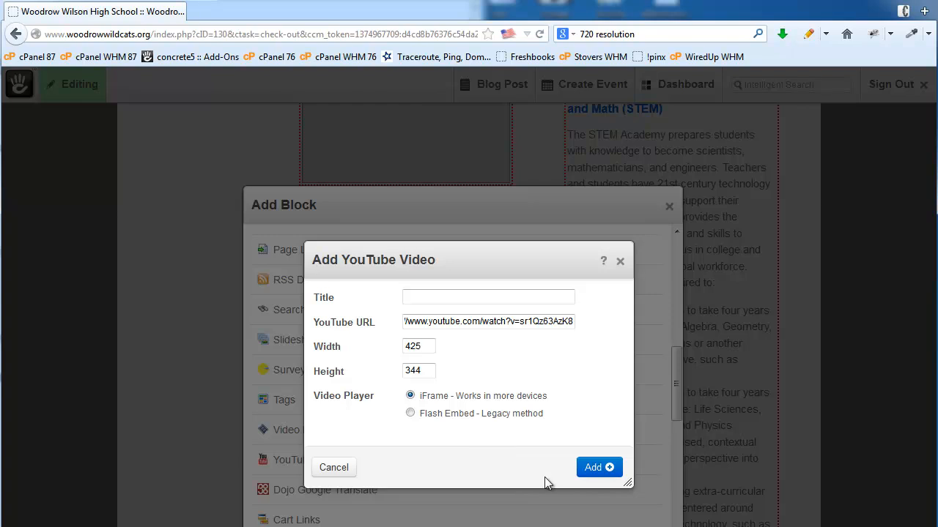
pyautogui.click(590, 469)
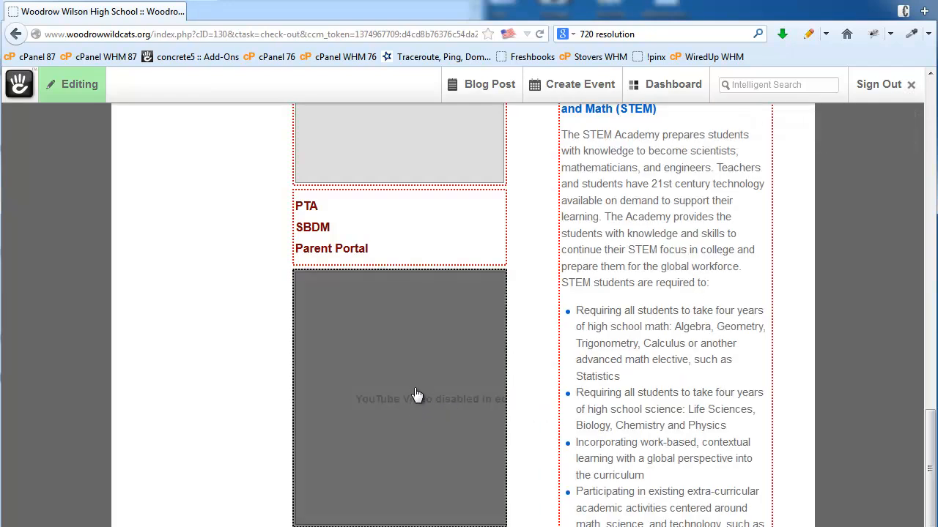
pyautogui.click(382, 426)
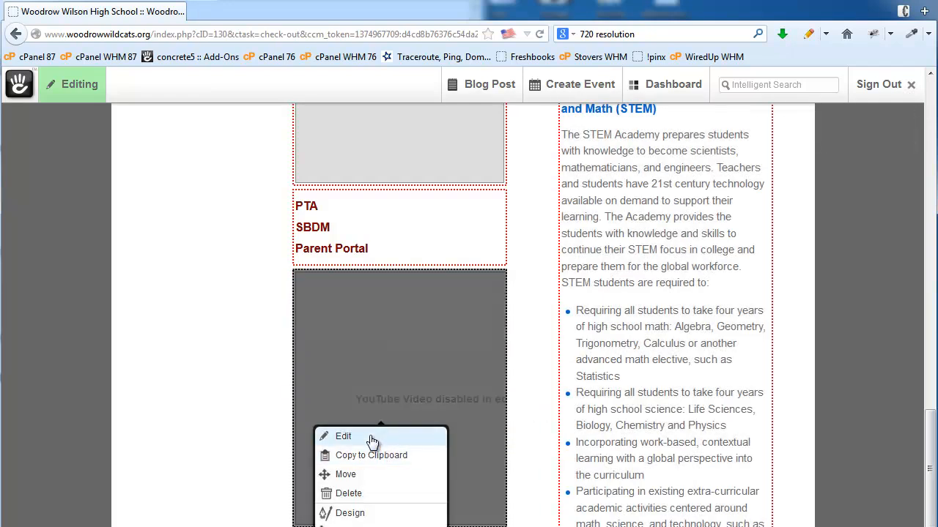
pyautogui.click(371, 437)
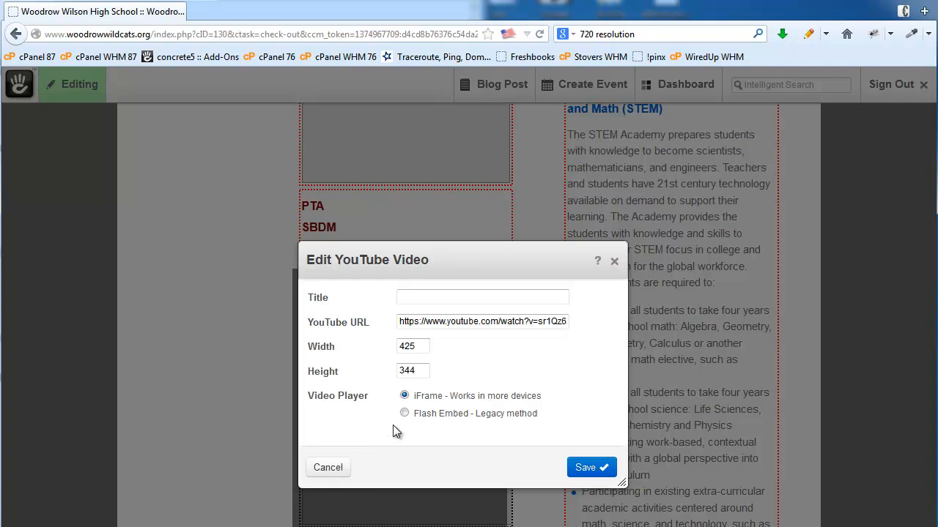
# - Resize the video block to width 200 and height 150 and save it
pyautogui.doubleClick(416, 348)
pyautogui.write('200')
pyautogui.press('Tab')
pyautogui.write('150')
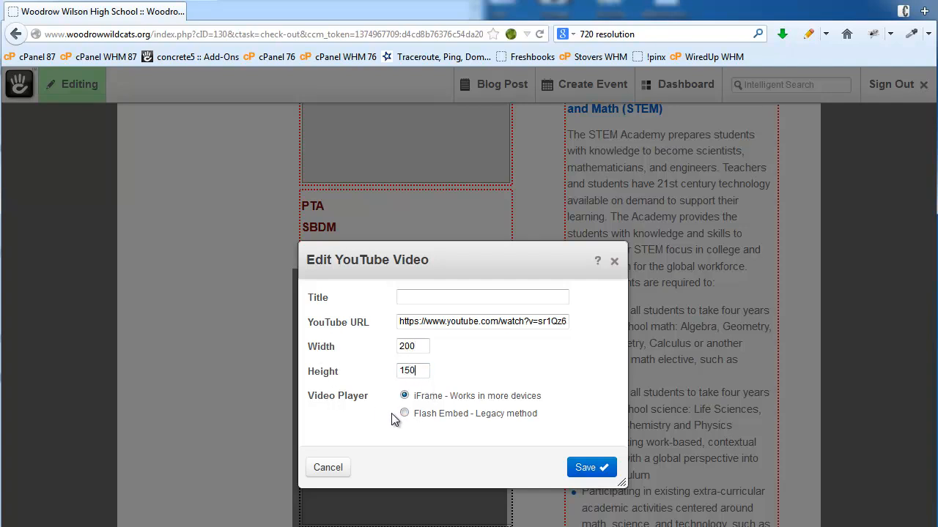
pyautogui.click(582, 469)
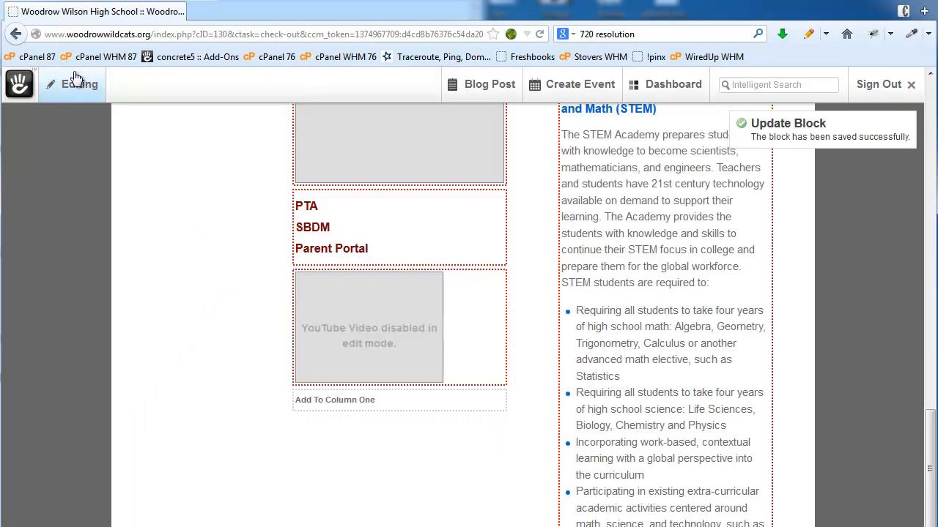
pyautogui.click(73, 84)
# - Publish the page with its map, Parents links and 200 × 150 video
pyautogui.click(382, 169)
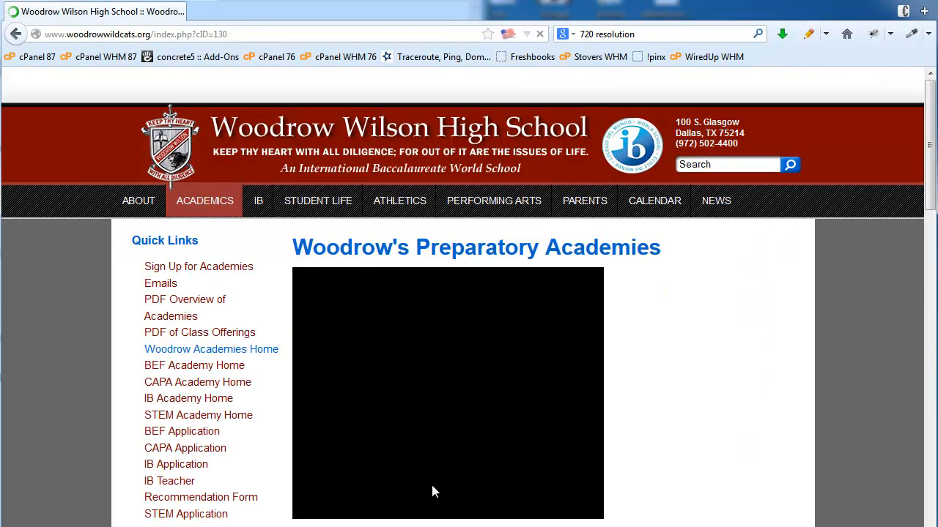
pyautogui.scroll(-10, 642, 366)
pyautogui.scroll(-8, 643, 367)
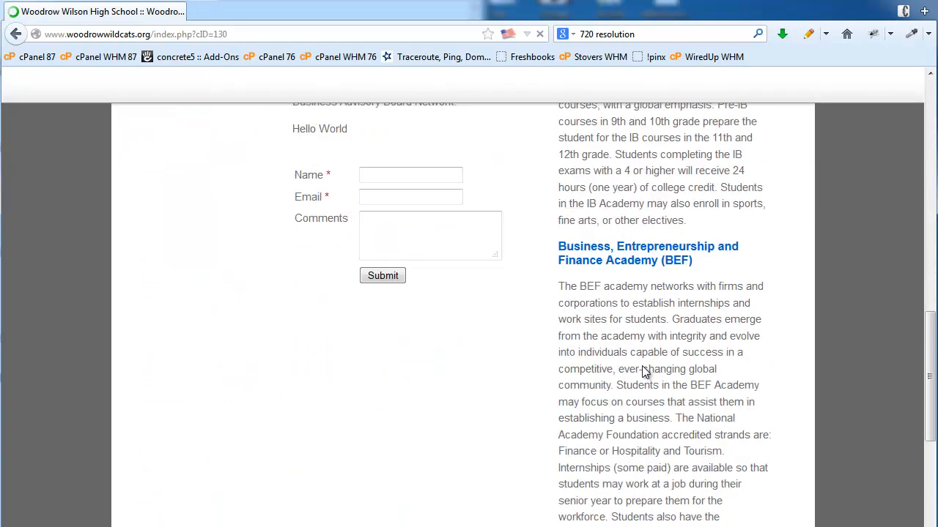
pyautogui.scroll(2, 532, 356)
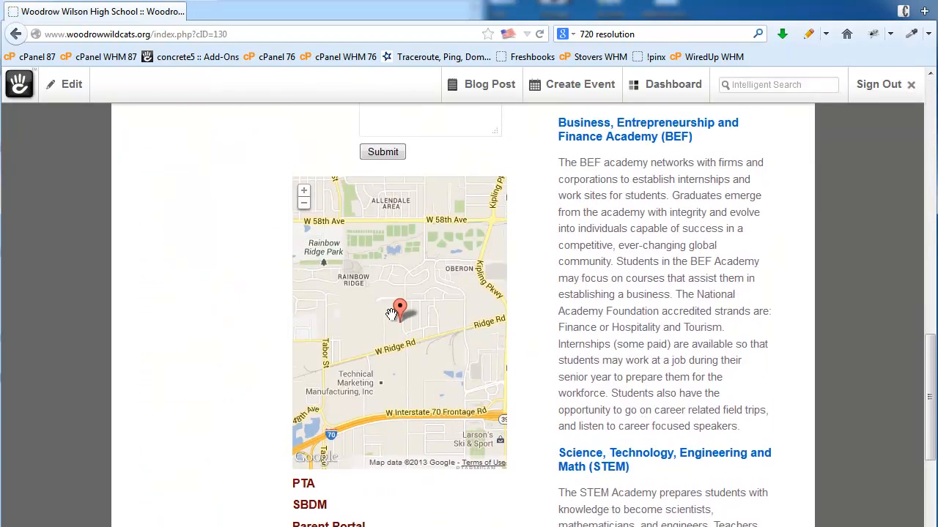
pyautogui.scroll(2, 487, 331)
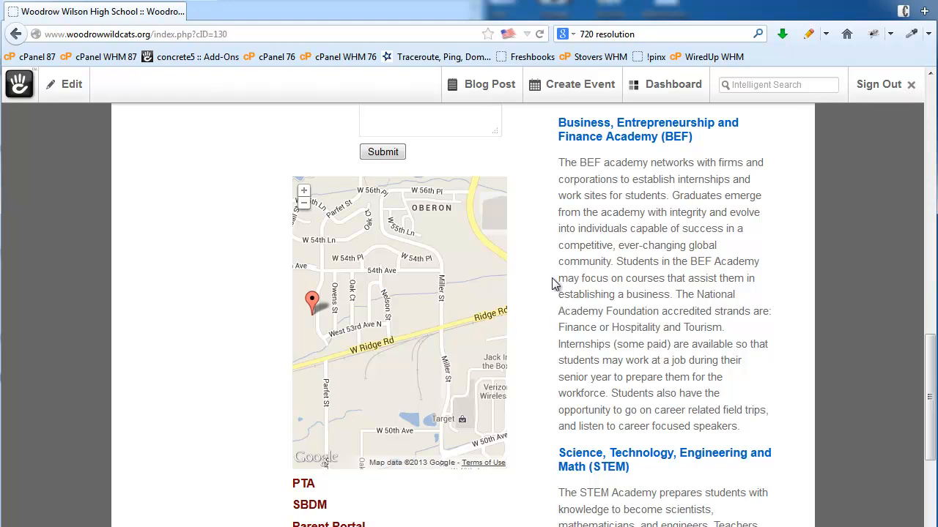
pyautogui.scroll(6, 529, 288)
pyautogui.scroll(-4, 529, 288)
pyautogui.scroll(-4, 529, 288)
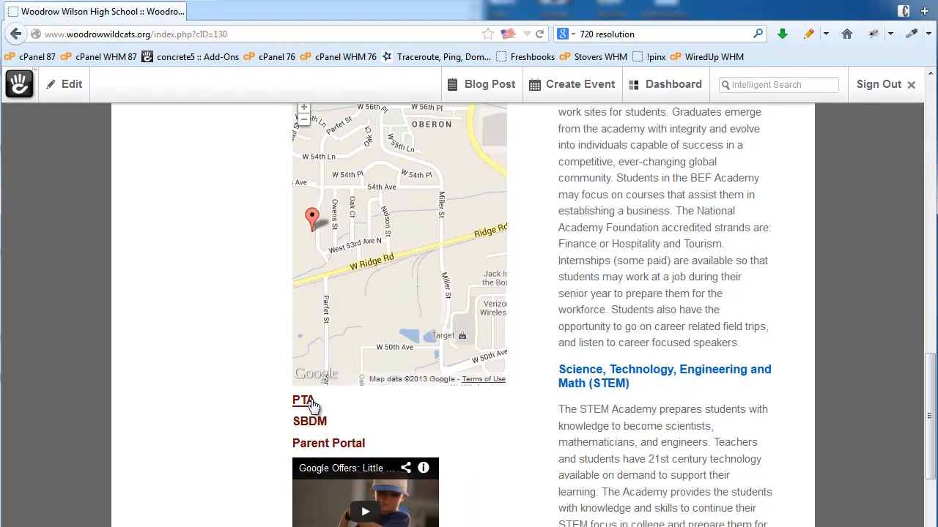
# - Play the embedded Little Slugger YouTube video on the page
pyautogui.click(371, 516)
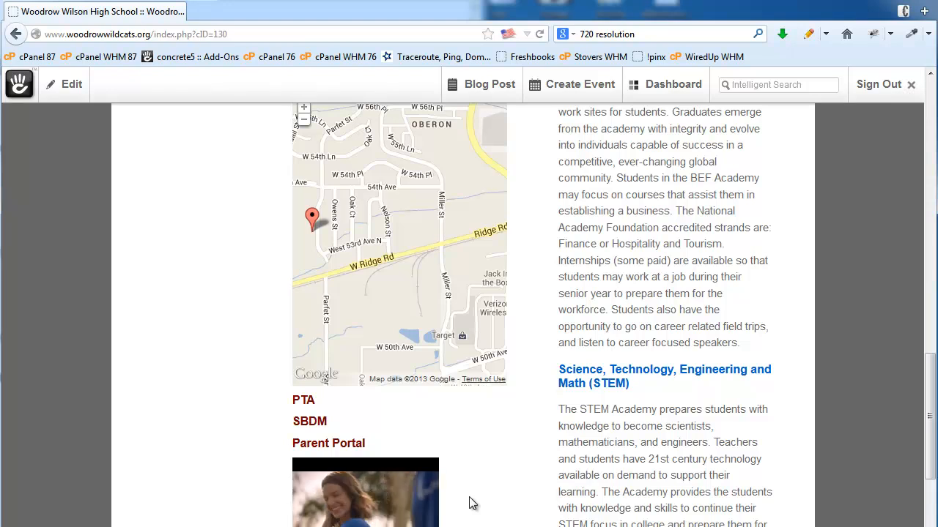
pyautogui.moveTo(408, 515)
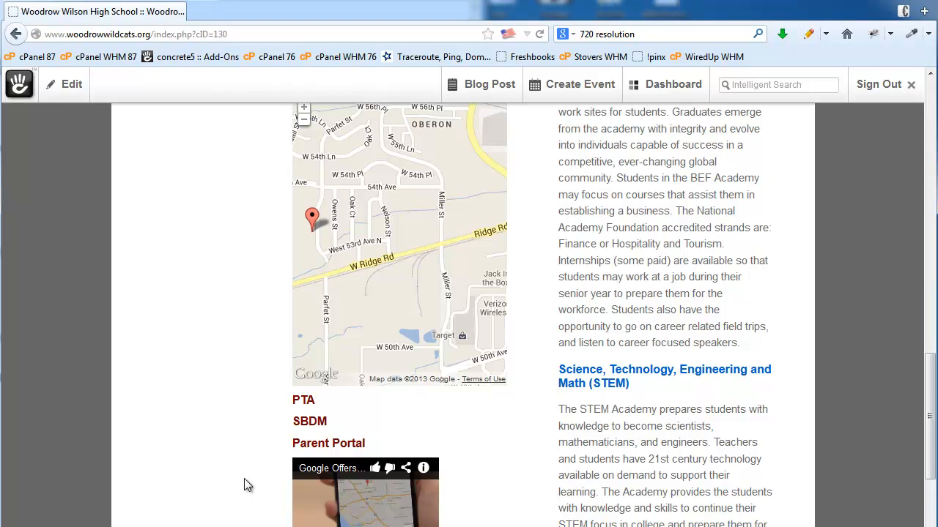
pyautogui.scroll(-4, 245, 449)
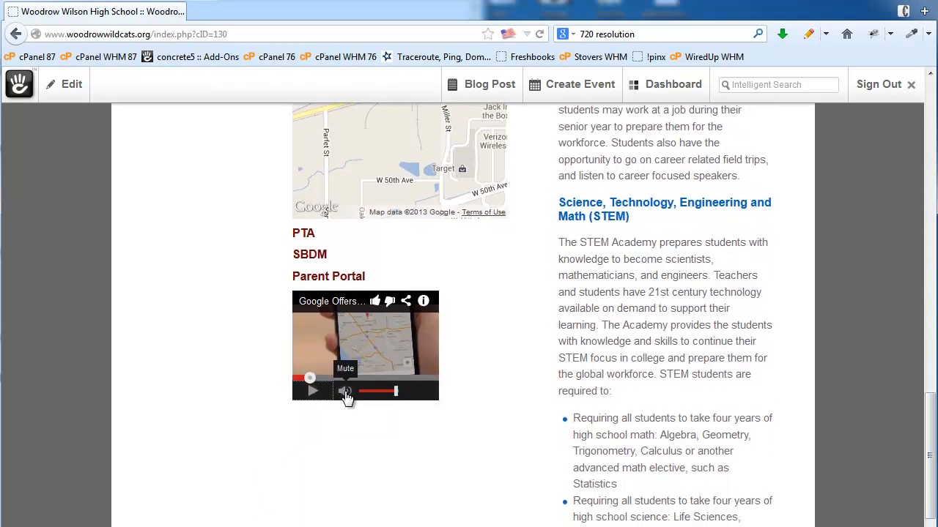
# - Put the academies page back into edit mode
pyautogui.click(51, 96)
pyautogui.click(67, 132)
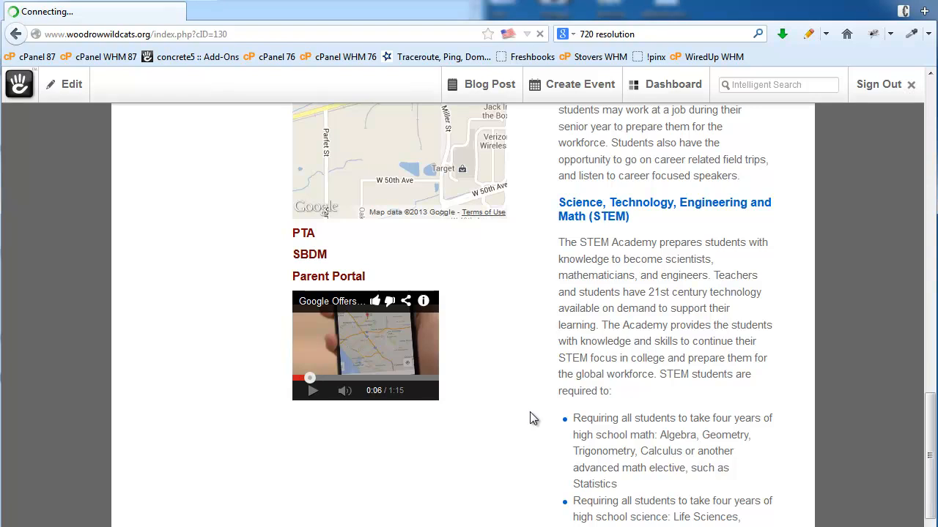
pyautogui.scroll(-10, 530, 411)
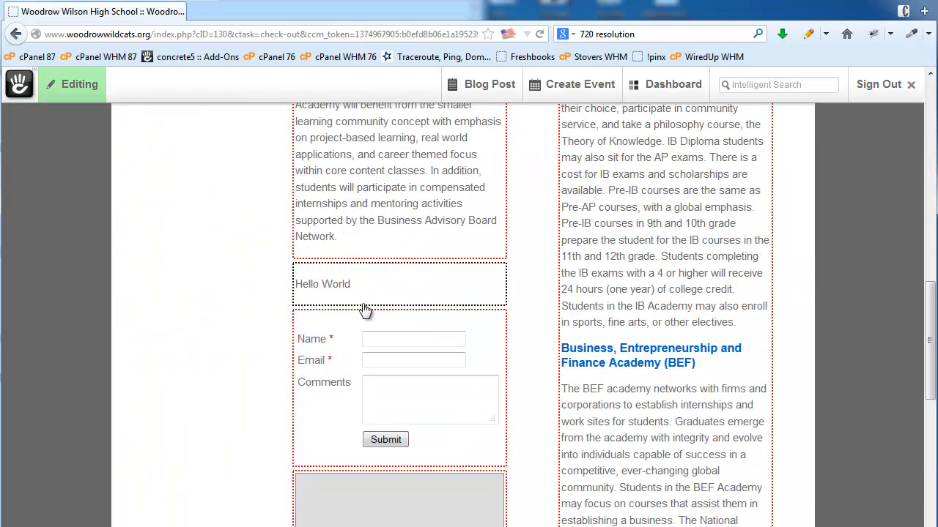
# - Drag the Hello World block from above the contact form to just below it
pyautogui.click(375, 293)
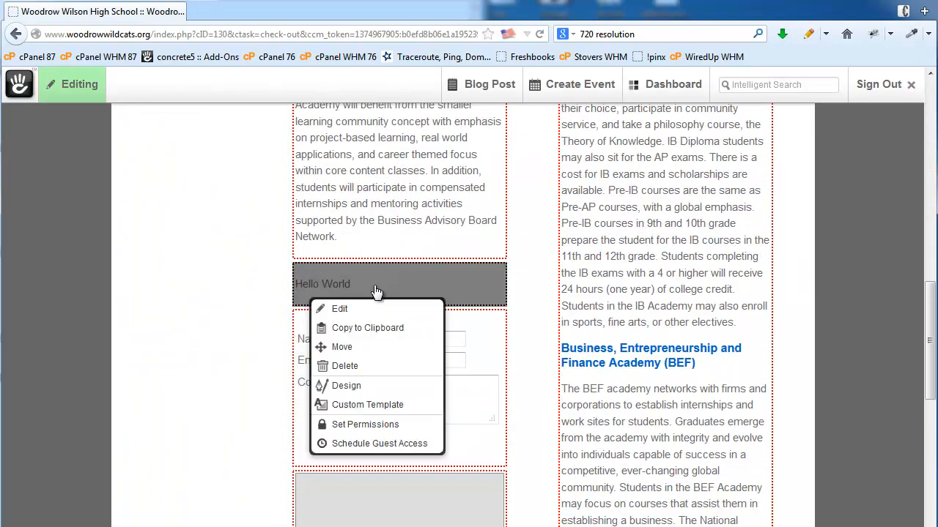
pyautogui.click(362, 351)
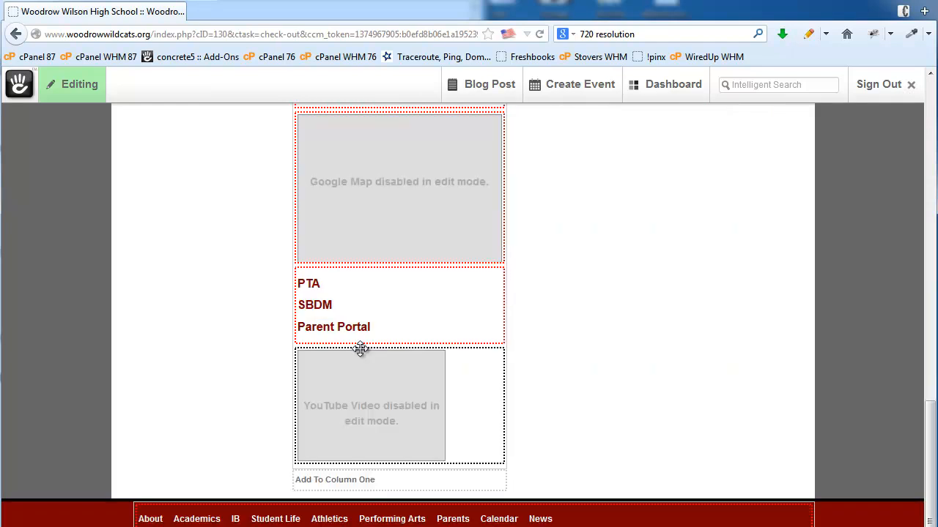
pyautogui.scroll(5, 571, 355)
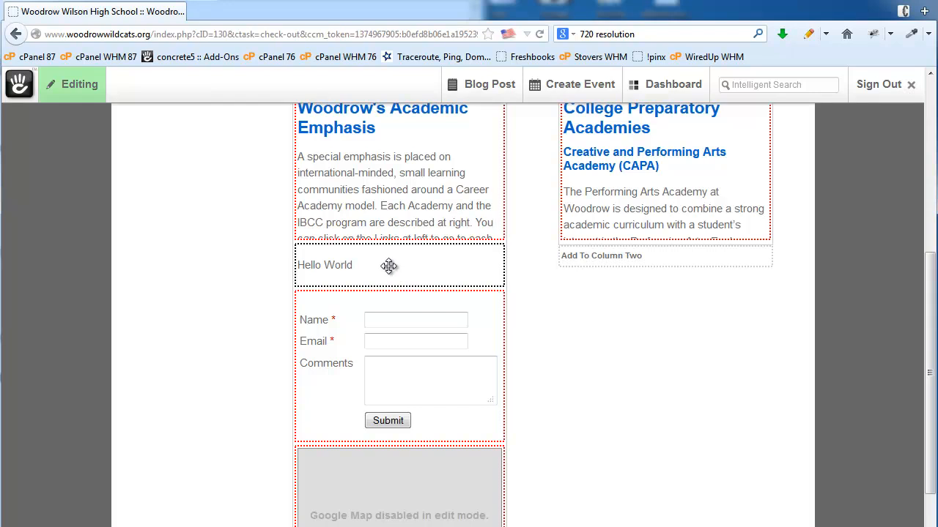
pyautogui.moveTo(389, 266); pyautogui.dragTo(395, 411)
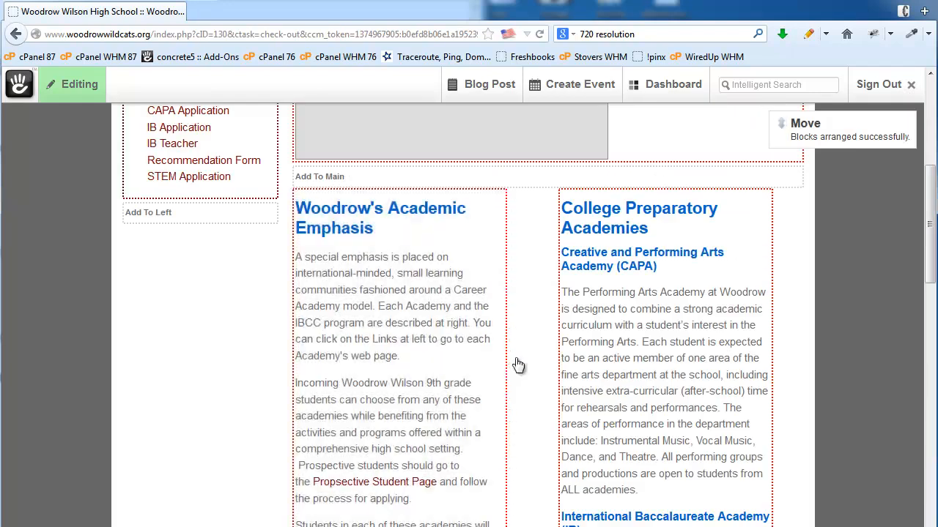
pyautogui.scroll(-7, 588, 442)
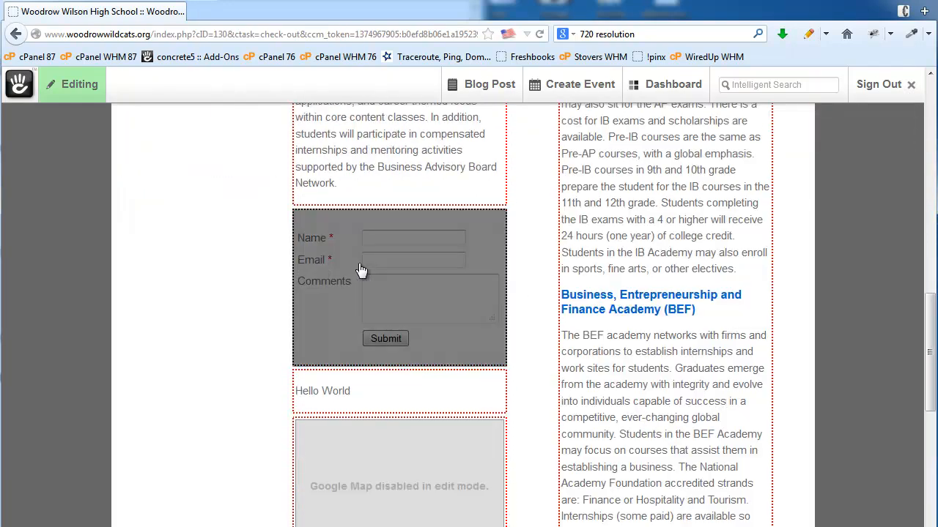
# - Delete the contact form, Hello World and Google Map blocks from the first column
pyautogui.click(346, 271)
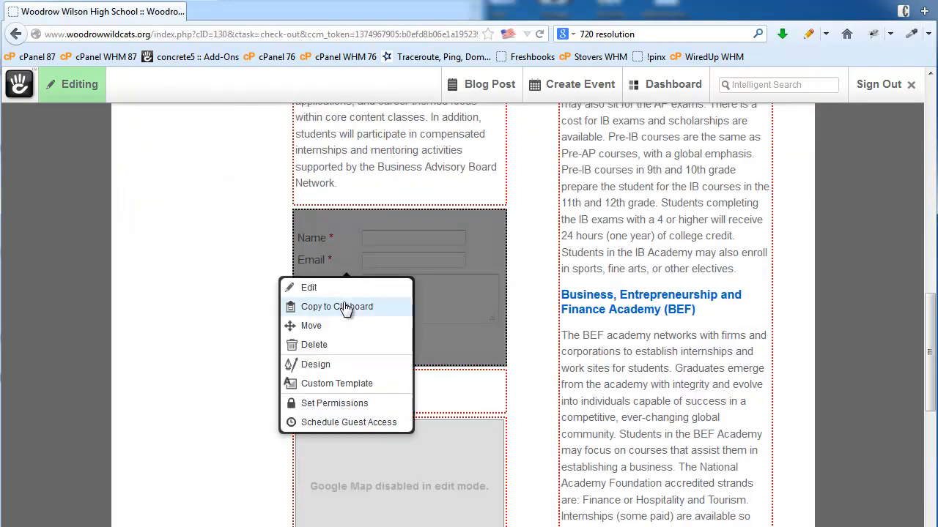
pyautogui.click(335, 347)
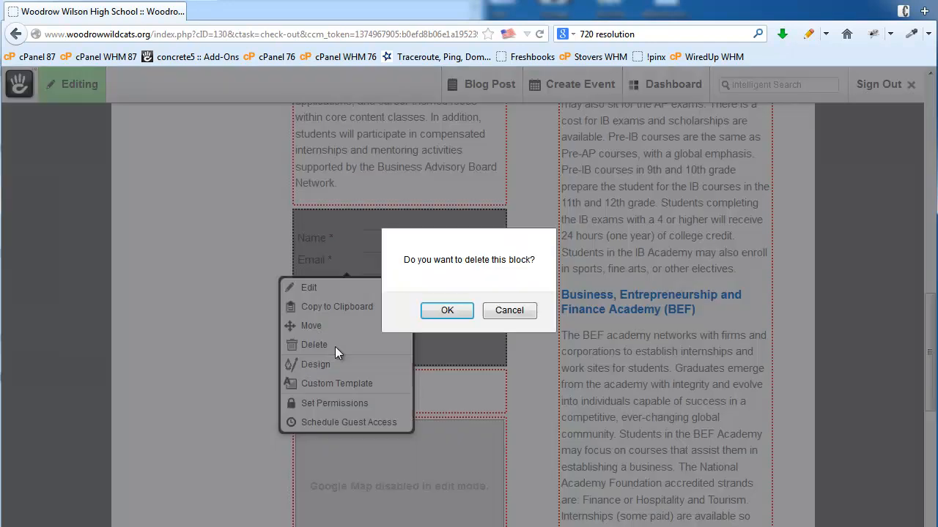
pyautogui.click(442, 312)
pyautogui.click(371, 234)
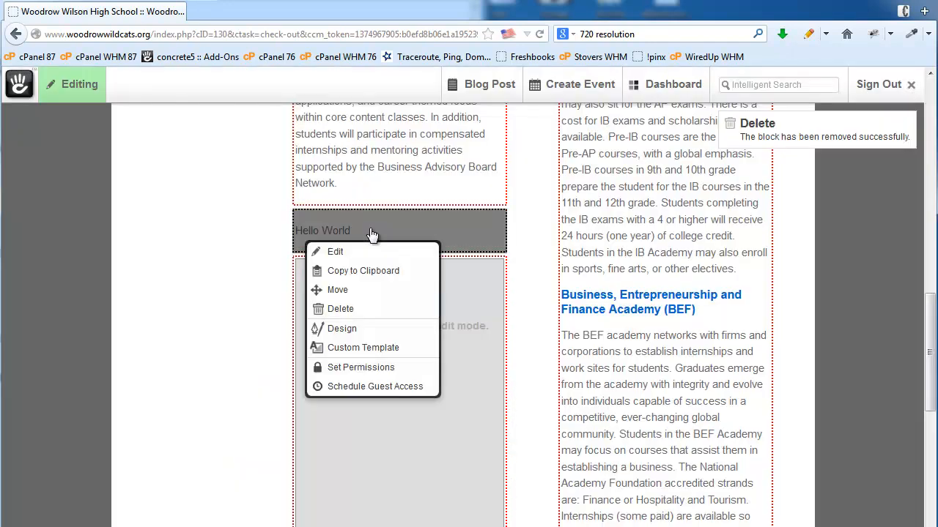
pyautogui.click(344, 309)
pyautogui.click(448, 313)
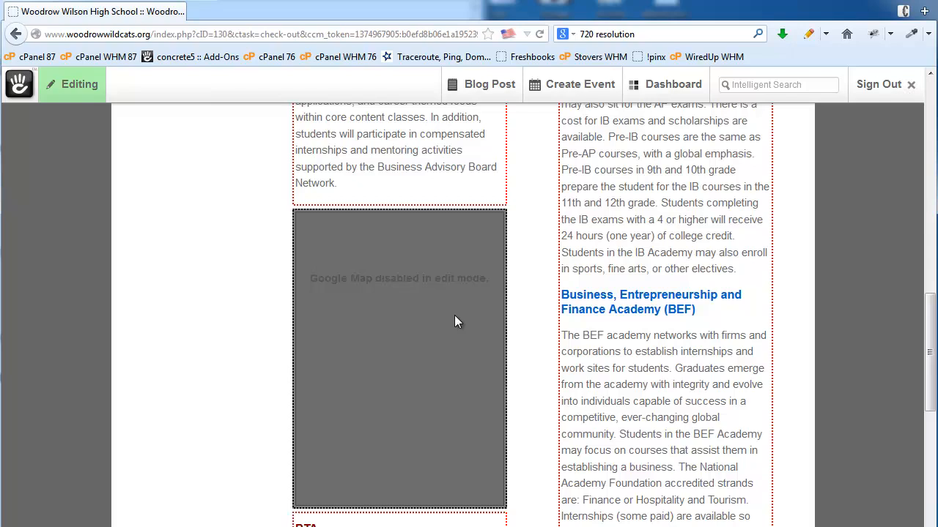
pyautogui.click(425, 357)
pyautogui.click(410, 430)
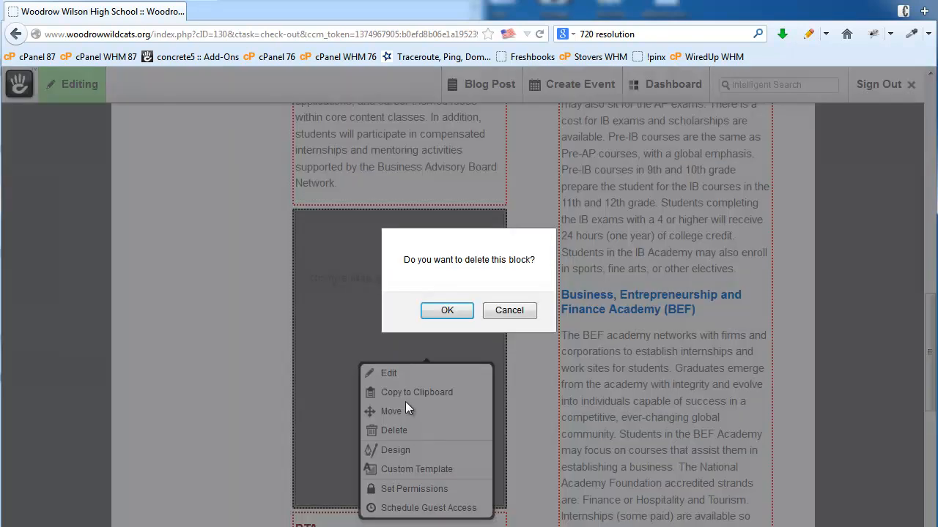
pyautogui.click(439, 313)
# - Delete the PTA links and YouTube video blocks from the first column
pyautogui.click(373, 274)
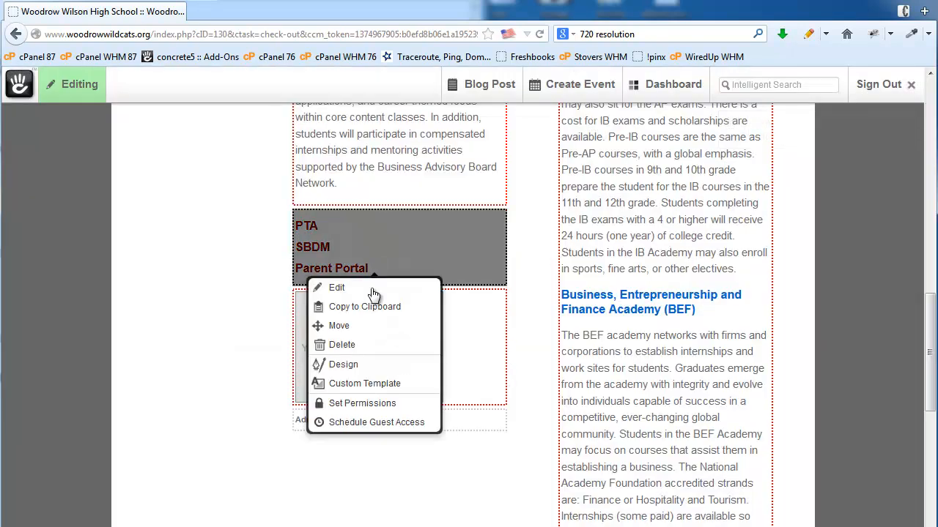
pyautogui.click(357, 345)
pyautogui.click(446, 311)
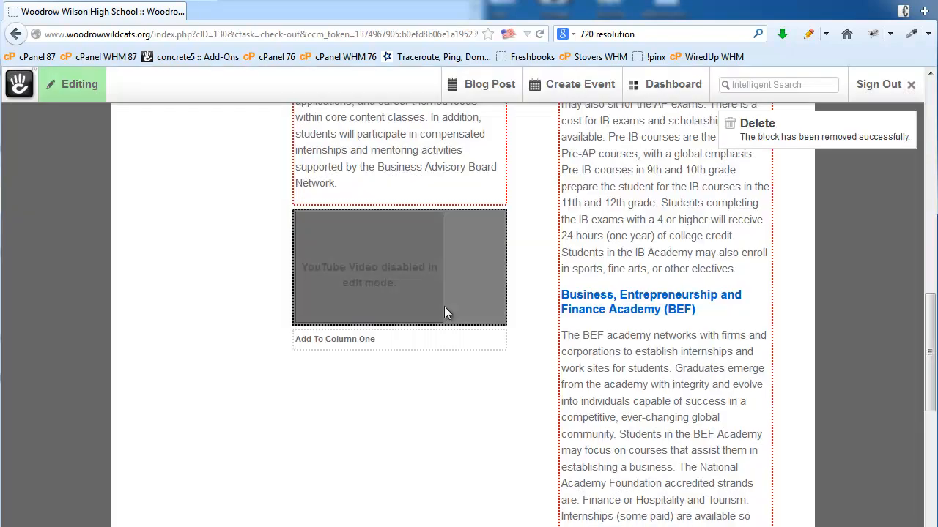
pyautogui.click(474, 283)
pyautogui.click(446, 356)
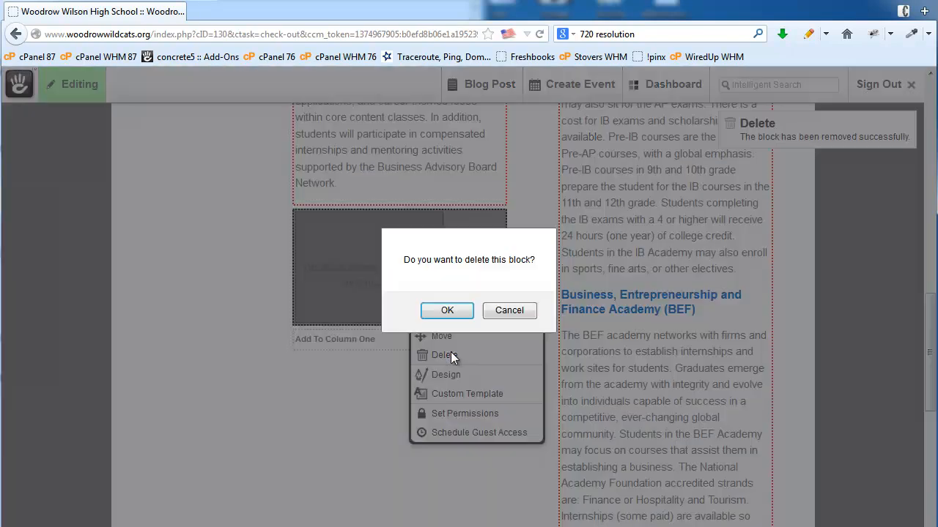
pyautogui.click(443, 313)
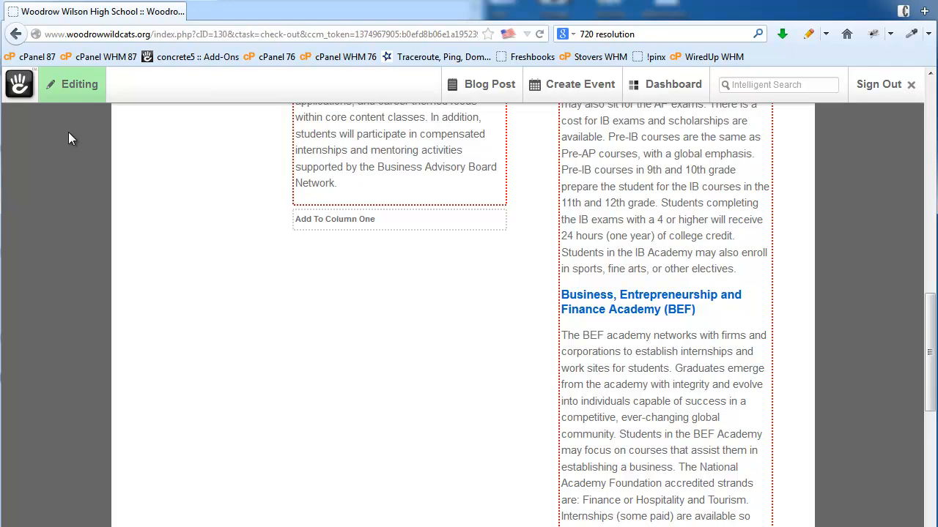
pyautogui.click(73, 96)
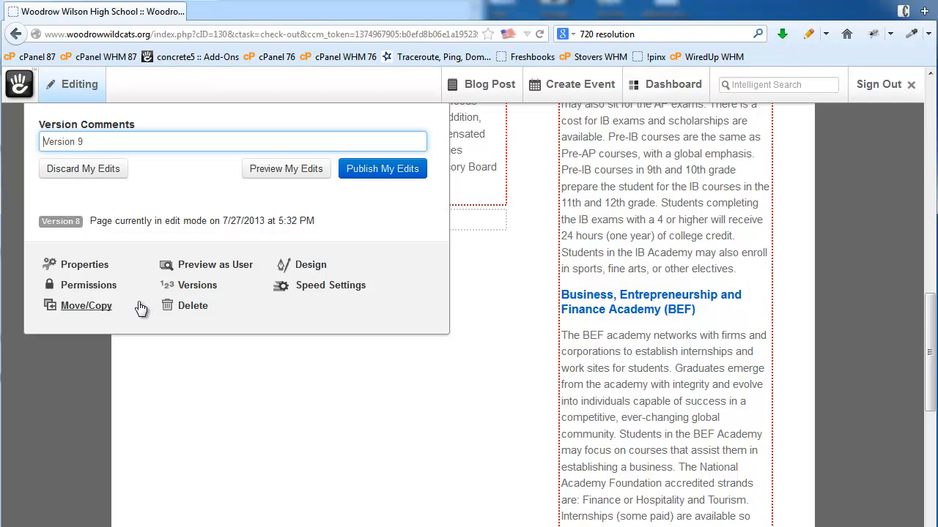
# - In the Page Versions list of nine versions, tick Version 5
pyautogui.click(208, 292)
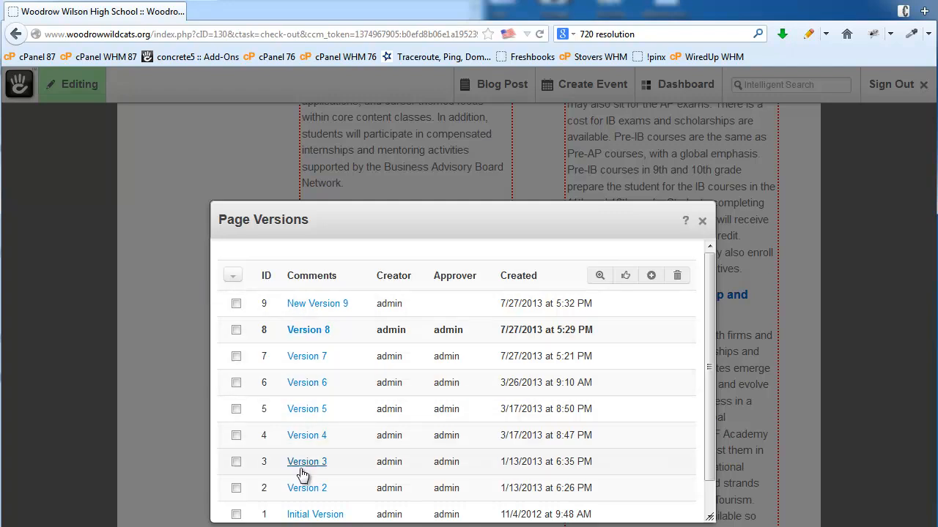
pyautogui.moveTo(709, 296); pyautogui.dragTo(708, 269)
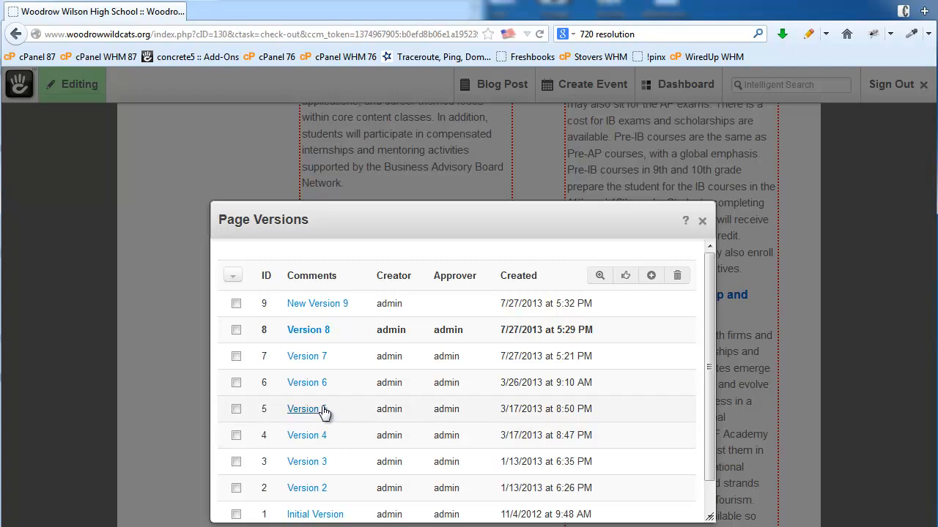
pyautogui.click(236, 410)
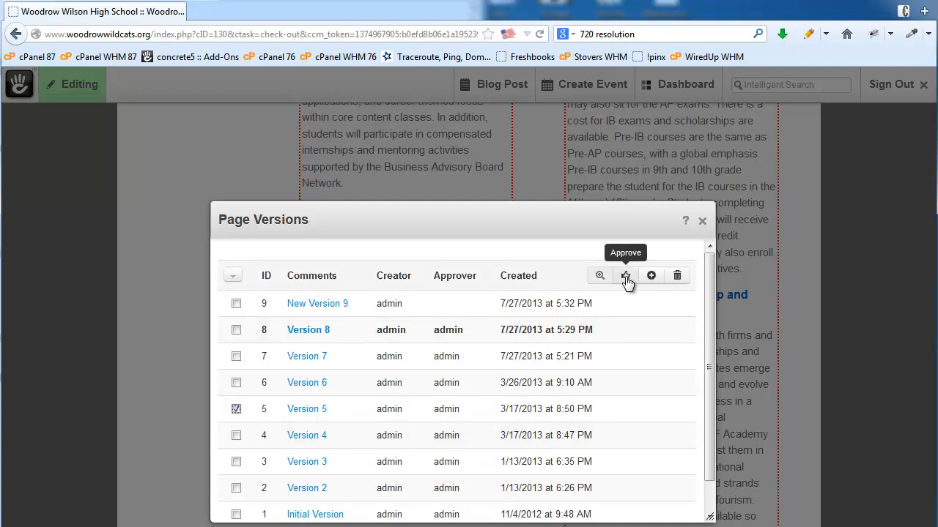
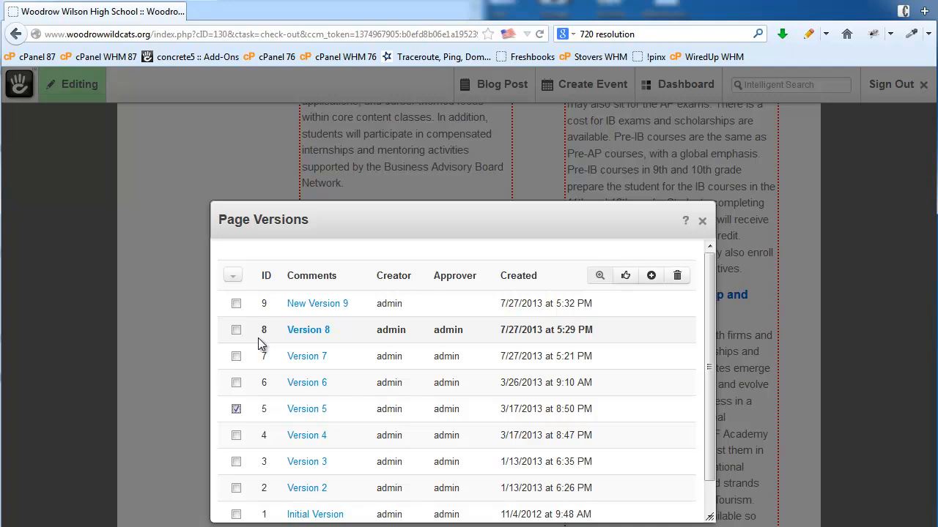
# - Close the Page Versions list and publish the pending edits as a new version
pyautogui.click(703, 224)
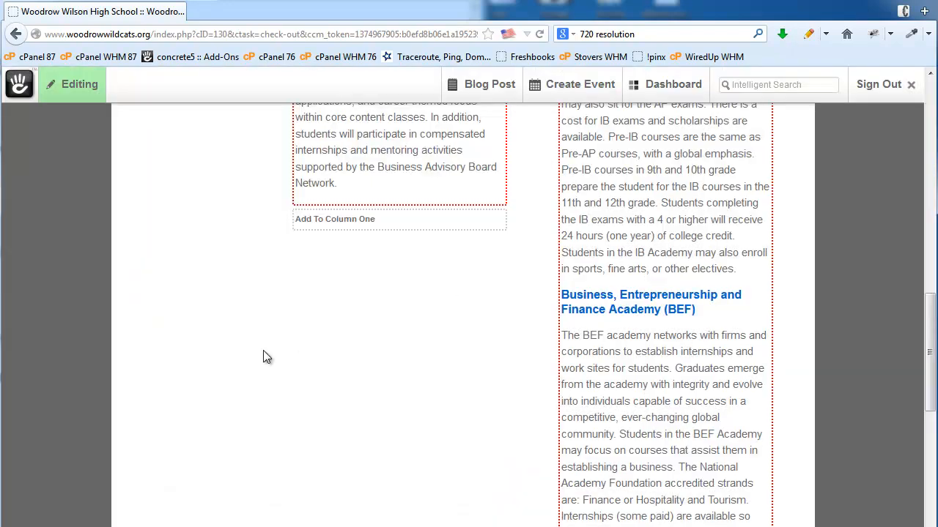
pyautogui.click(79, 87)
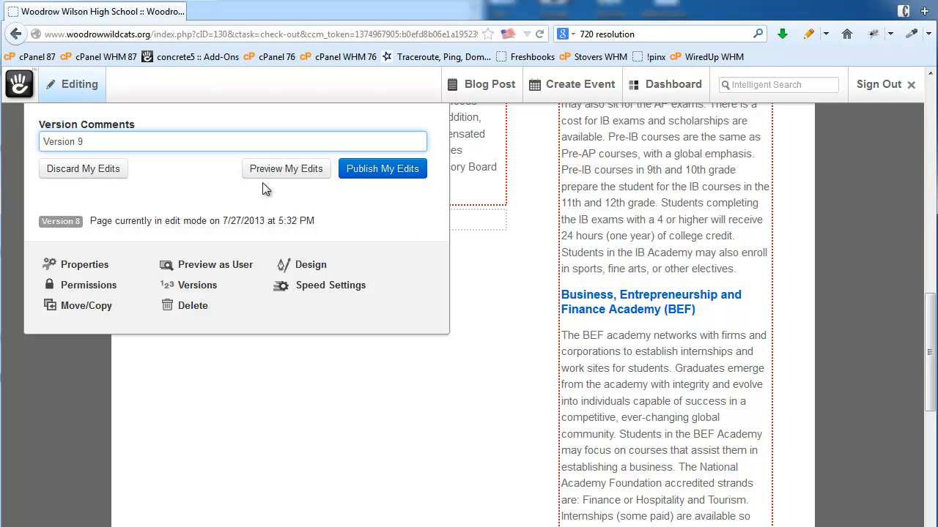
pyautogui.click(362, 176)
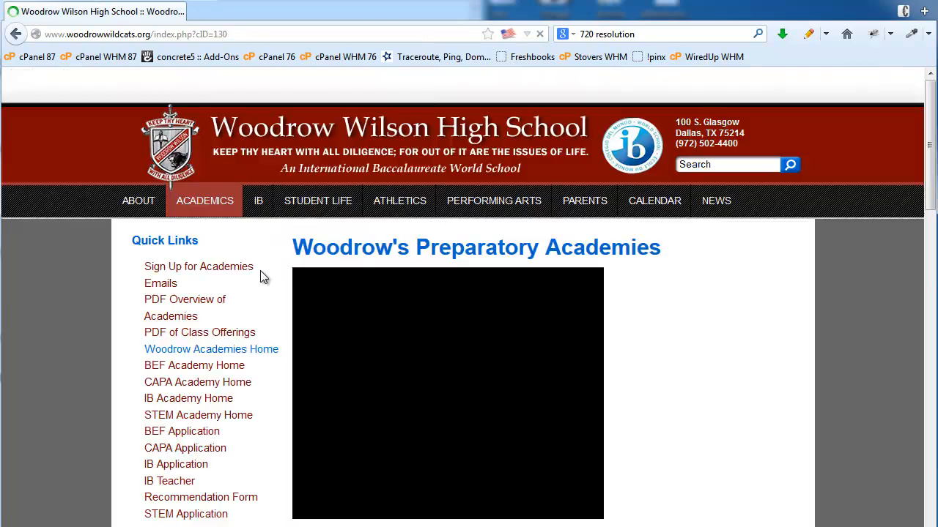
pyautogui.moveTo(198, 207)
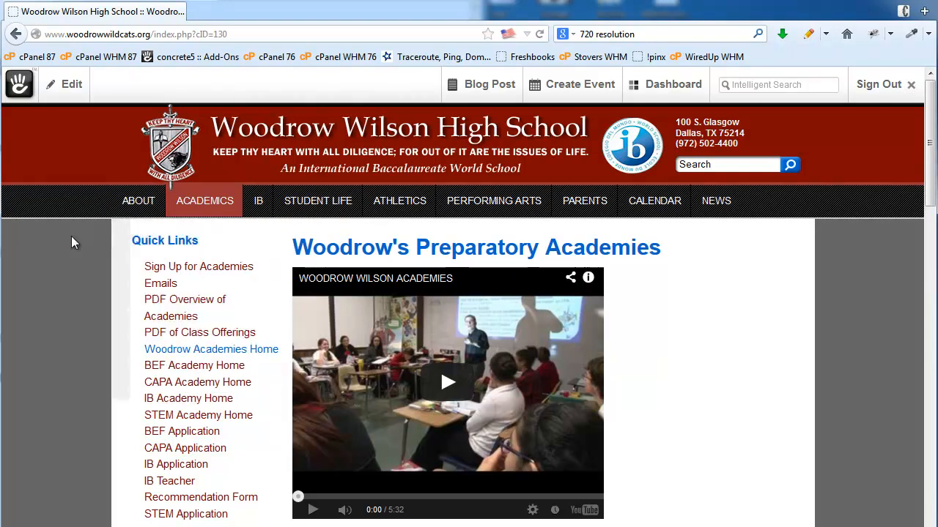
# - Open the Add a Sub-Page page type chooser under Preparatory Academies
pyautogui.click(77, 91)
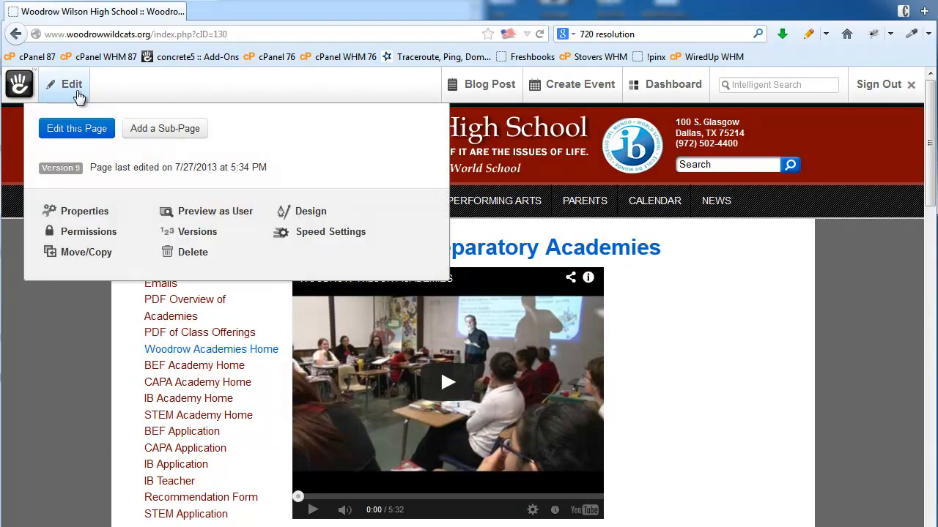
pyautogui.click(166, 130)
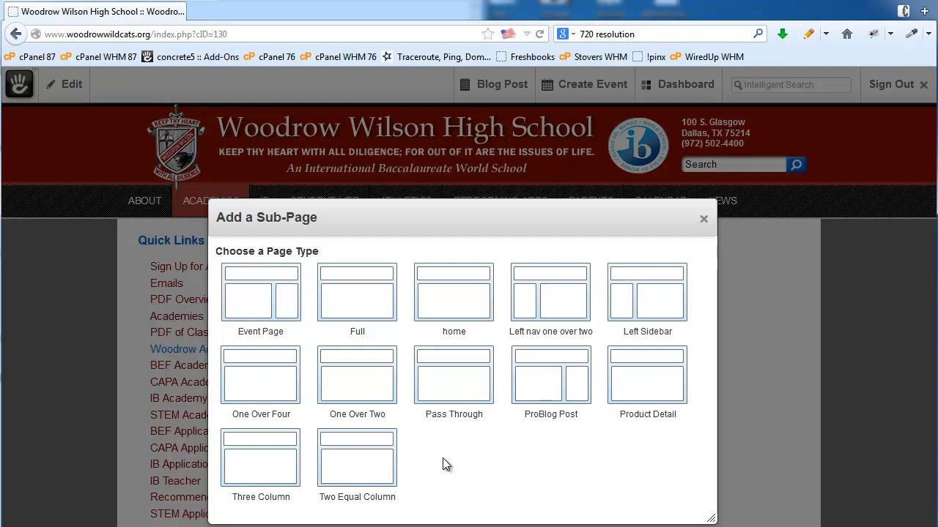
# - Add a Full-layout sub-page named Test with URL slug test, reviewing its description and meta fields
pyautogui.click(370, 296)
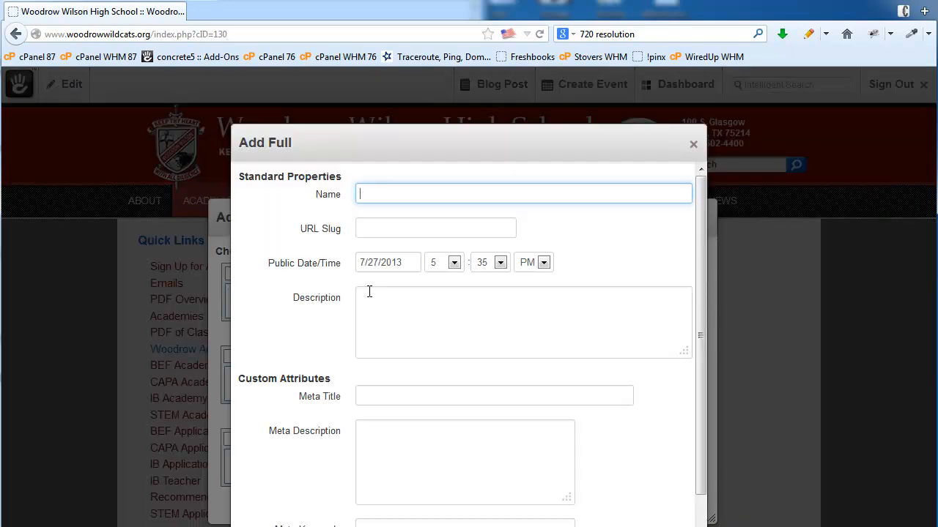
pyautogui.write('Test')
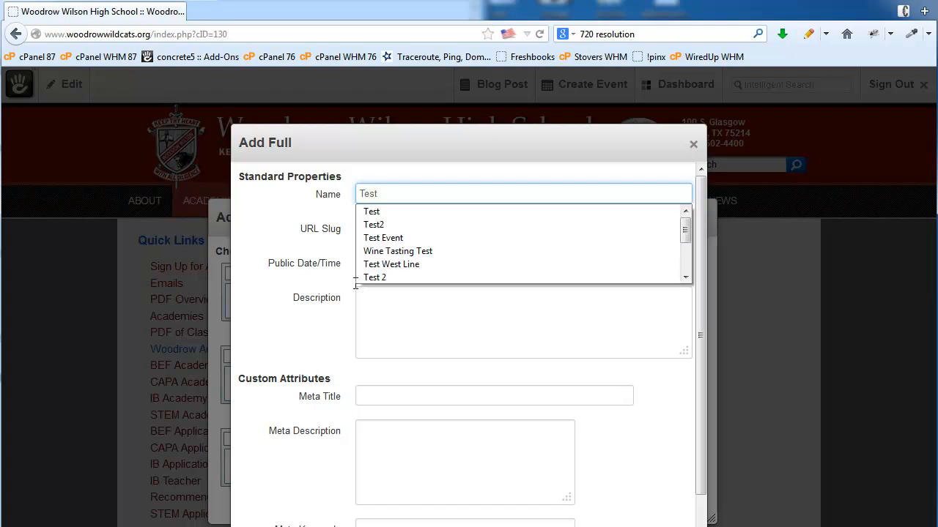
pyautogui.click(265, 247)
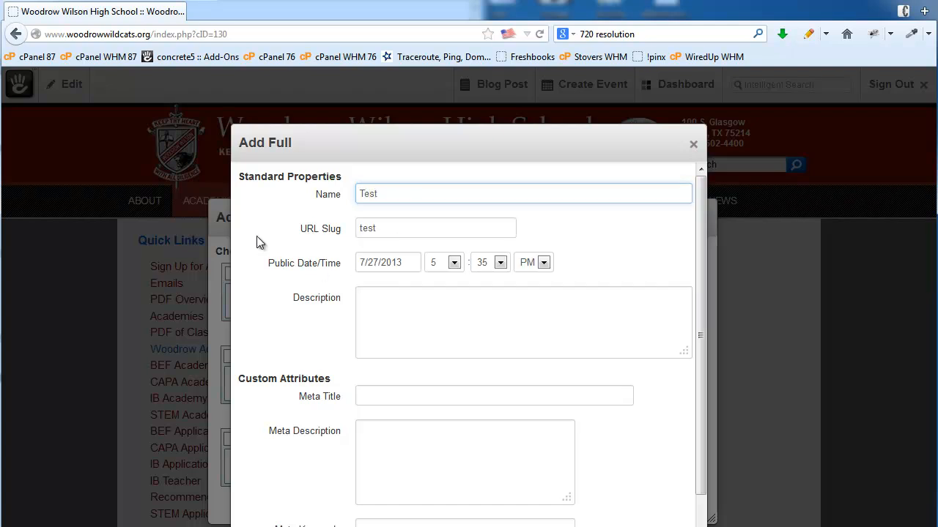
pyautogui.doubleClick(390, 229)
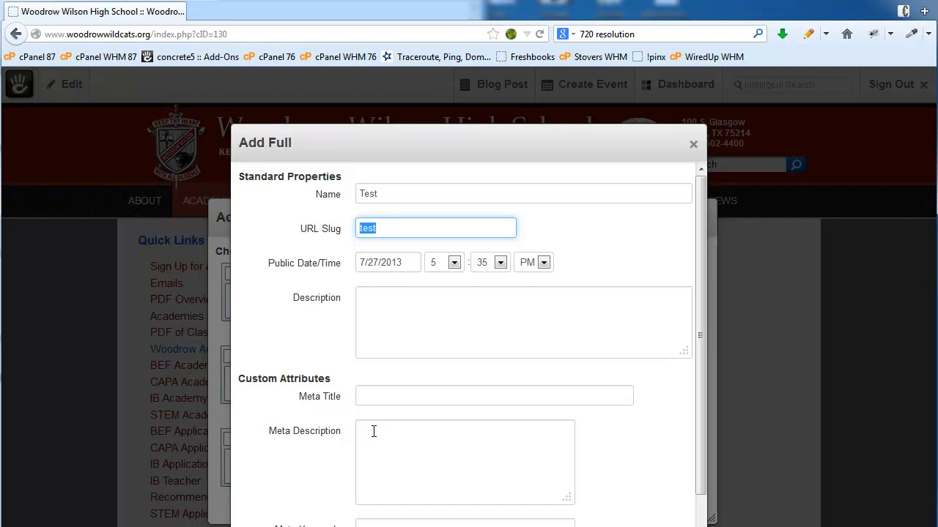
pyautogui.click(394, 300)
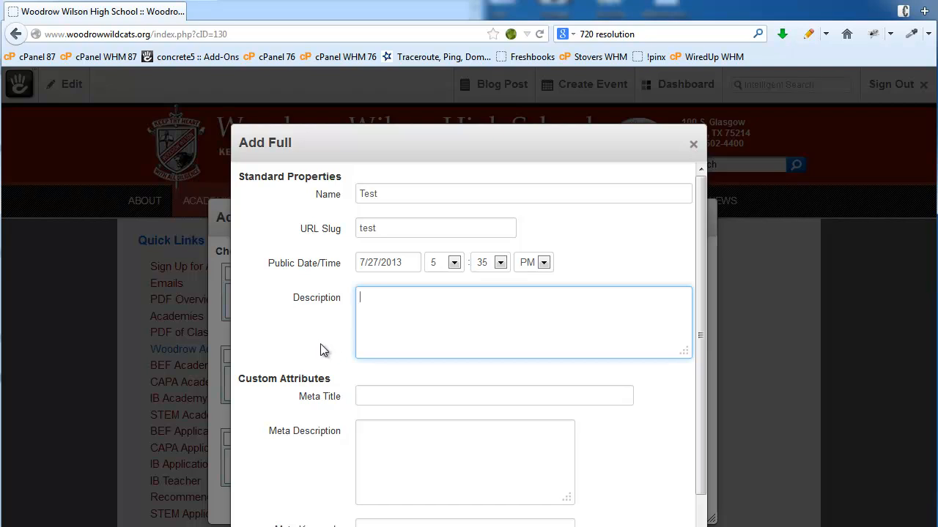
pyautogui.scroll(-2, 318, 355)
pyautogui.click(395, 339)
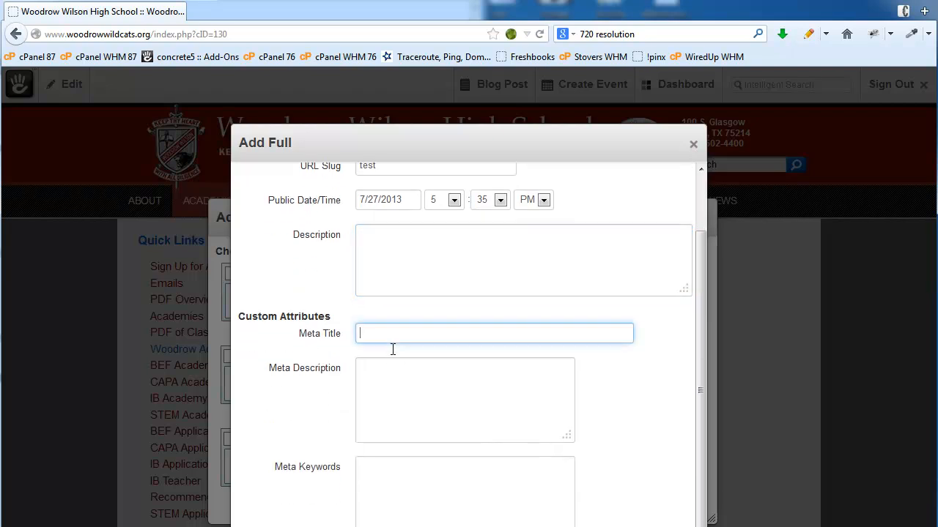
pyautogui.click(387, 386)
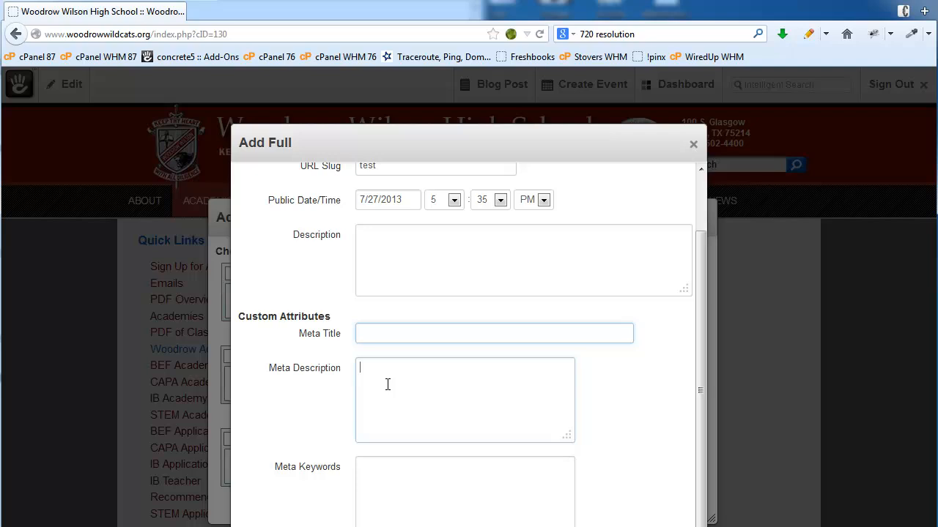
pyautogui.click(380, 494)
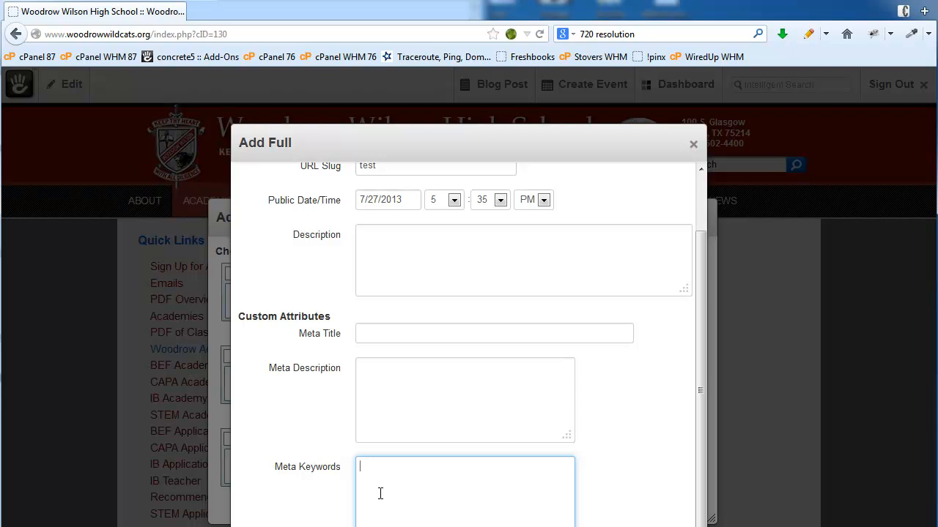
pyautogui.moveTo(438, 140); pyautogui.dragTo(317, 110)
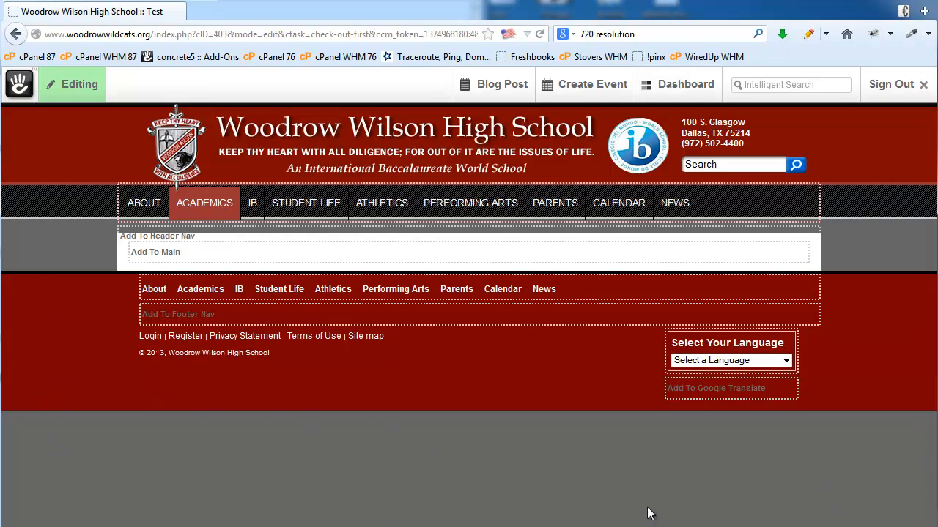
# - Add a Content block to the Main area with 'My Test Page' as a Heading 1
pyautogui.click(185, 256)
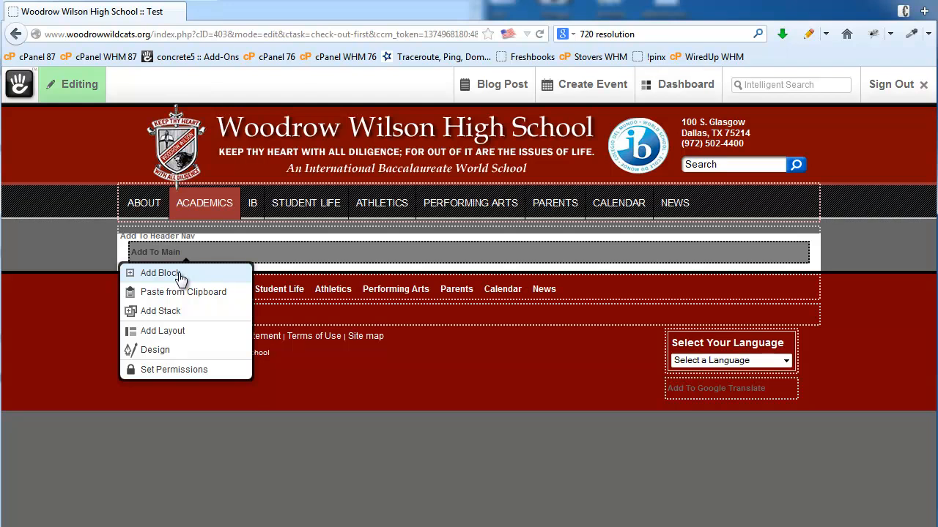
pyautogui.click(180, 274)
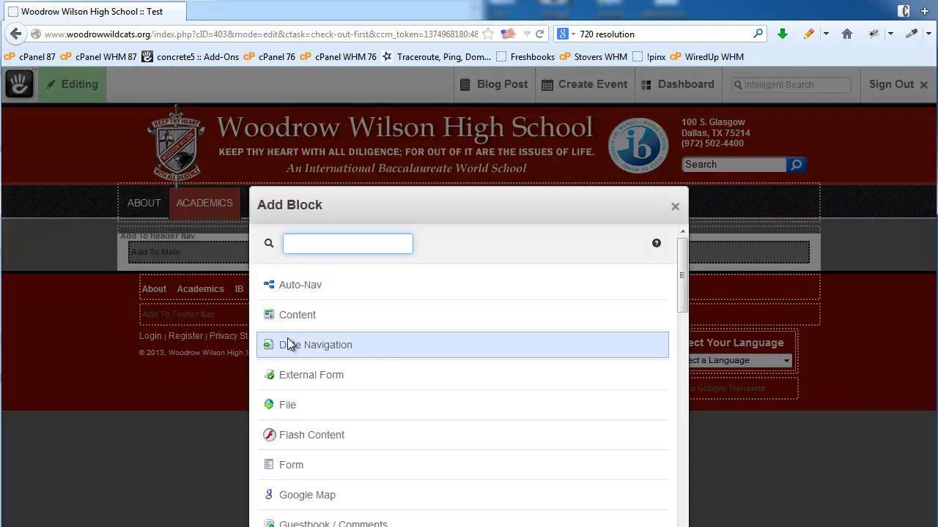
pyautogui.click(336, 322)
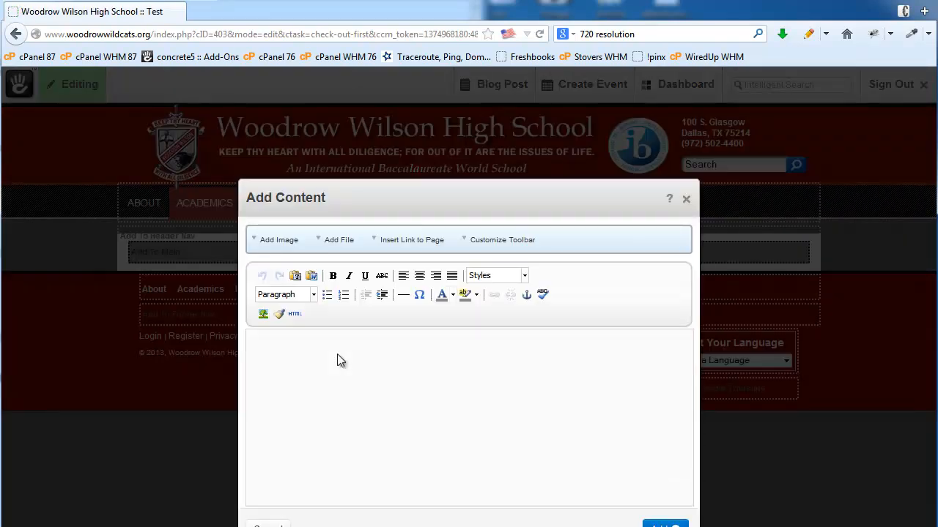
pyautogui.write('My Test Page')
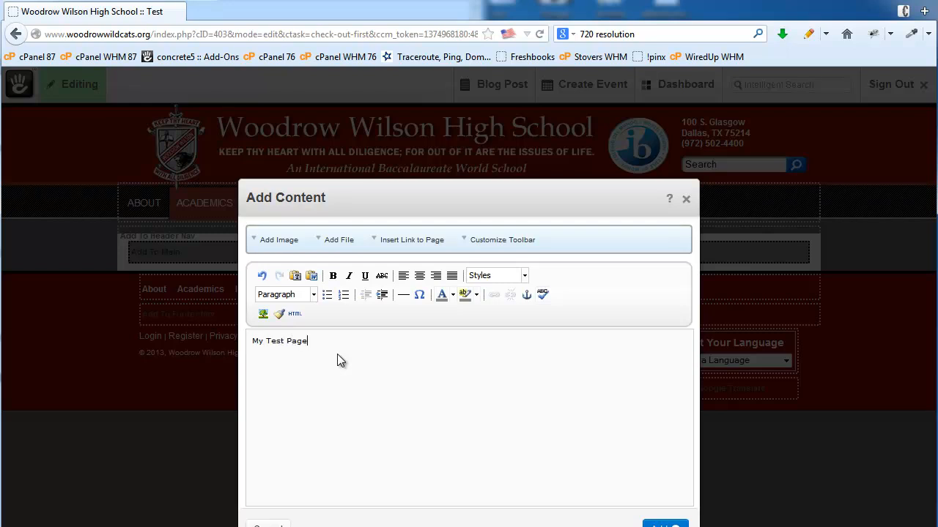
pyautogui.moveTo(339, 336); pyautogui.dragTo(213, 339)
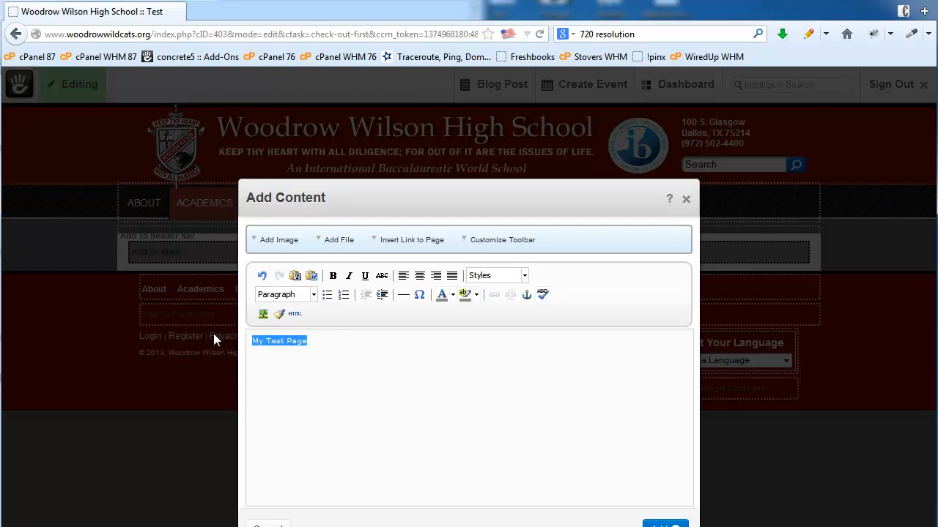
pyautogui.click(314, 294)
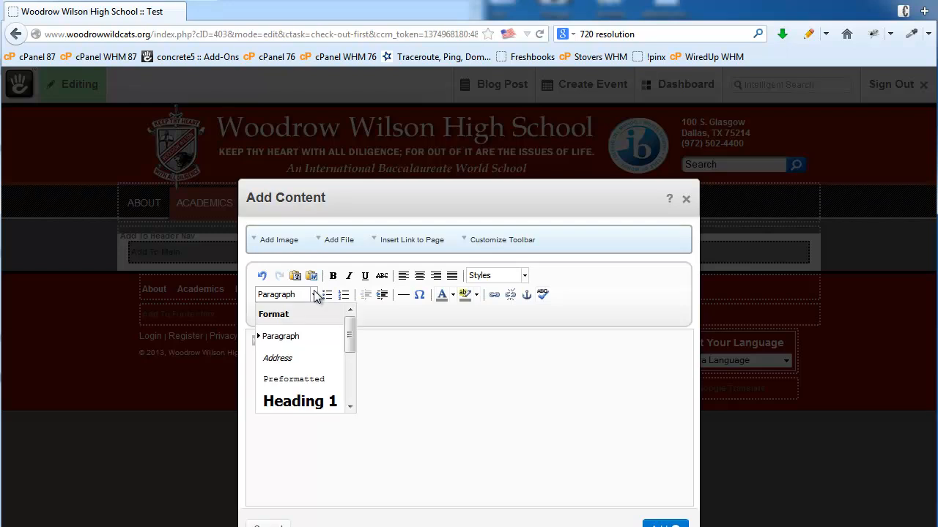
pyautogui.click(305, 401)
# - Add the paragraph 'This is my text.' below the heading, save the block and publish
pyautogui.click(385, 345)
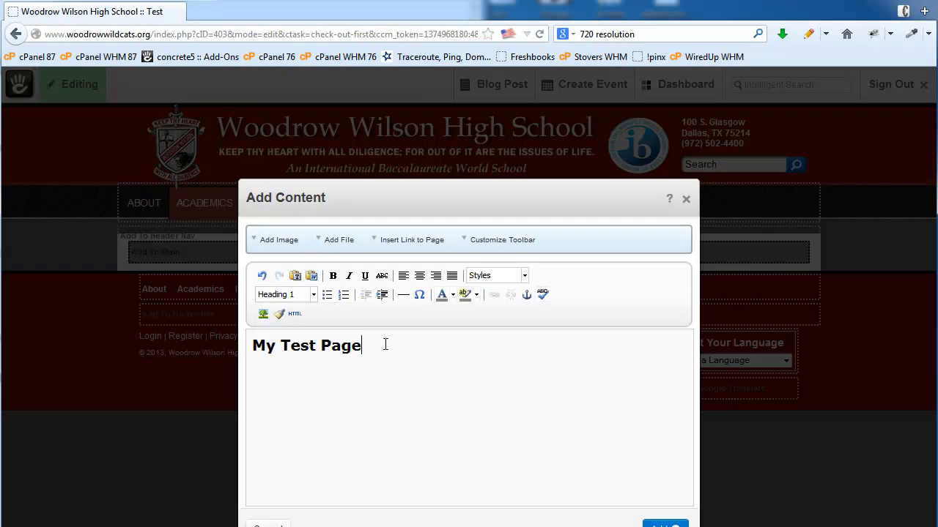
pyautogui.press('Return')
pyautogui.write('This is my text.')
pyautogui.click(665, 525)
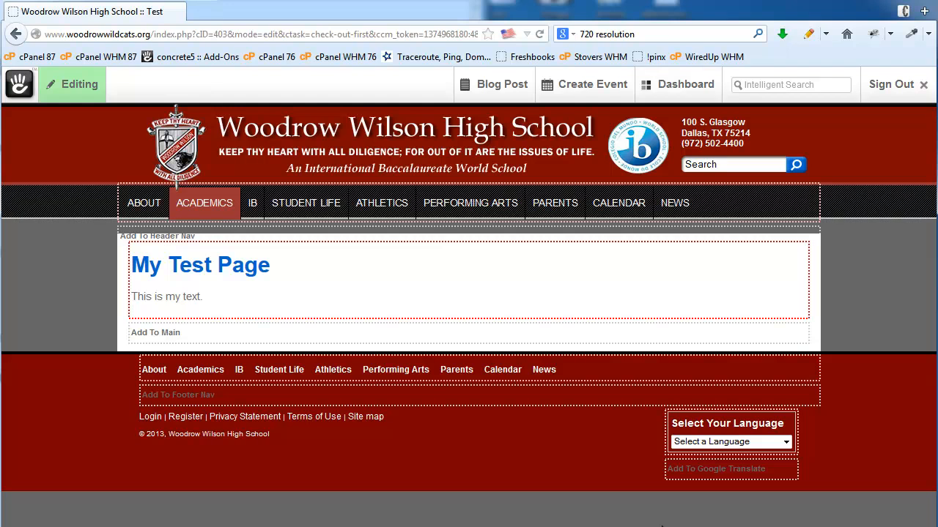
pyautogui.click(71, 85)
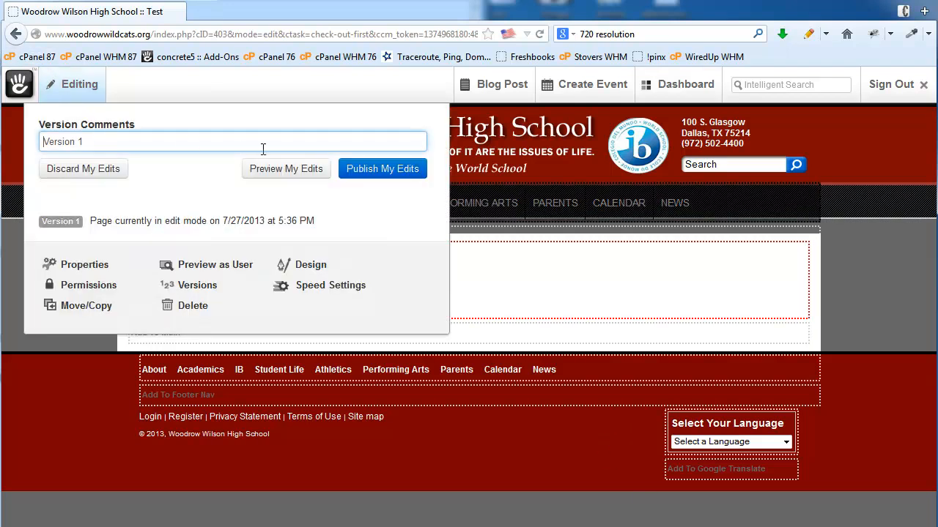
pyautogui.click(387, 170)
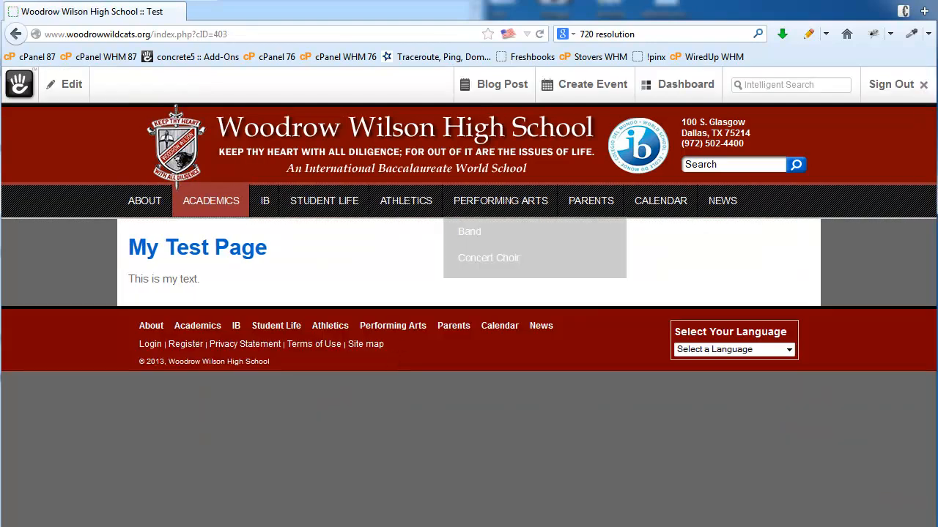
# - Open the Full Sitemap from the Dashboard panel
pyautogui.moveTo(216, 203)
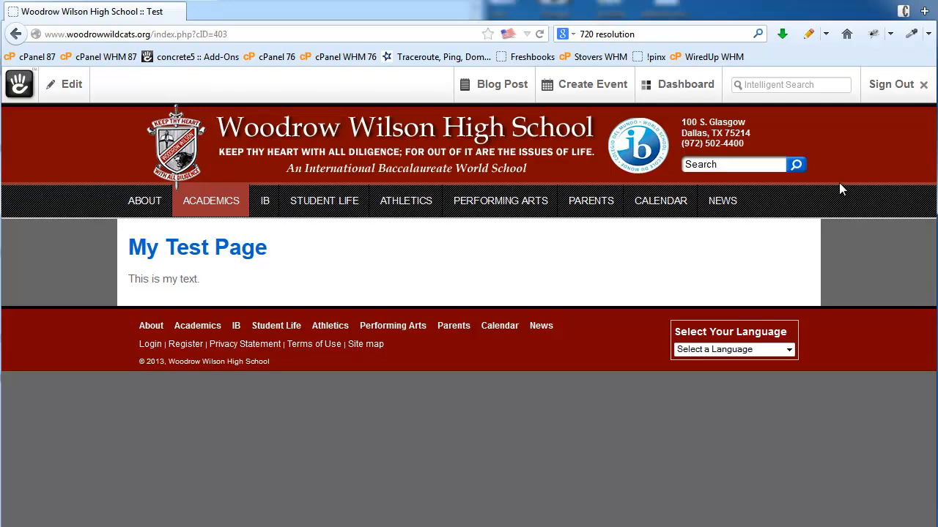
pyautogui.click(685, 90)
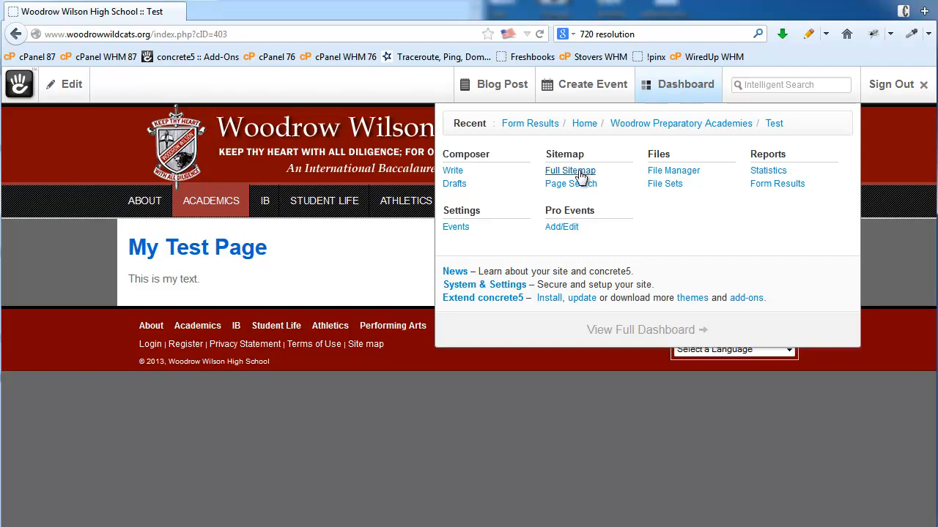
pyautogui.click(581, 177)
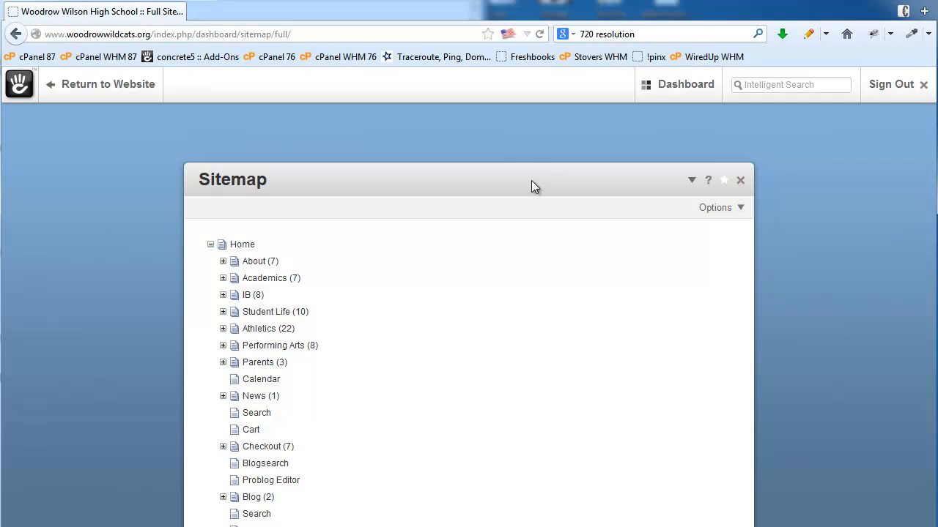
# - Expand the Academics branch and try opening the Texas A&M Commerce Partnership page options
pyautogui.hotkey('ctrl', 'a')
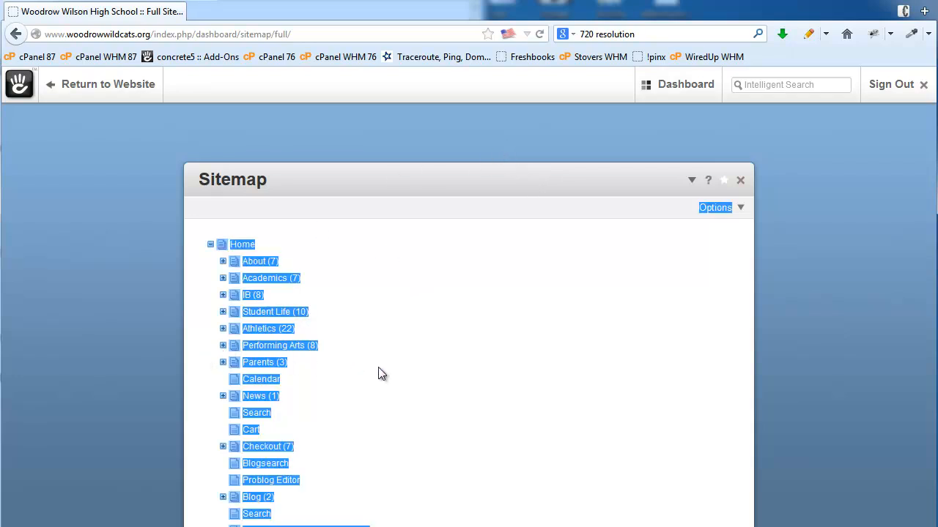
pyautogui.click(224, 279)
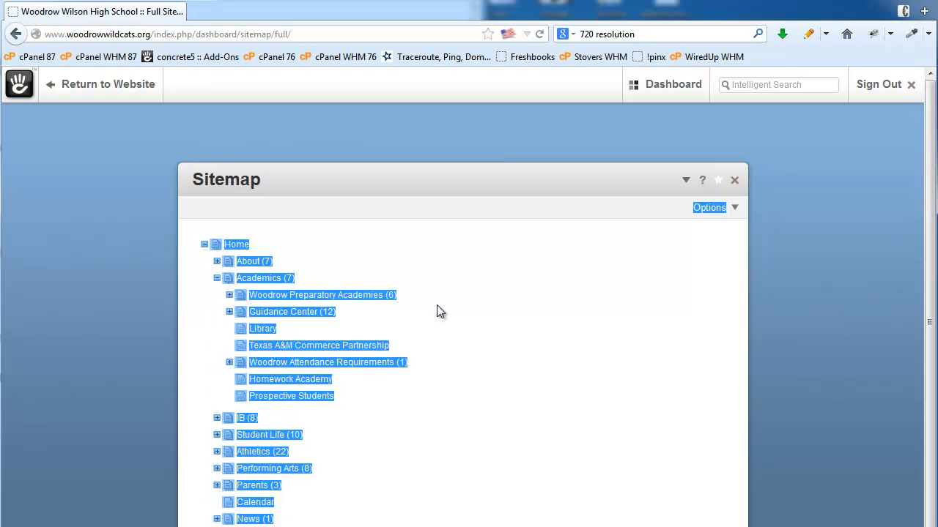
pyautogui.click(356, 353)
pyautogui.click(424, 321)
pyautogui.rightClick(309, 330)
pyautogui.click(415, 316)
pyautogui.scroll(-1, 342, 448)
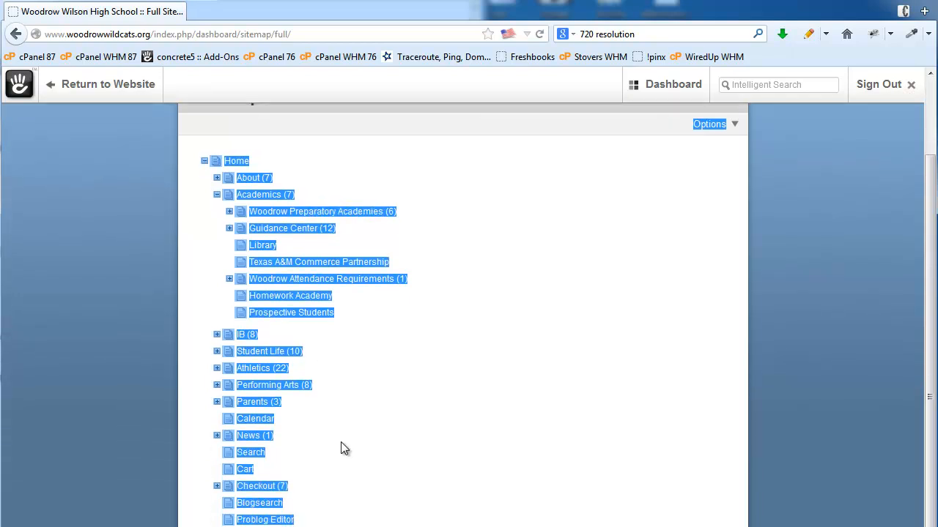
pyautogui.scroll(1, 341, 447)
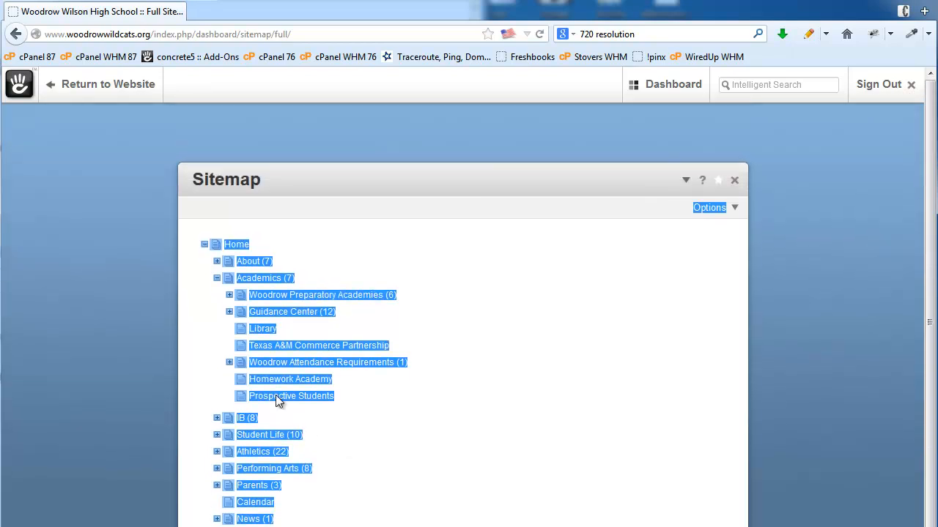
# - Expand Woodrow Preparatory Academies to reveal Test, then close and reopen the Full Sitemap
pyautogui.click(229, 295)
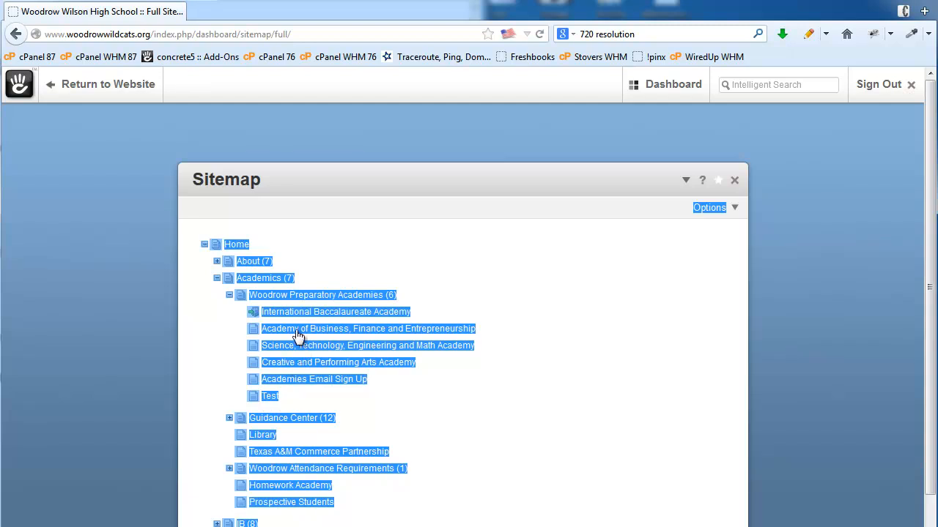
pyautogui.click(735, 180)
pyautogui.moveTo(697, 86)
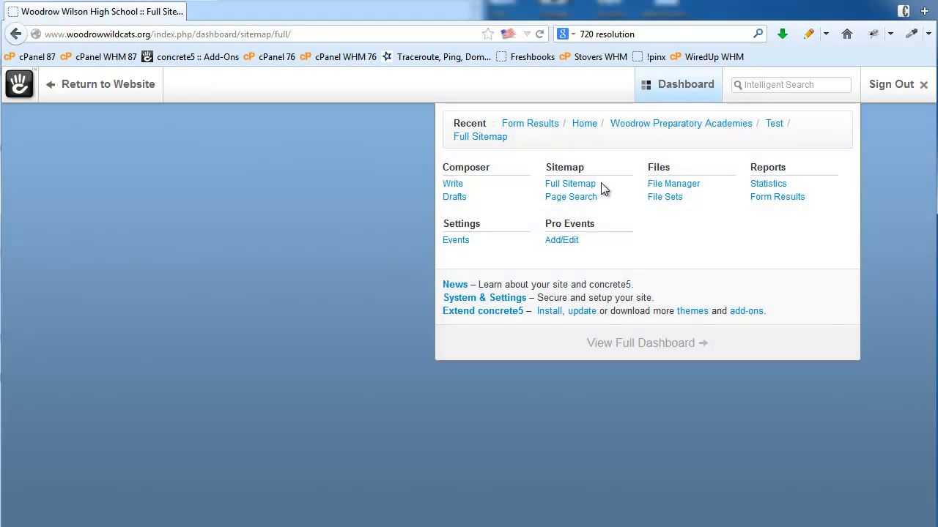
pyautogui.click(569, 186)
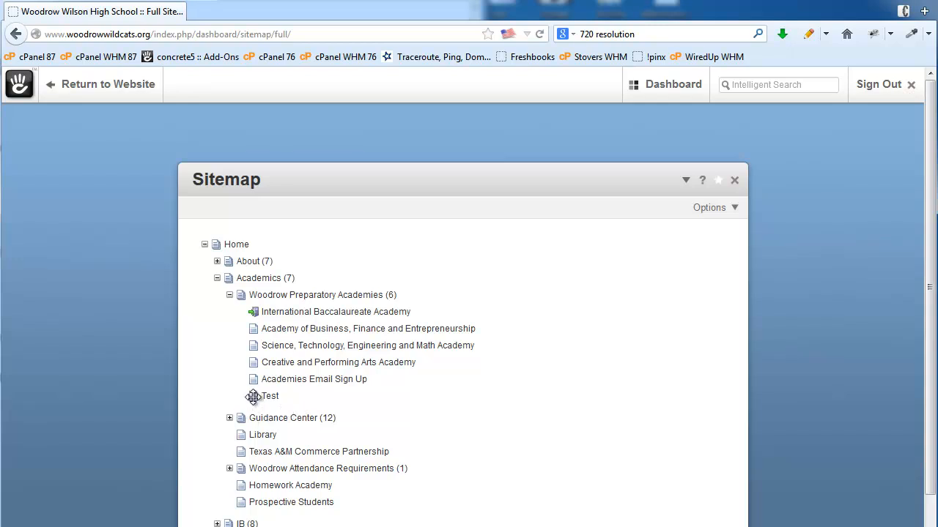
# - Move the Test page directly under Academics, collapse Woodrow Preparatory Academies, and return to the website
pyautogui.moveTo(253, 396); pyautogui.dragTo(244, 279)
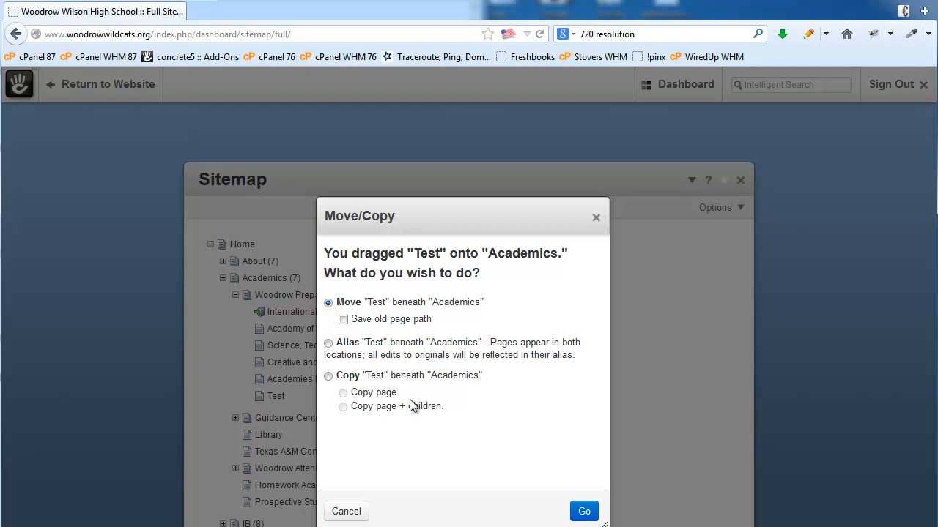
pyautogui.click(584, 513)
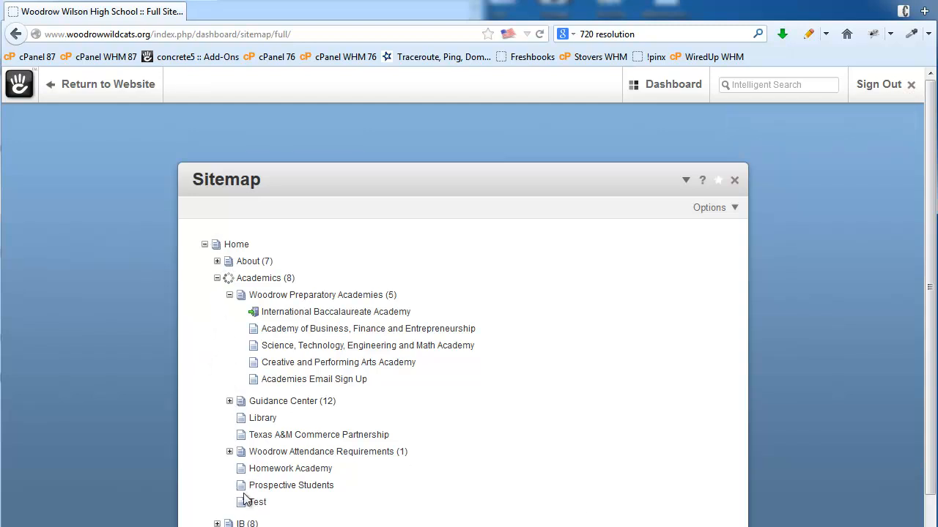
pyautogui.click(230, 296)
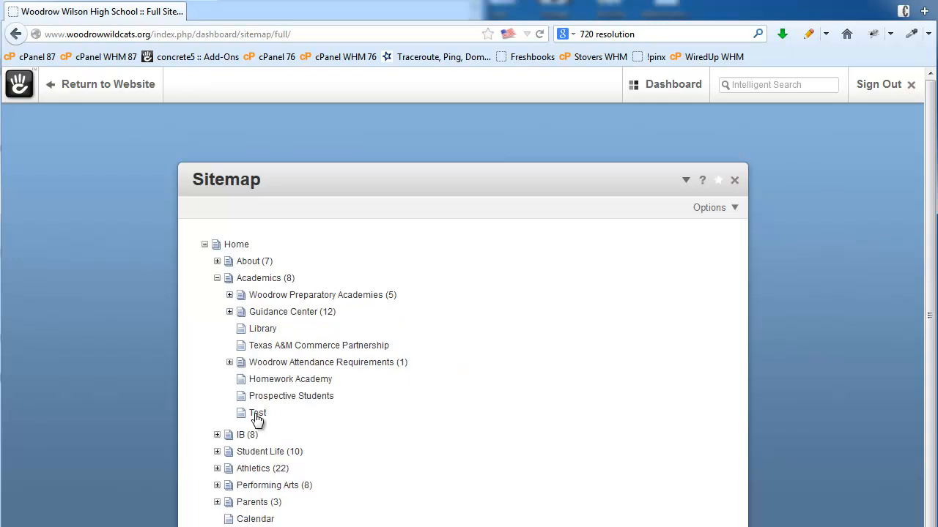
pyautogui.click(111, 83)
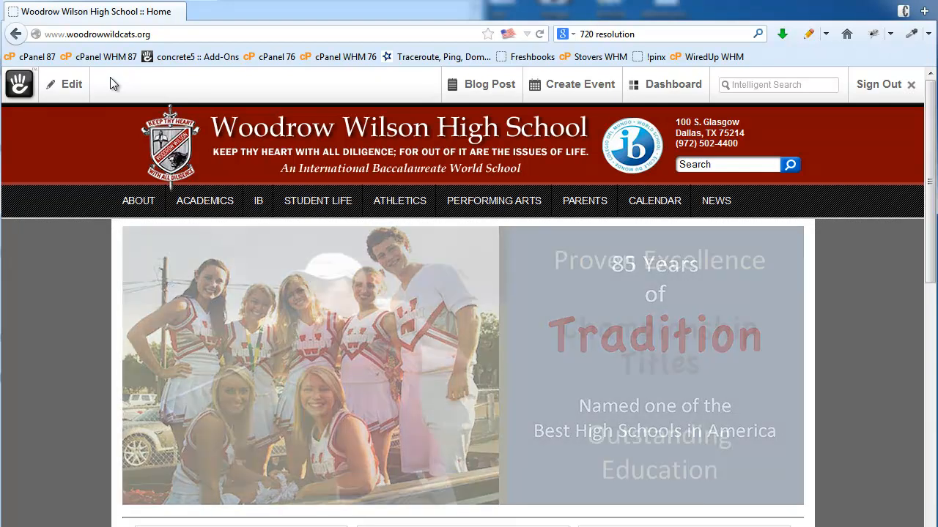
# - Open the Test page from the ACADEMICS menu and bring up its Edit options
pyautogui.moveTo(220, 208)
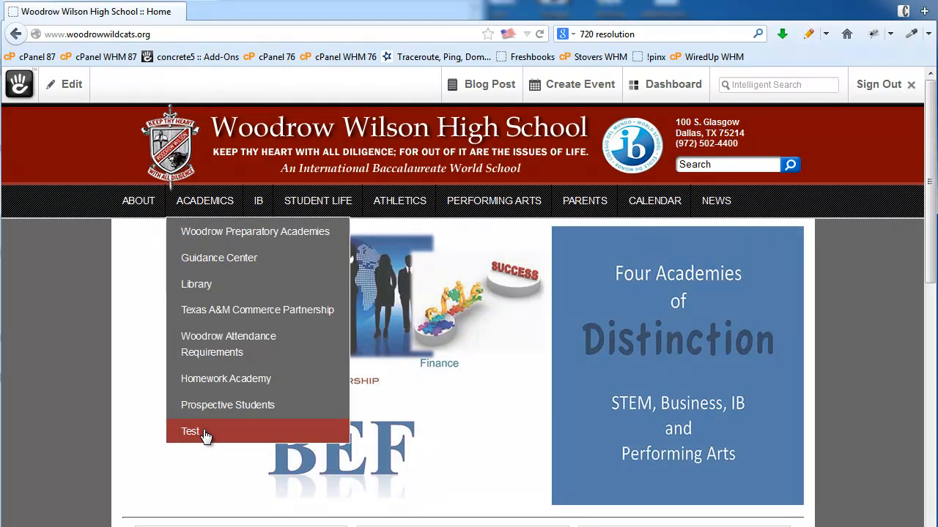
pyautogui.click(204, 433)
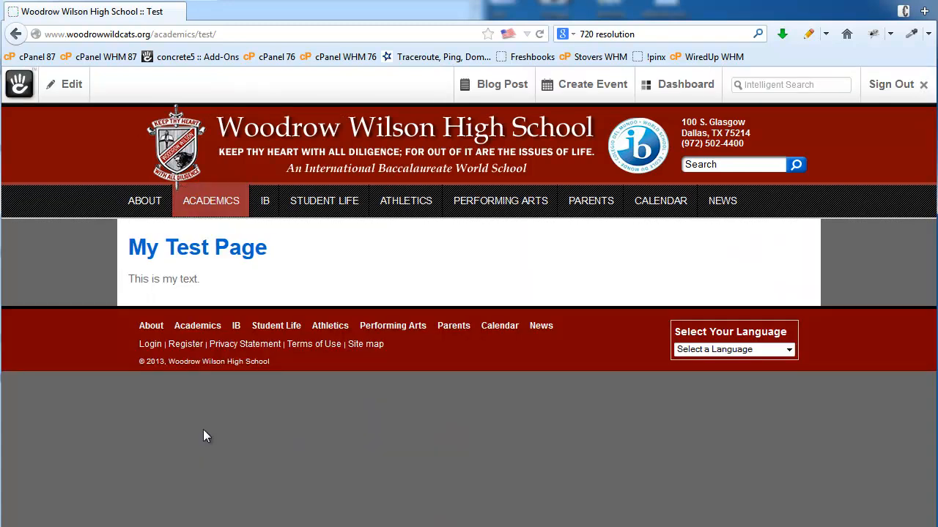
pyautogui.click(65, 86)
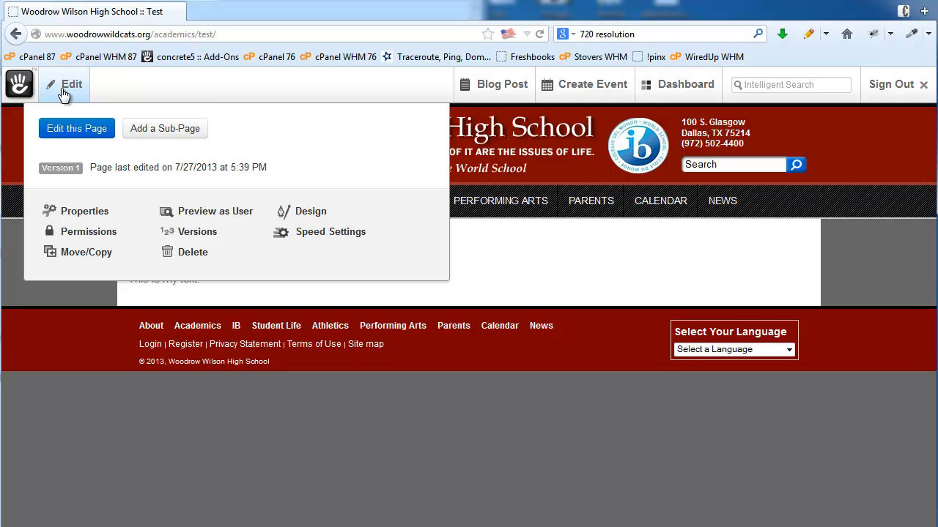
# - Open the Test page properties and go through its name and meta fields in Custom Attributes
pyautogui.click(79, 218)
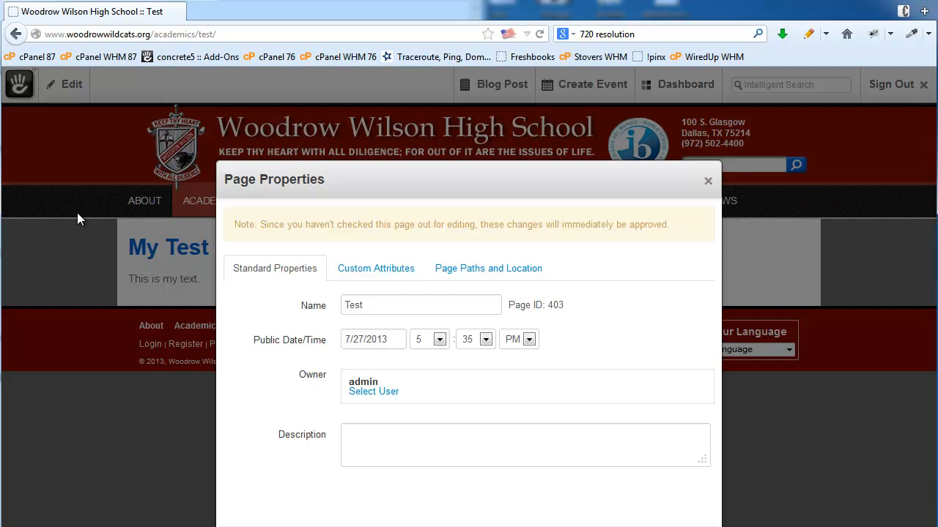
pyautogui.doubleClick(367, 305)
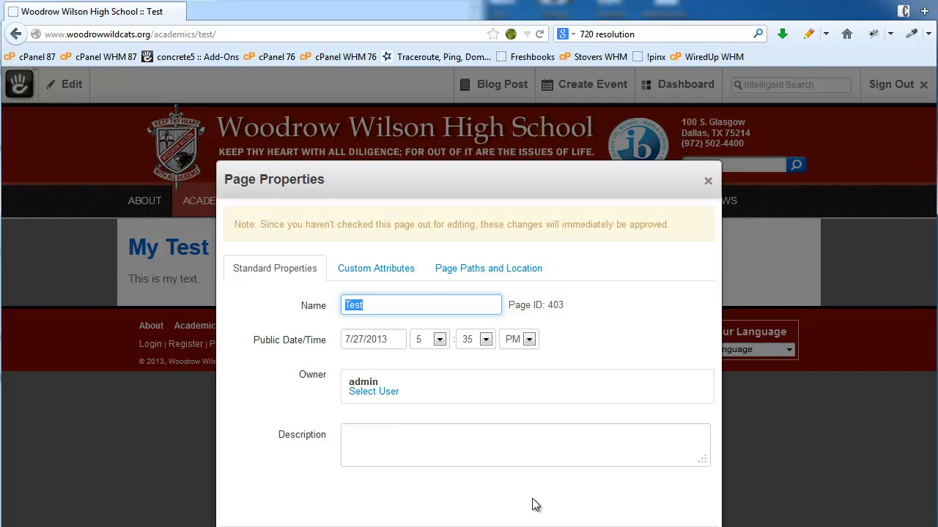
pyautogui.click(640, 314)
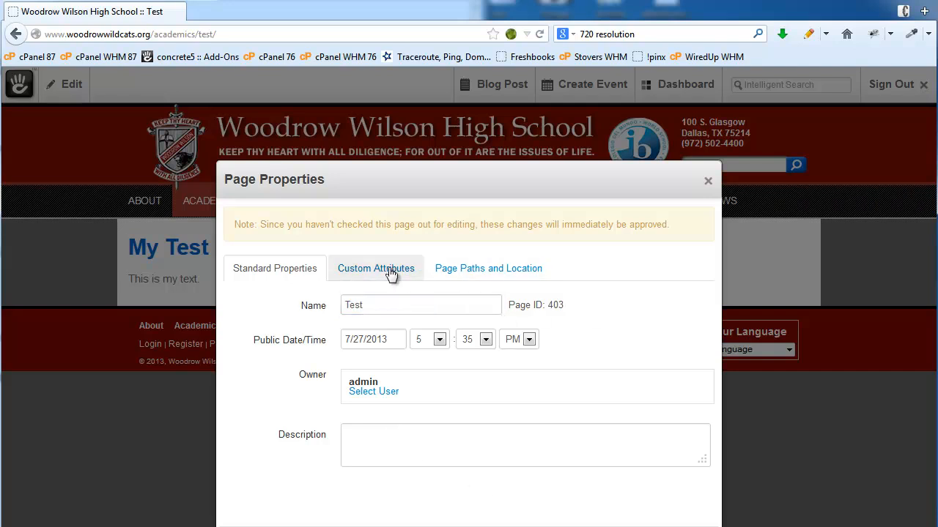
pyautogui.click(391, 273)
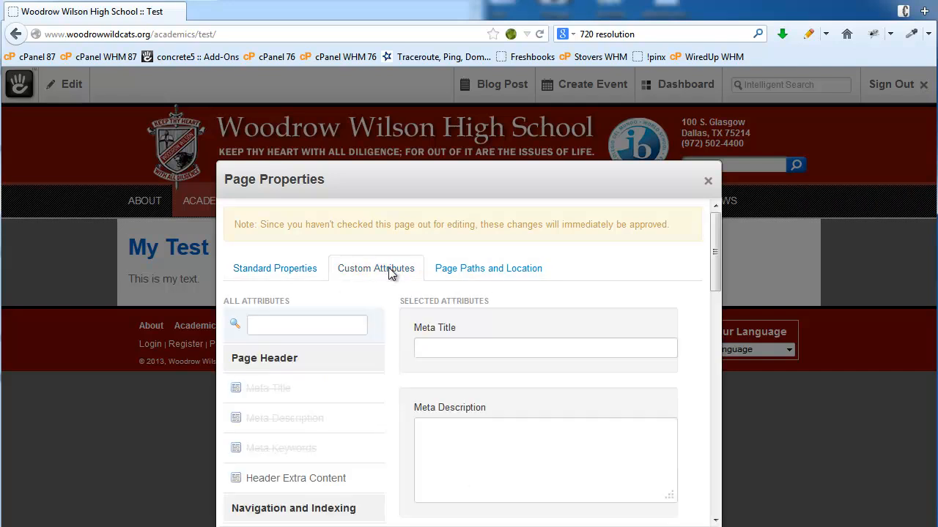
pyautogui.click(445, 347)
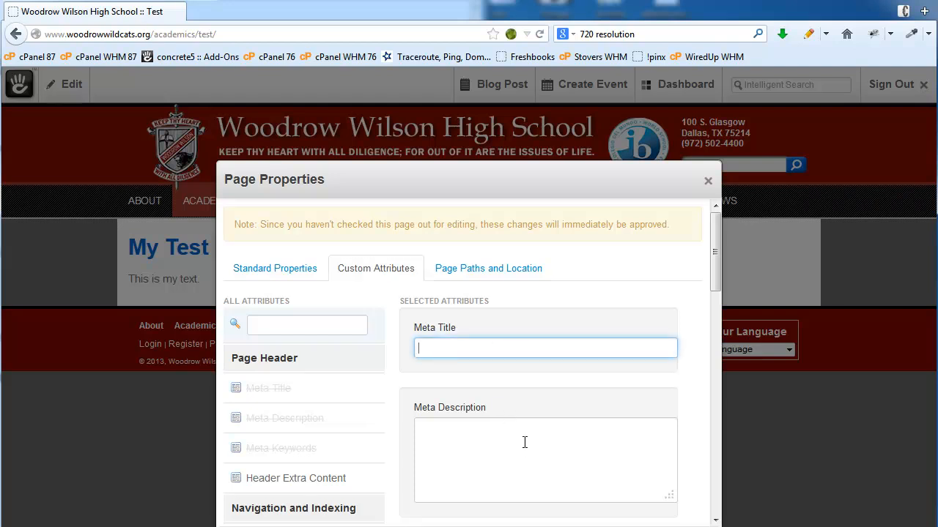
pyautogui.click(525, 445)
pyautogui.scroll(-3, 580, 443)
pyautogui.click(508, 462)
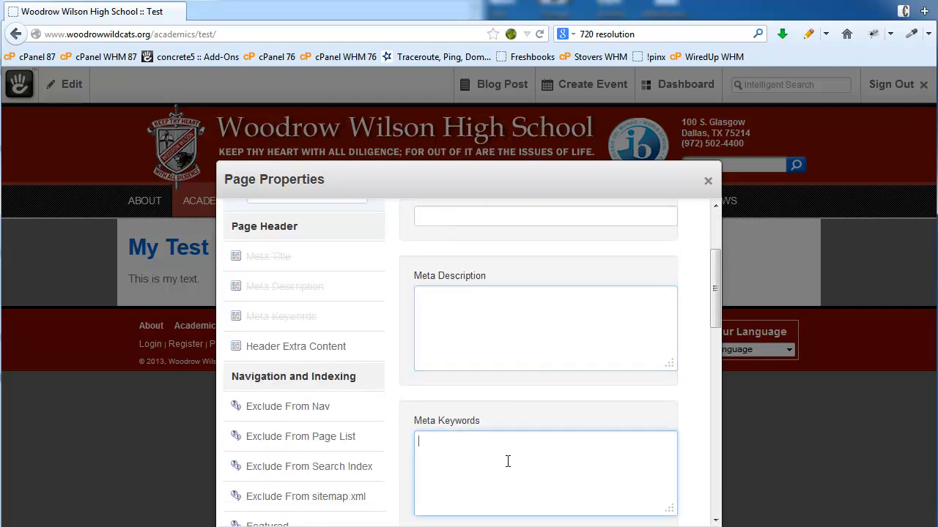
pyautogui.scroll(-3, 555, 471)
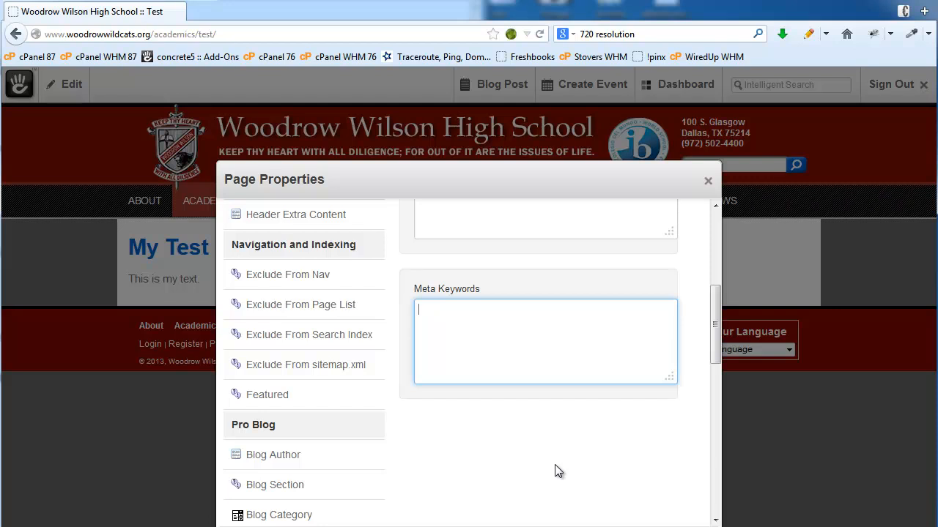
# - Add the Exclude From Nav attribute set to Yes and save the page properties
pyautogui.click(258, 278)
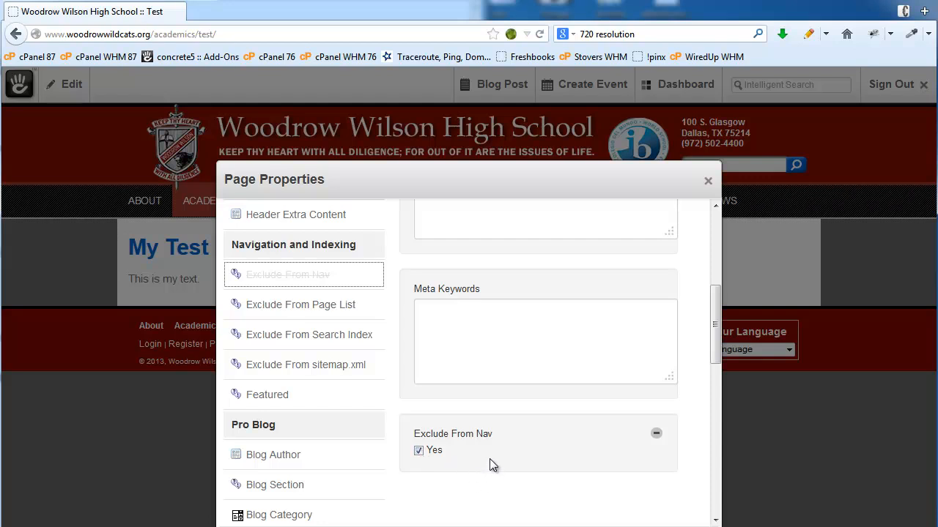
pyautogui.scroll(-3, 489, 458)
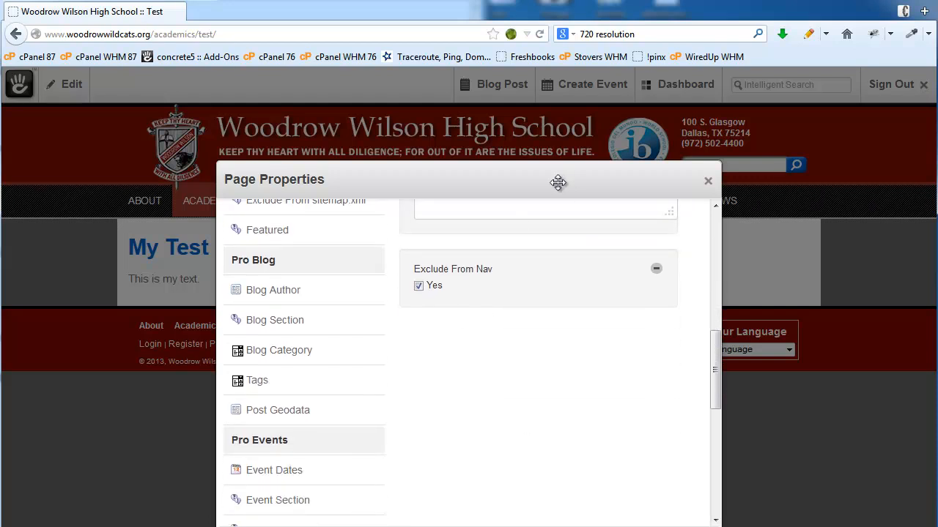
pyautogui.moveTo(559, 184); pyautogui.dragTo(524, 121)
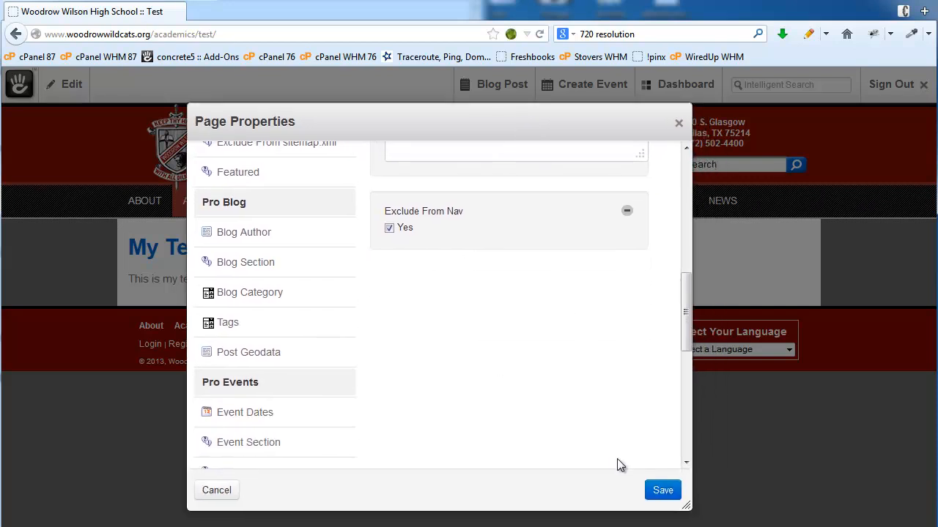
pyautogui.click(664, 492)
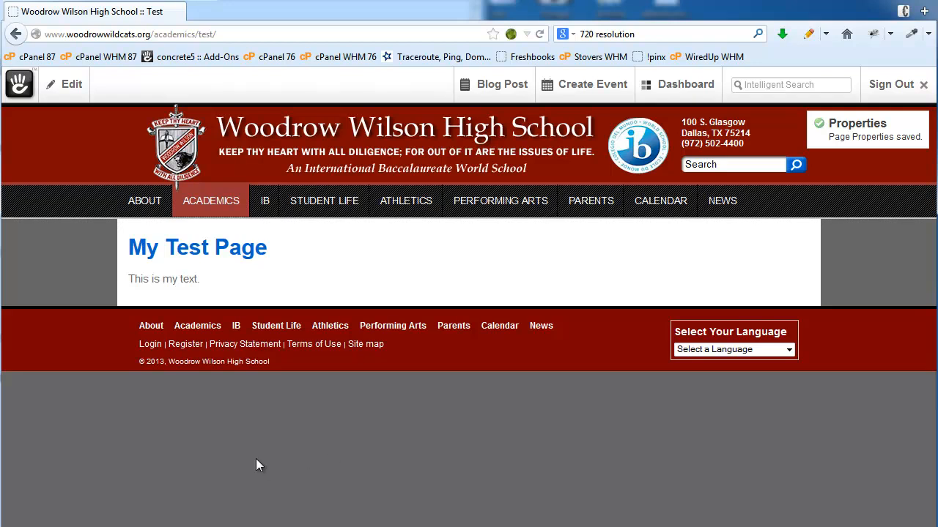
# - Reload the Test page and confirm the ACADEMICS menu no longer lists Test
pyautogui.moveTo(200, 207)
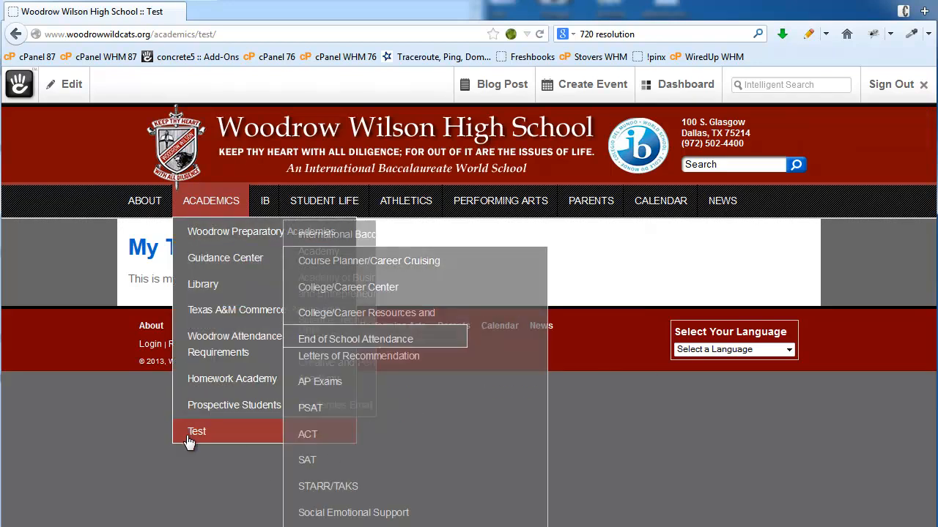
pyautogui.click(65, 92)
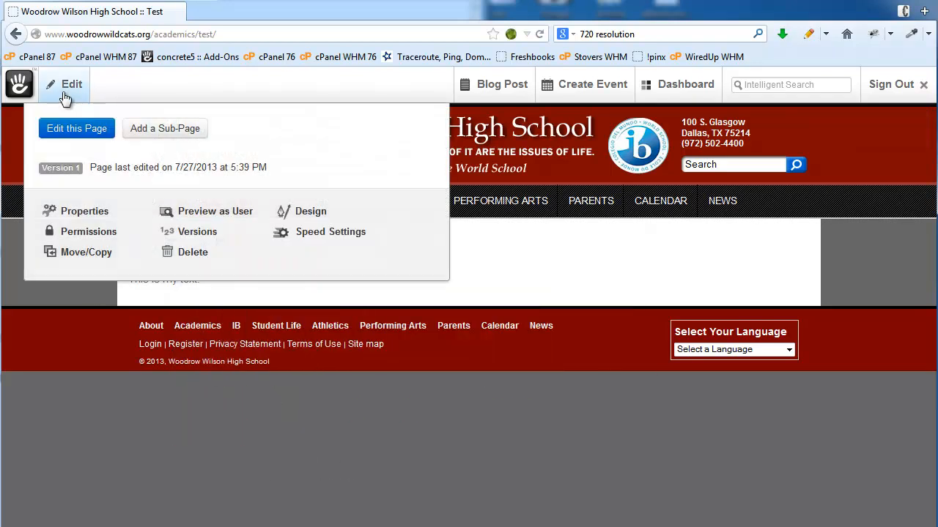
pyautogui.click(618, 403)
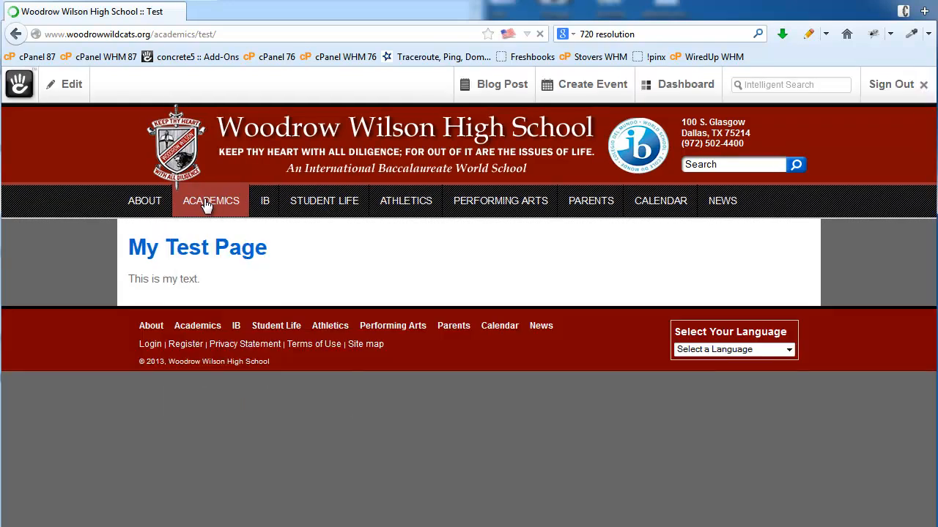
pyautogui.moveTo(219, 209)
pyautogui.click(679, 86)
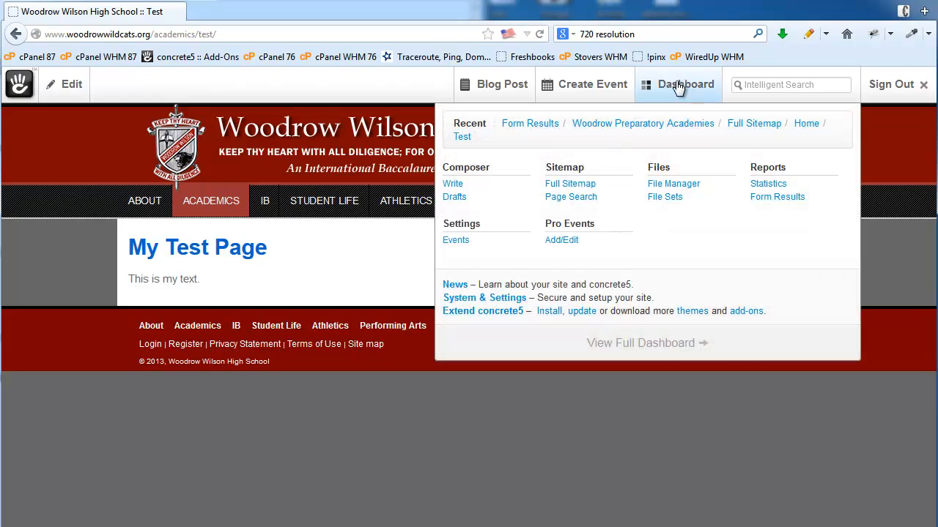
# - From the full sitemap, set the Test page's Exclude From Nav attribute to Yes and save
pyautogui.click(578, 186)
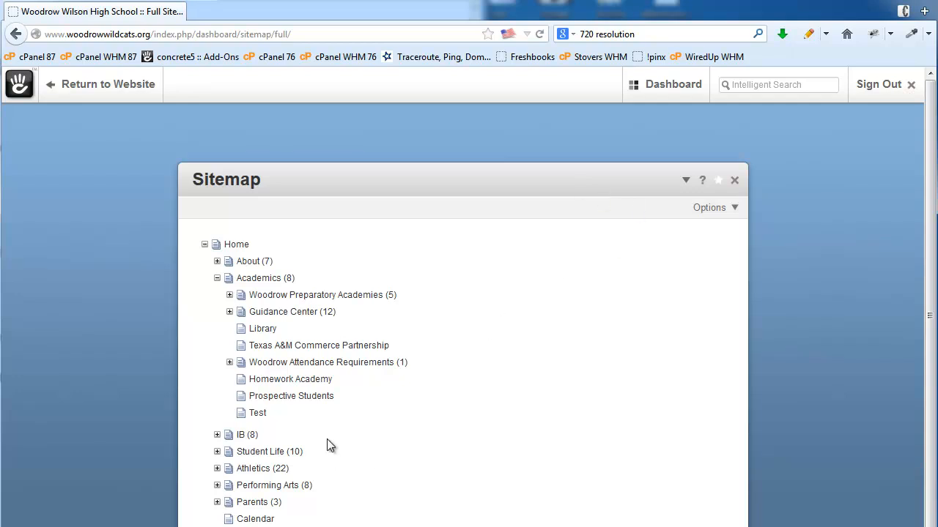
pyautogui.click(257, 415)
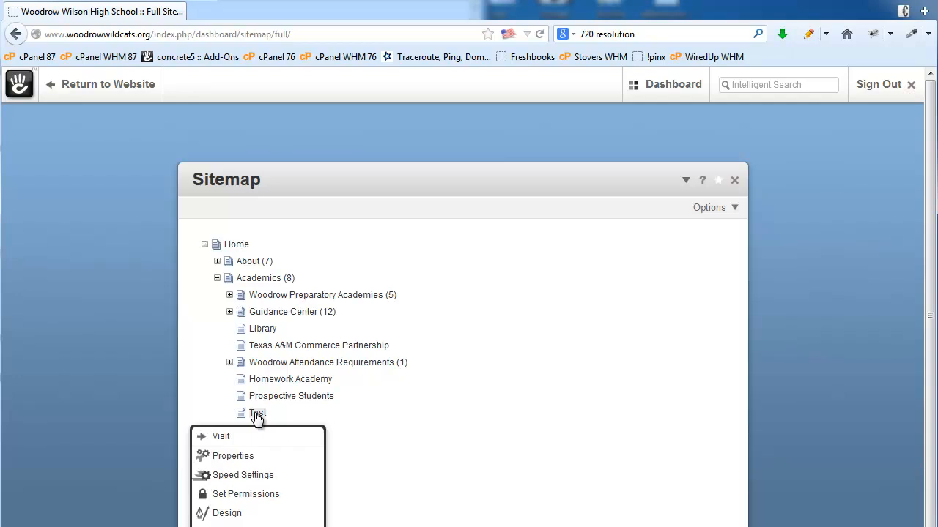
pyautogui.click(249, 458)
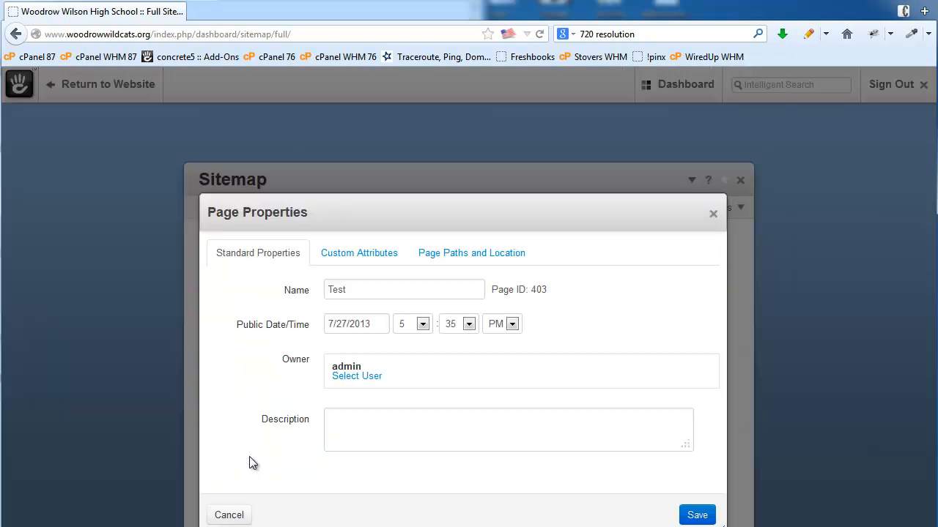
pyautogui.click(374, 257)
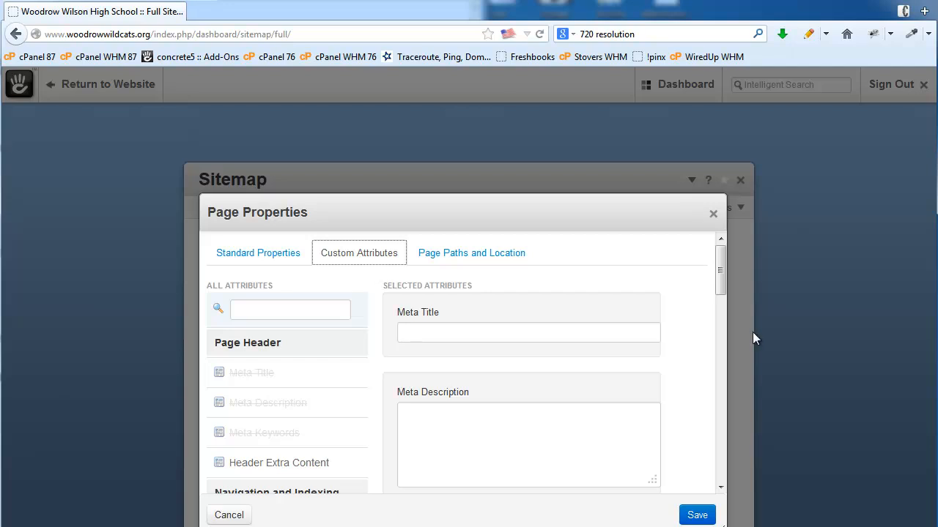
pyautogui.scroll(-10, 701, 361)
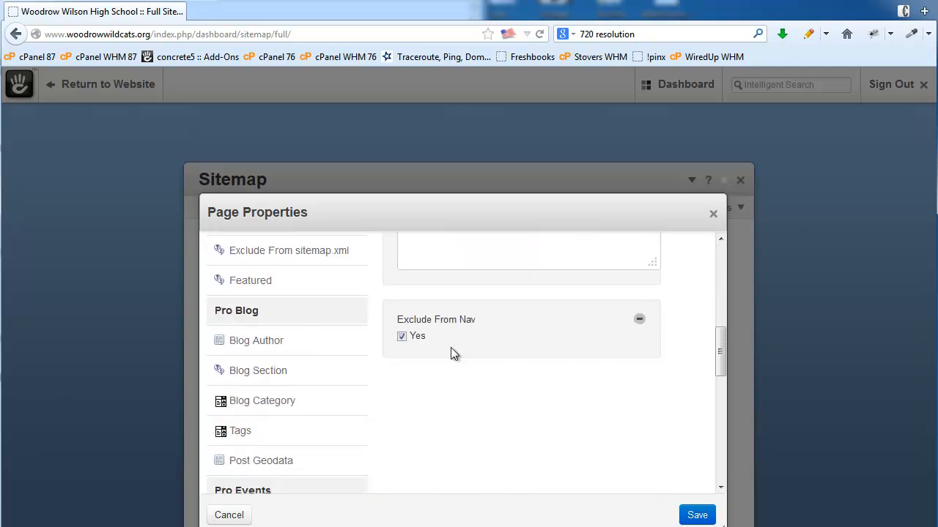
pyautogui.click(402, 337)
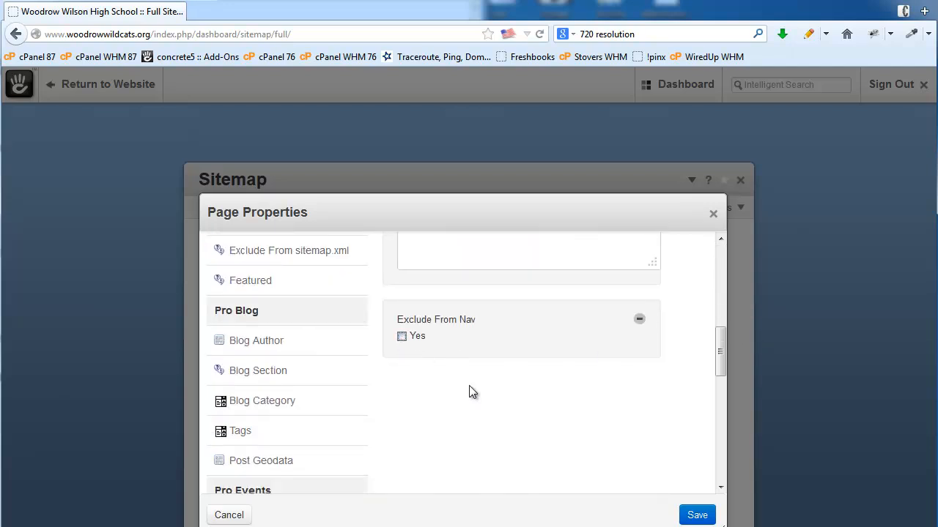
pyautogui.click(695, 515)
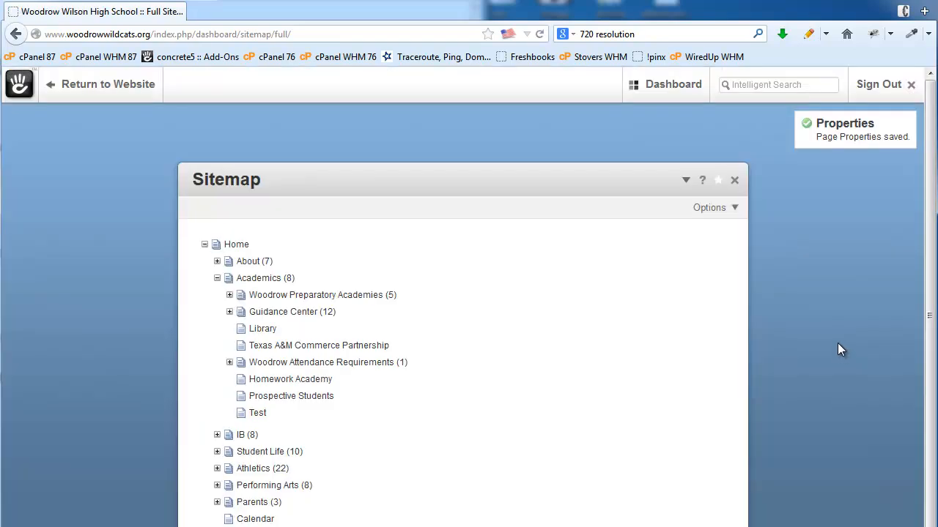
pyautogui.click(257, 414)
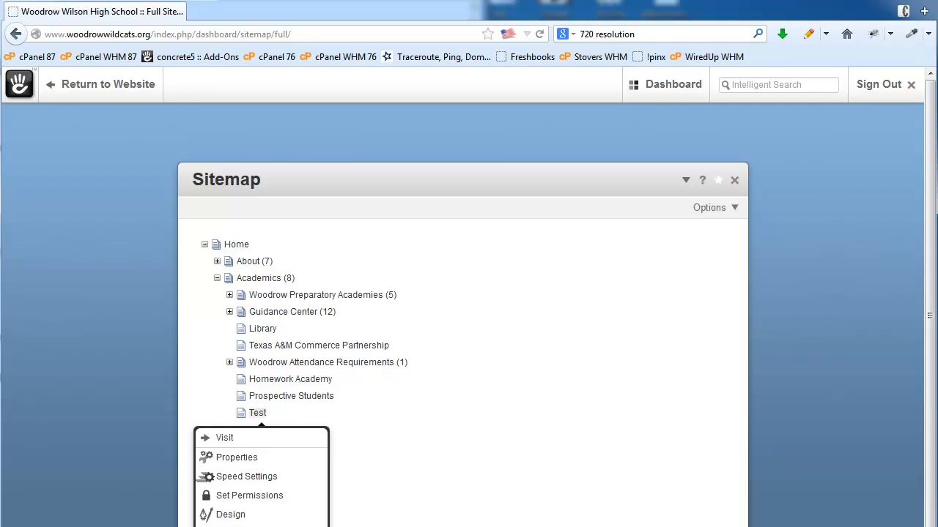
# - In the Test page's design settings, select the Left Sidebar page type and save
pyautogui.click(232, 516)
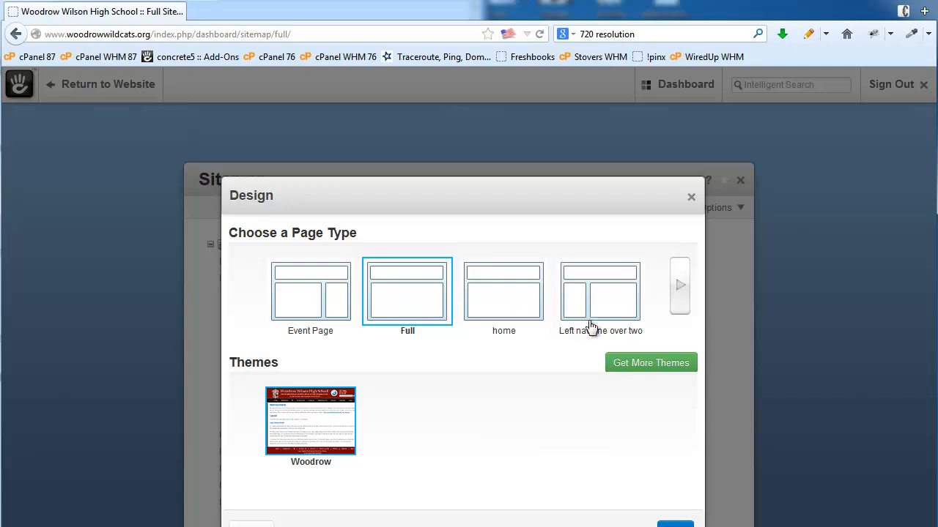
pyautogui.click(681, 290)
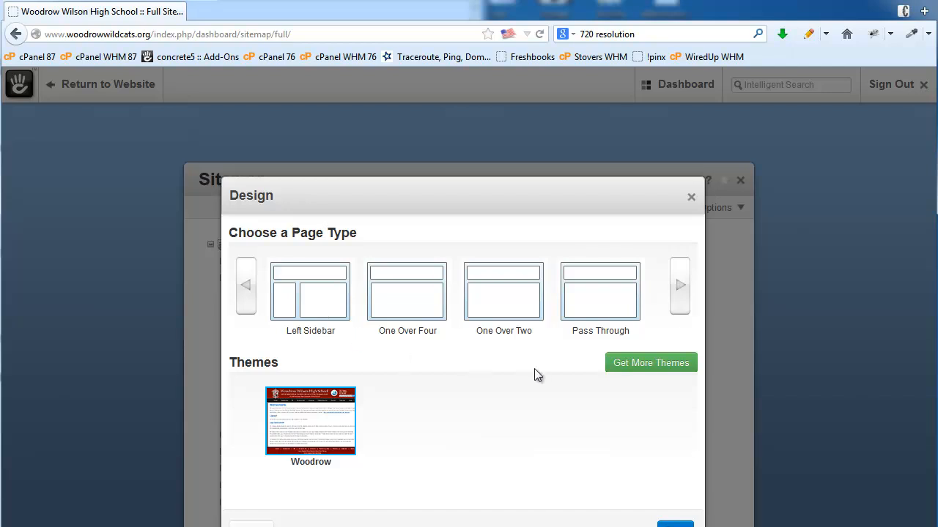
pyautogui.click(288, 295)
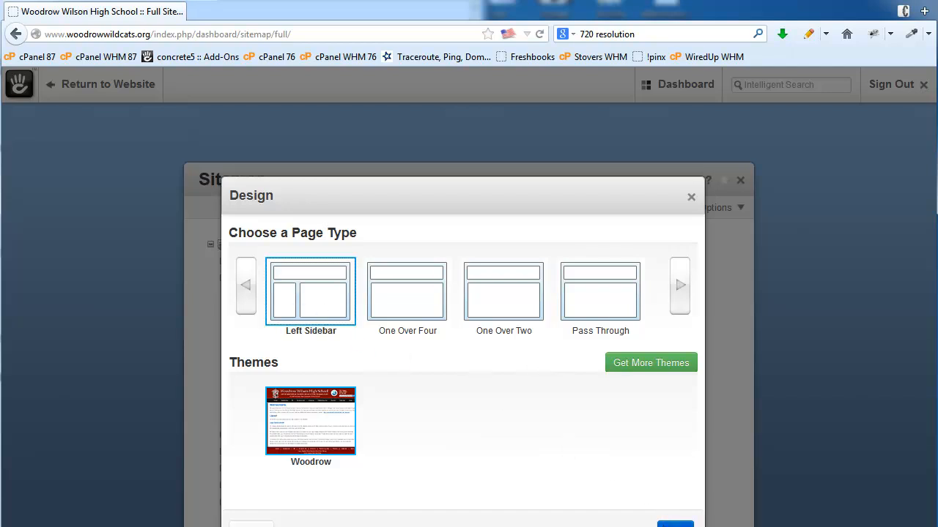
pyautogui.click(673, 523)
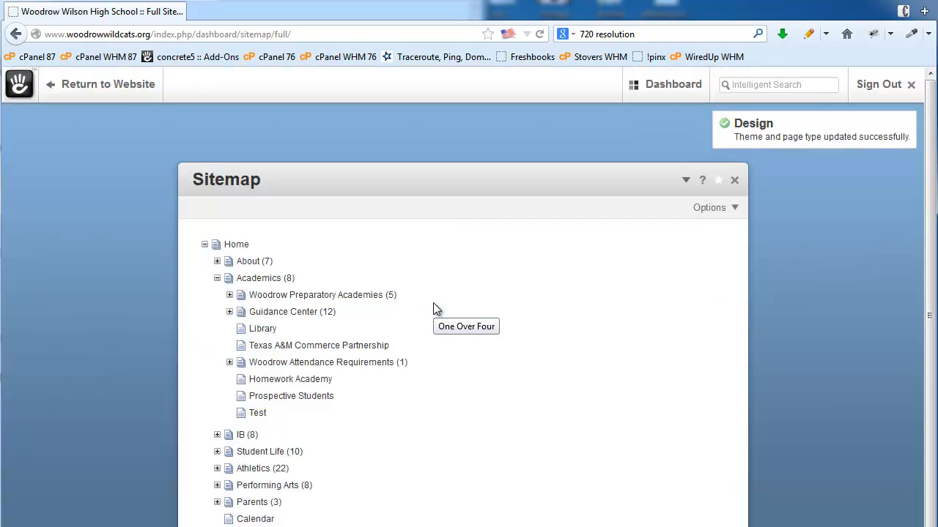
pyautogui.click(257, 416)
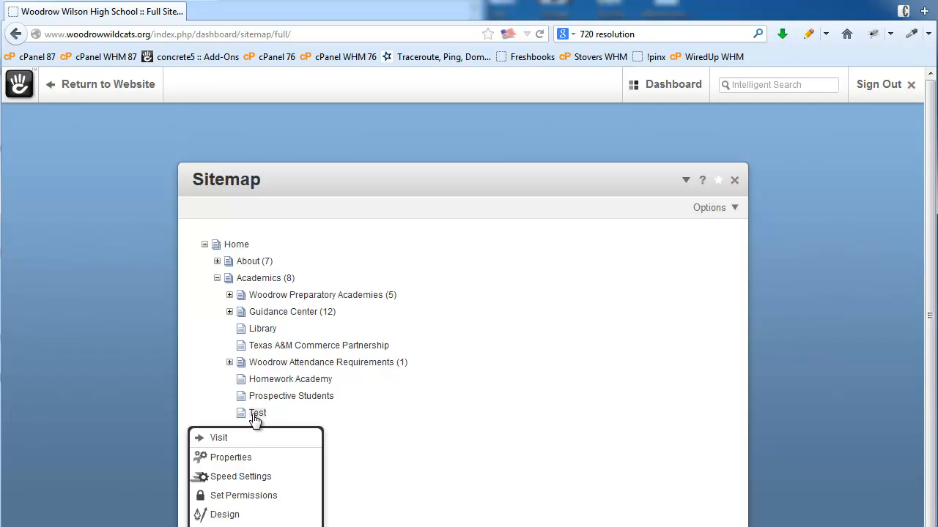
# - Delete the Test page under Academics and confirm the deletion
pyautogui.scroll(-3, 414, 421)
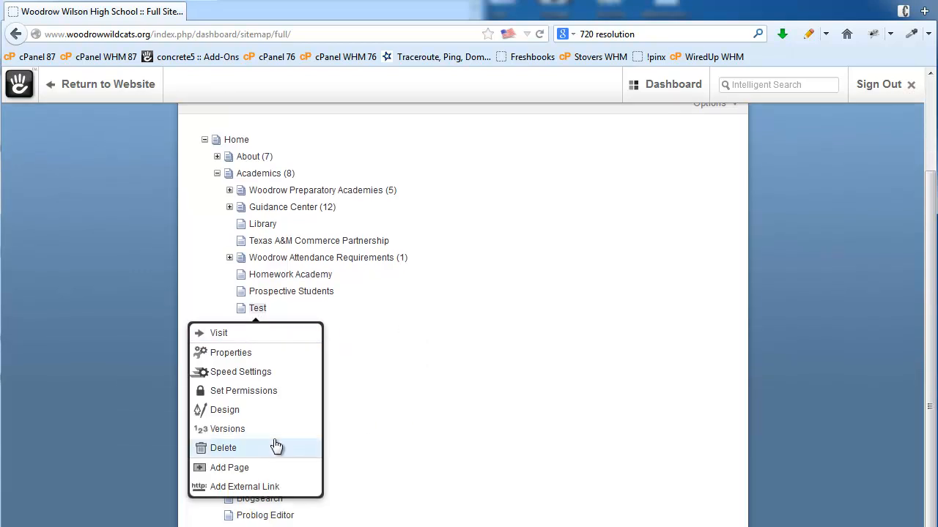
pyautogui.click(218, 452)
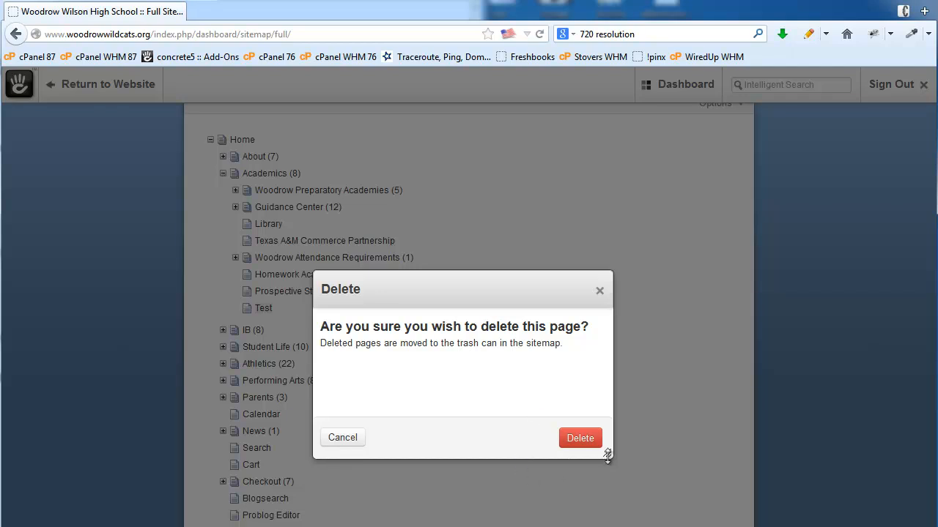
pyautogui.click(584, 441)
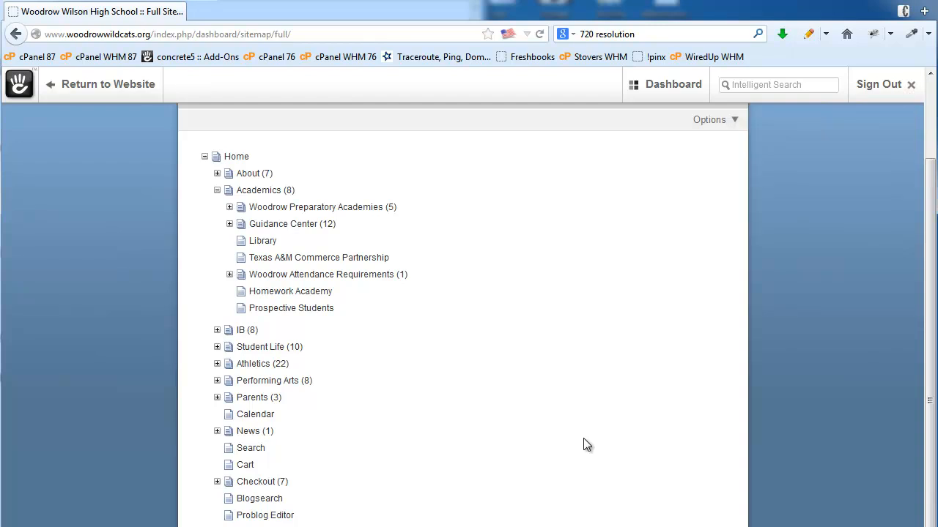
pyautogui.moveTo(656, 88)
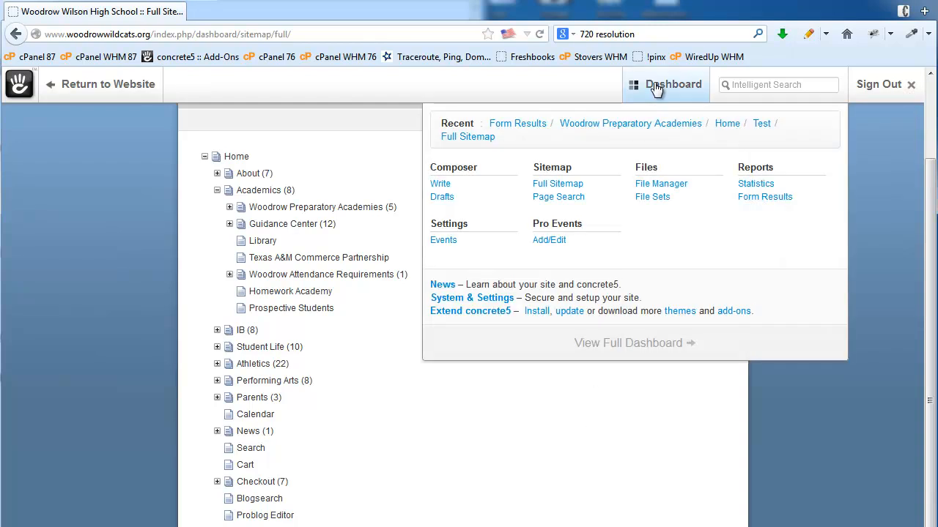
# - In the File Manager, upload johnsonPumpkin.jpg from the pumpkins > pumpkins2011 folder
pyautogui.click(664, 186)
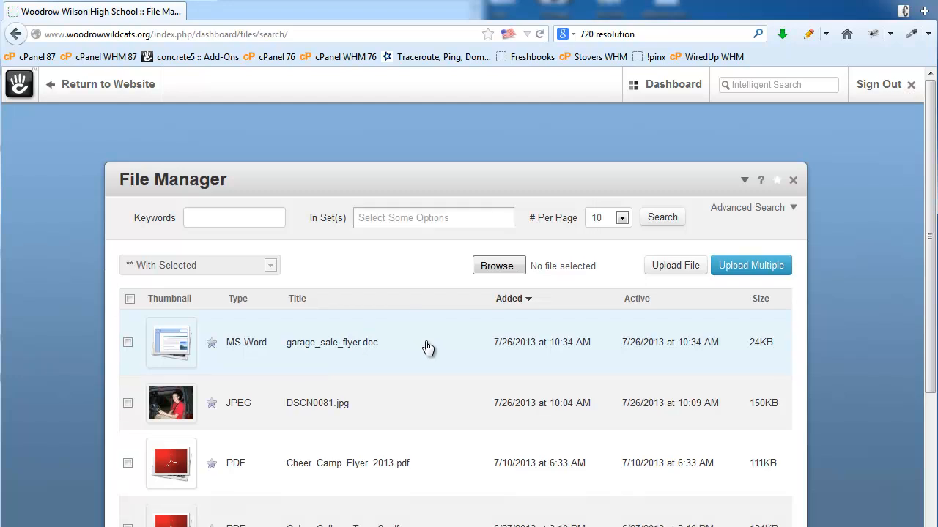
pyautogui.click(222, 219)
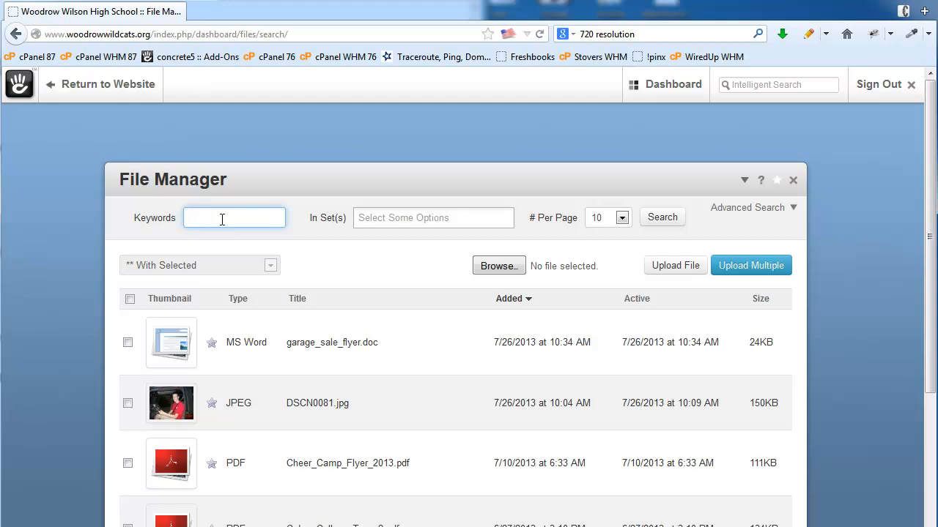
pyautogui.click(498, 266)
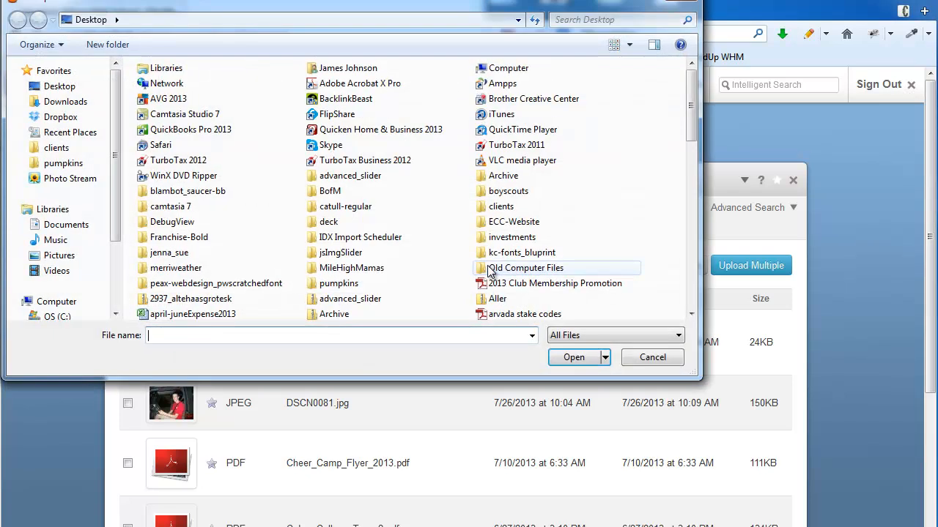
pyautogui.click(63, 163)
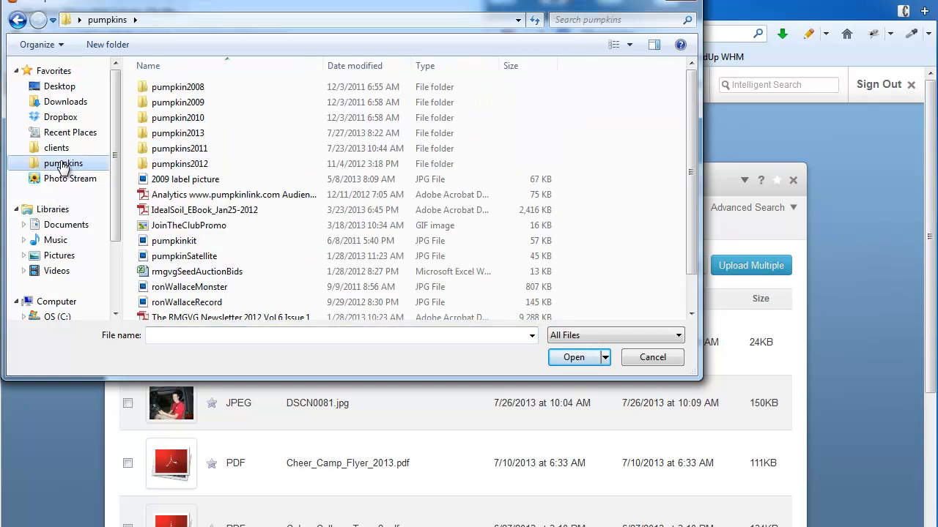
pyautogui.doubleClick(196, 148)
pyautogui.scroll(-5, 493, 219)
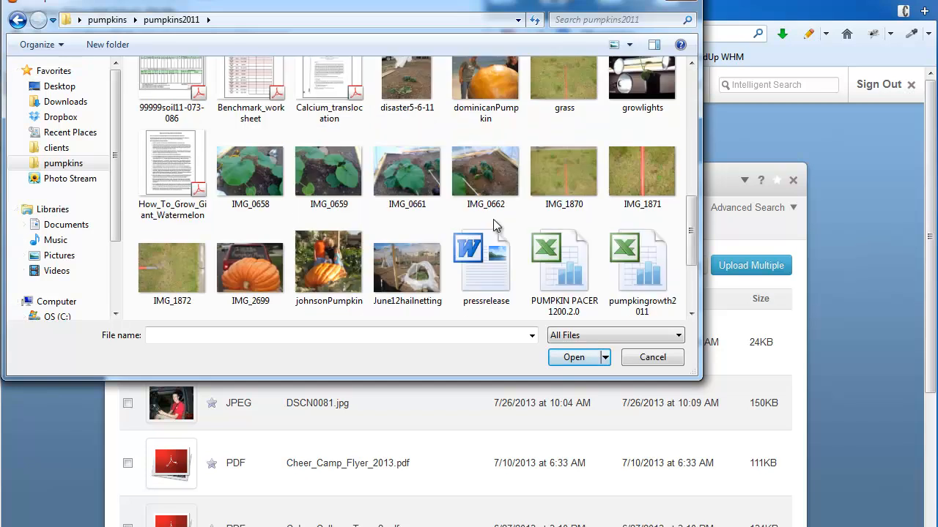
pyautogui.scroll(-3, 493, 219)
pyautogui.doubleClick(325, 80)
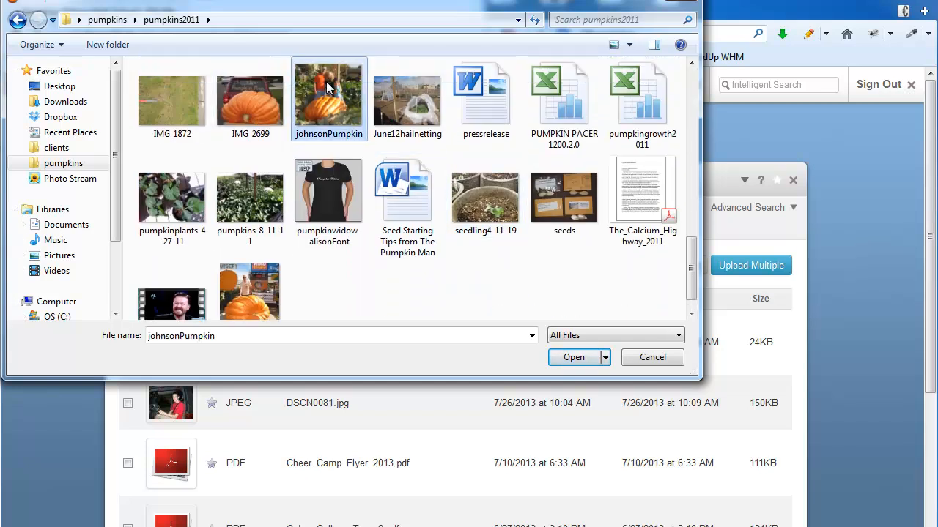
pyautogui.click(680, 267)
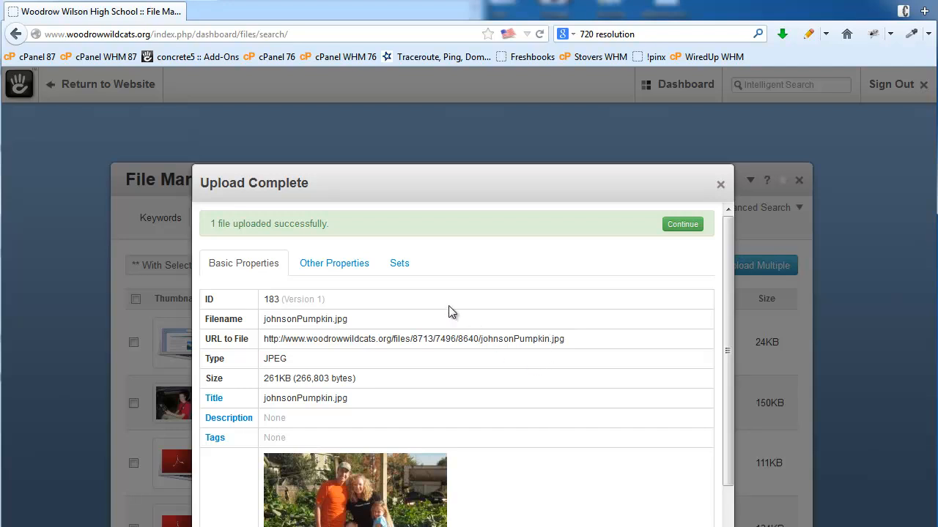
# - Assign johnsonPumpkin.jpg to the Calendar and Parents Files sets, then continue to the file list
pyautogui.click(399, 268)
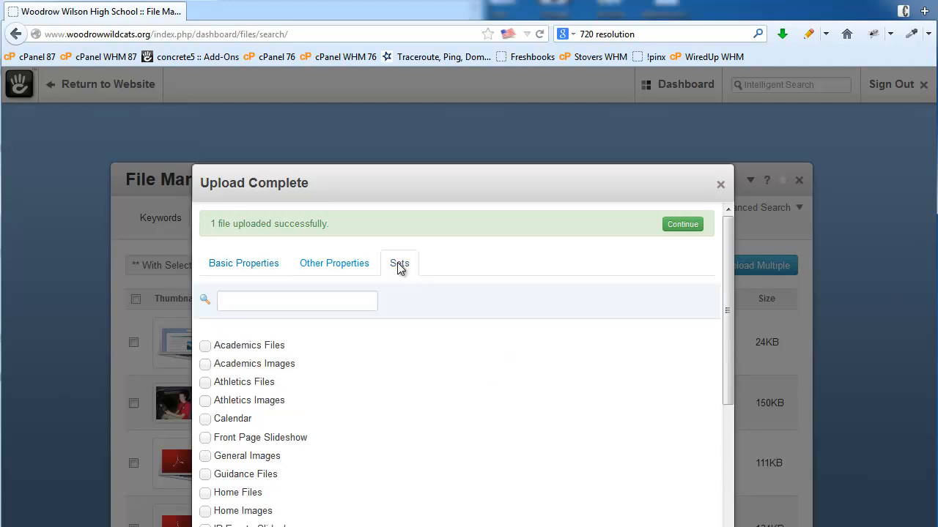
pyautogui.scroll(-3, 490, 375)
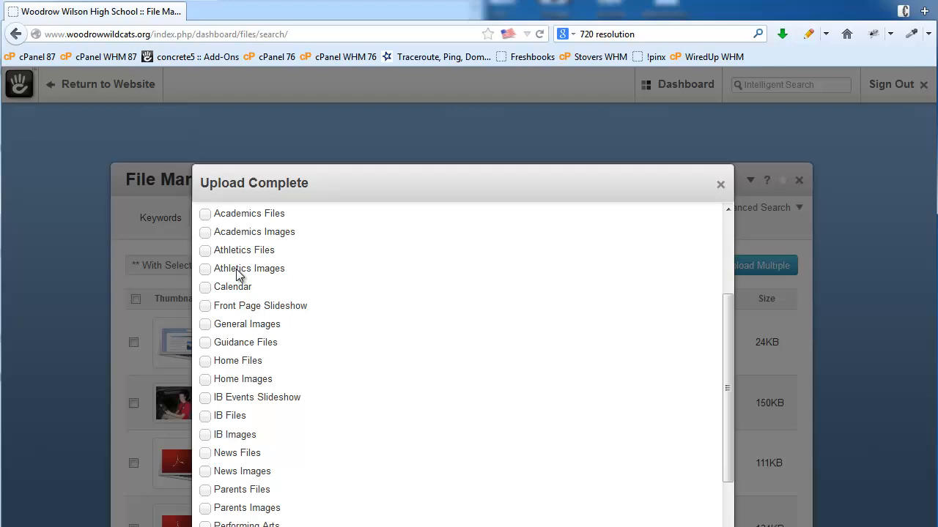
pyautogui.click(206, 289)
pyautogui.scroll(-3, 493, 381)
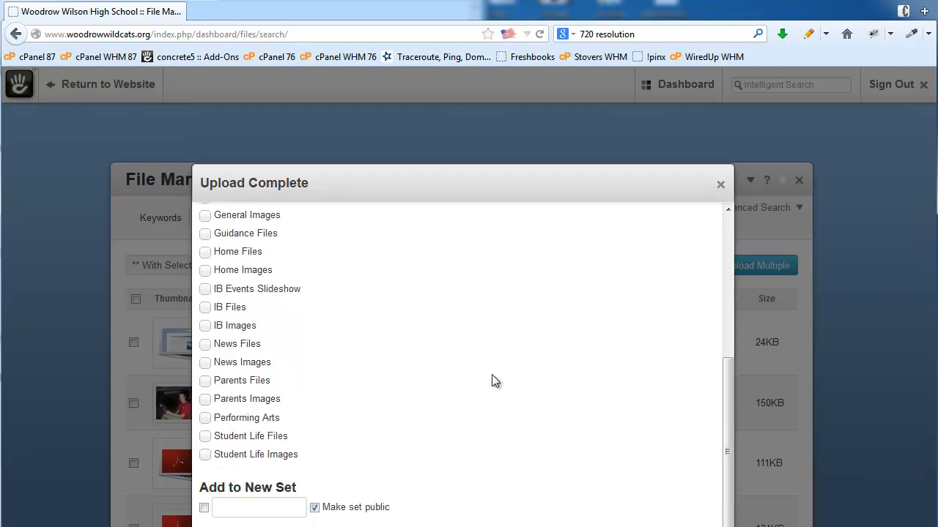
pyautogui.click(205, 381)
pyautogui.click(221, 526)
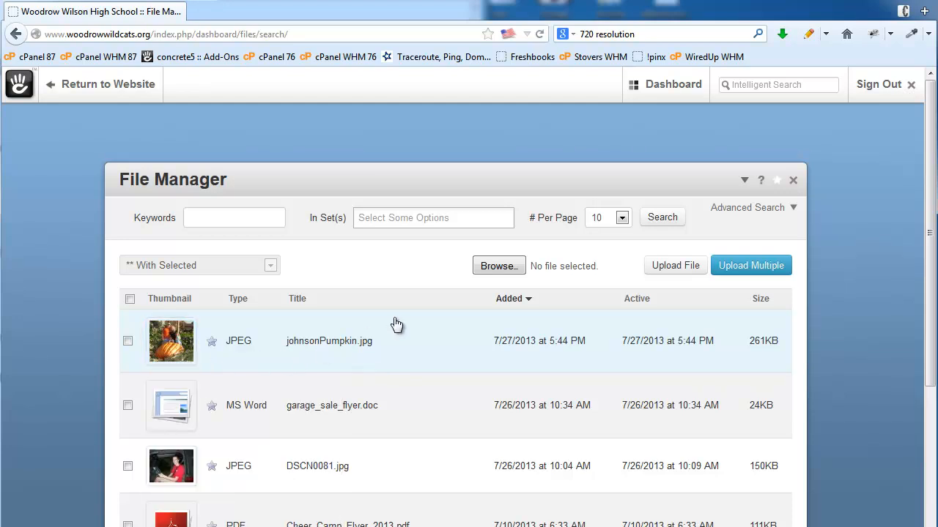
pyautogui.click(378, 219)
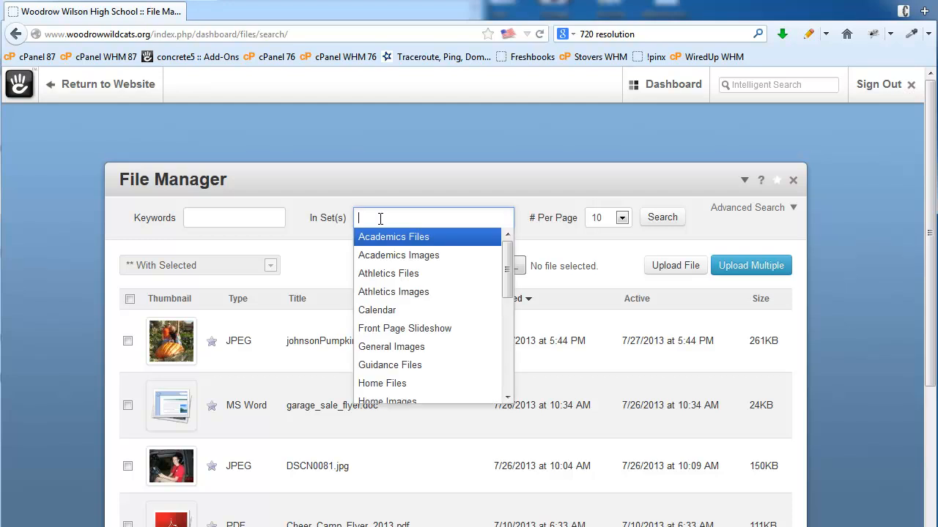
pyautogui.click(392, 311)
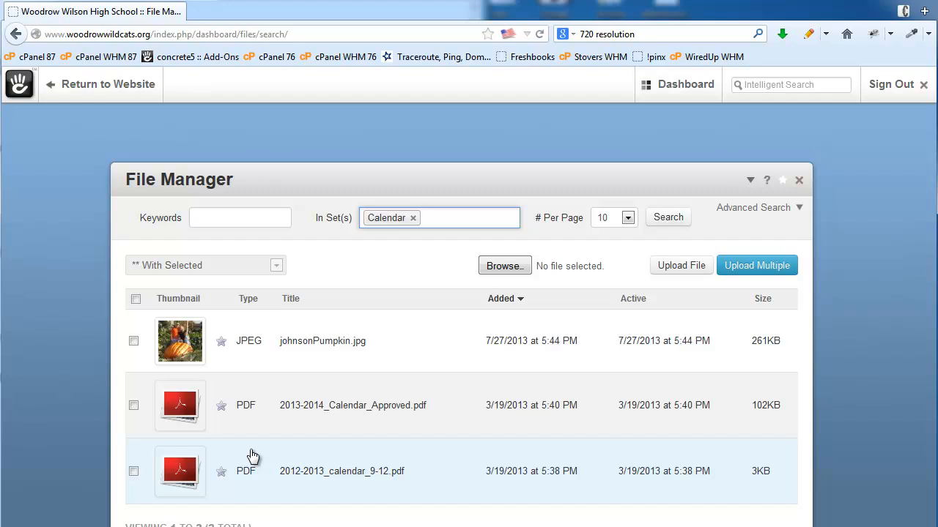
pyautogui.click(411, 218)
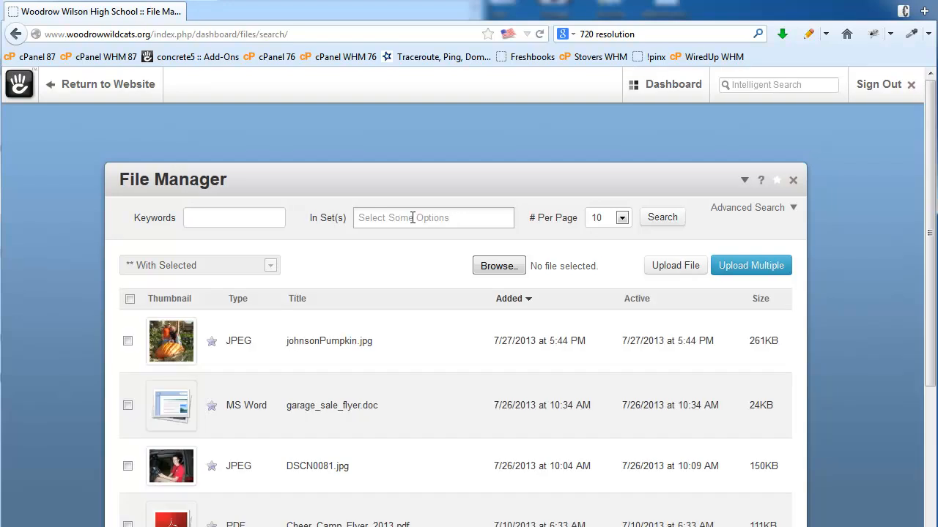
# - Open Reports > Form Results, listing Join PTA (6 submissions) and IB Parent Support Group (2), then reopen the Dashboard panel
pyautogui.moveTo(653, 97)
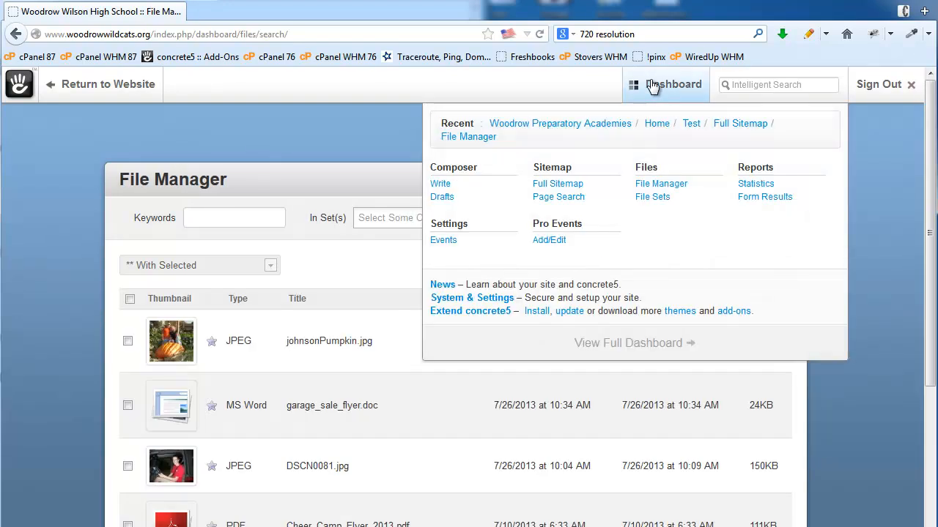
pyautogui.click(772, 198)
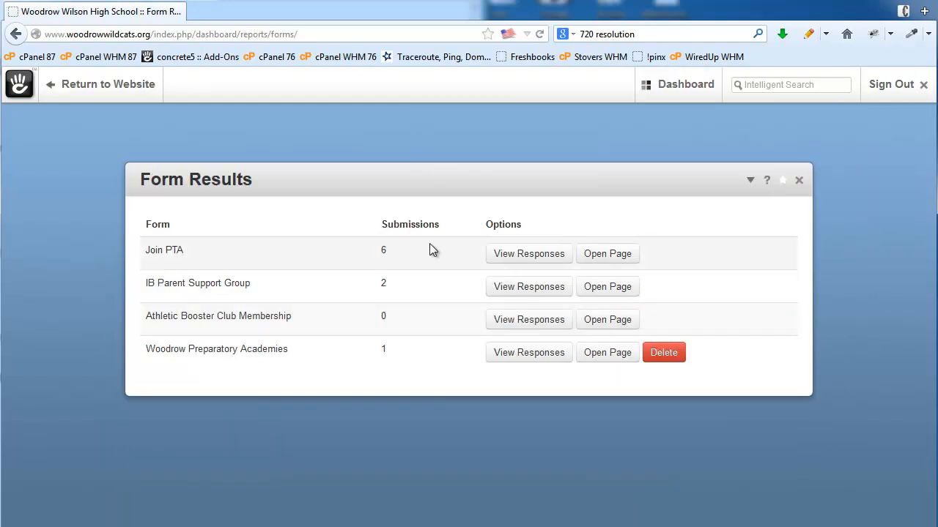
pyautogui.click(684, 93)
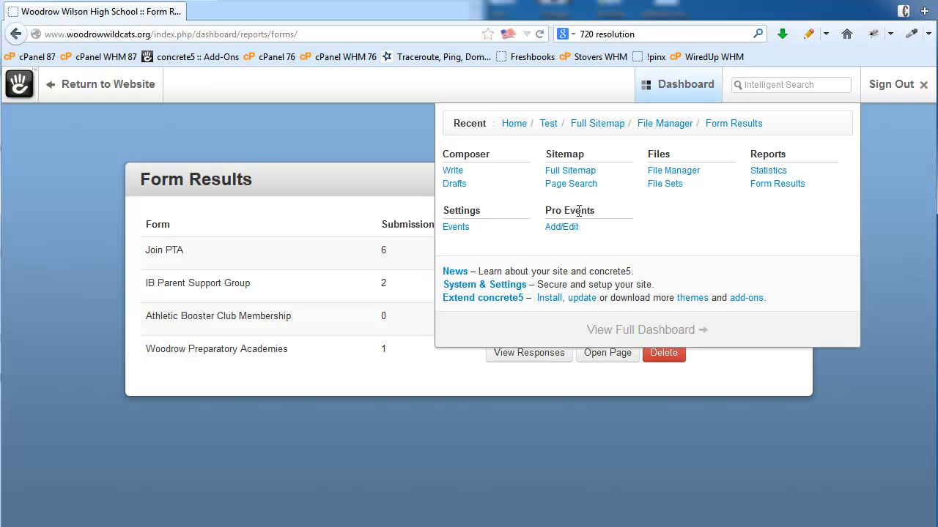
pyautogui.moveTo(600, 214); pyautogui.dragTo(535, 211)
pyautogui.click(625, 232)
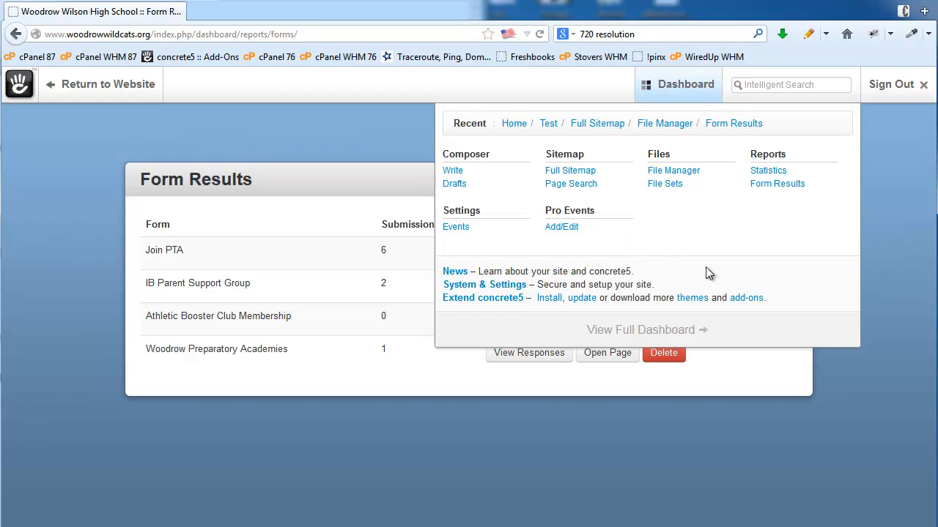